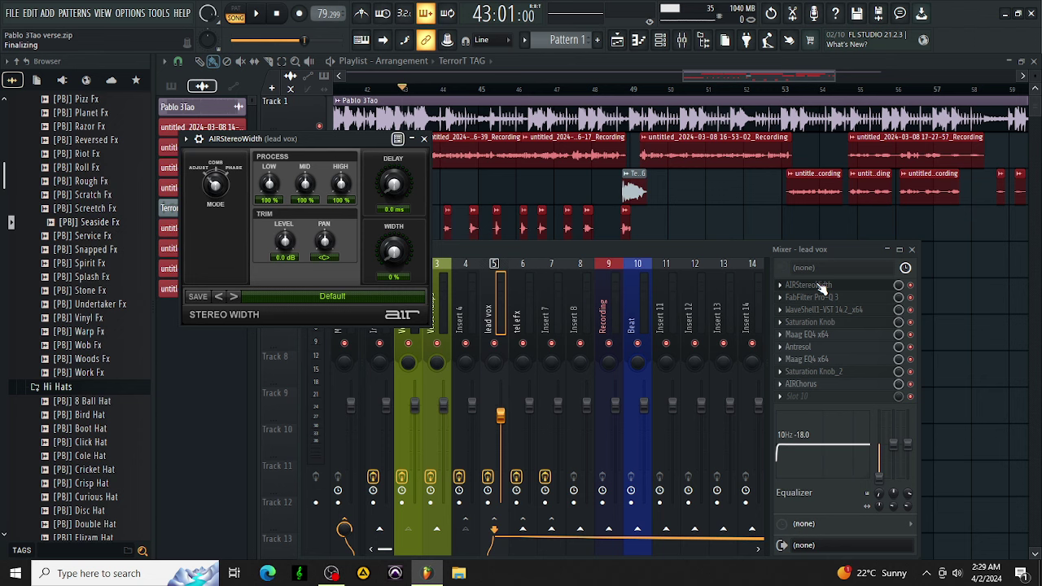
# Review the lead vox effect chain, opening and closing FabFilter Pro-Q 3, the StudioRack and Saturation Knob after closing AIRStereoWidth
pyautogui.click(424, 140)
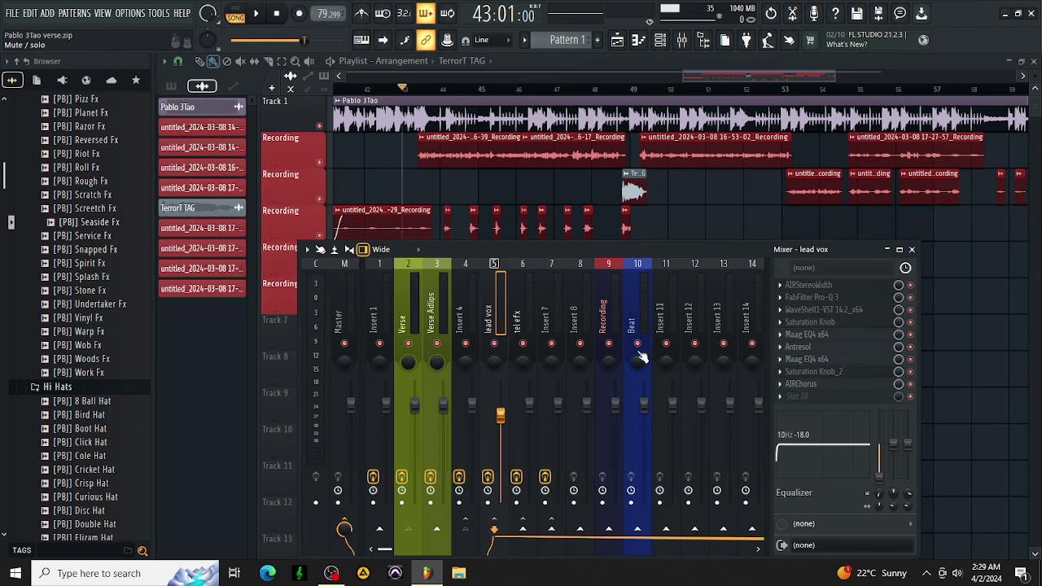
pyautogui.click(812, 297)
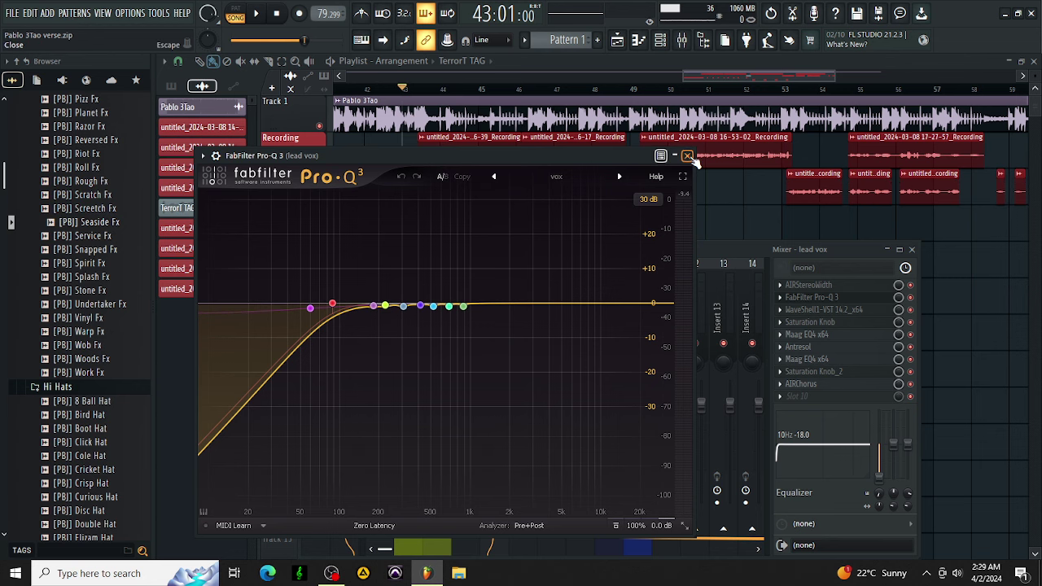
pyautogui.click(687, 155)
pyautogui.click(861, 318)
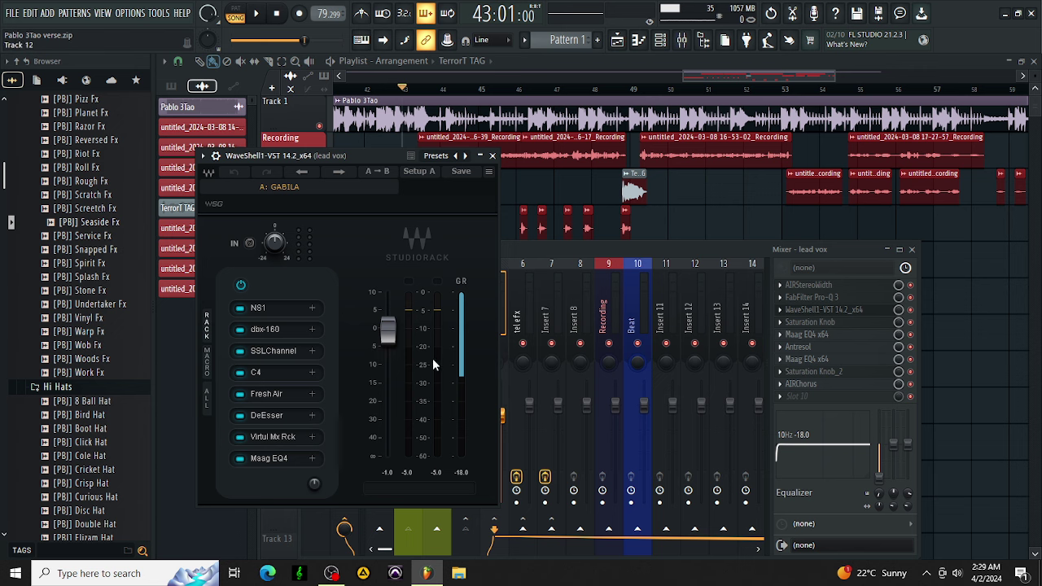
pyautogui.click(492, 155)
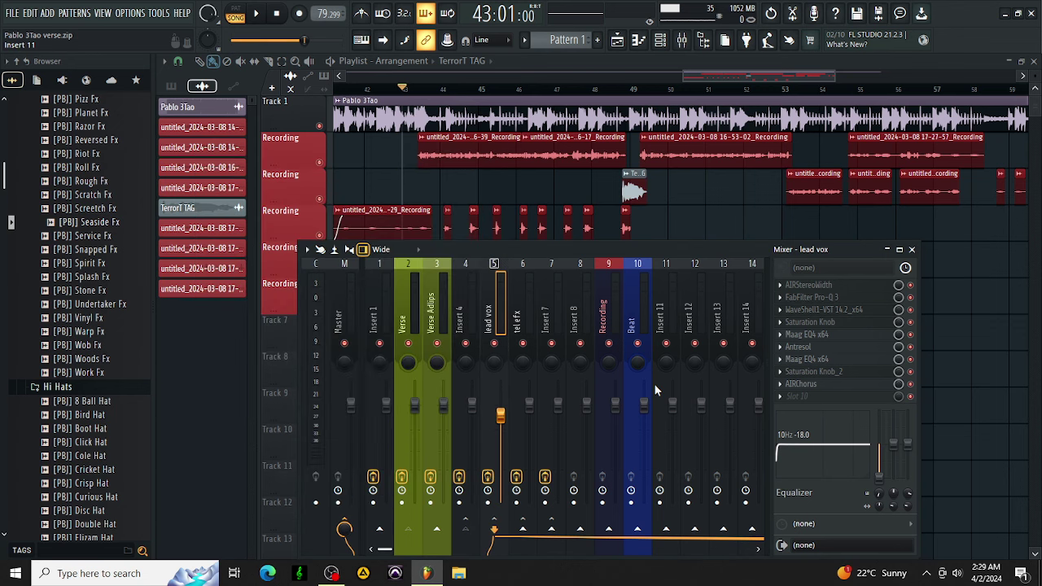
pyautogui.click(826, 323)
pyautogui.click(415, 173)
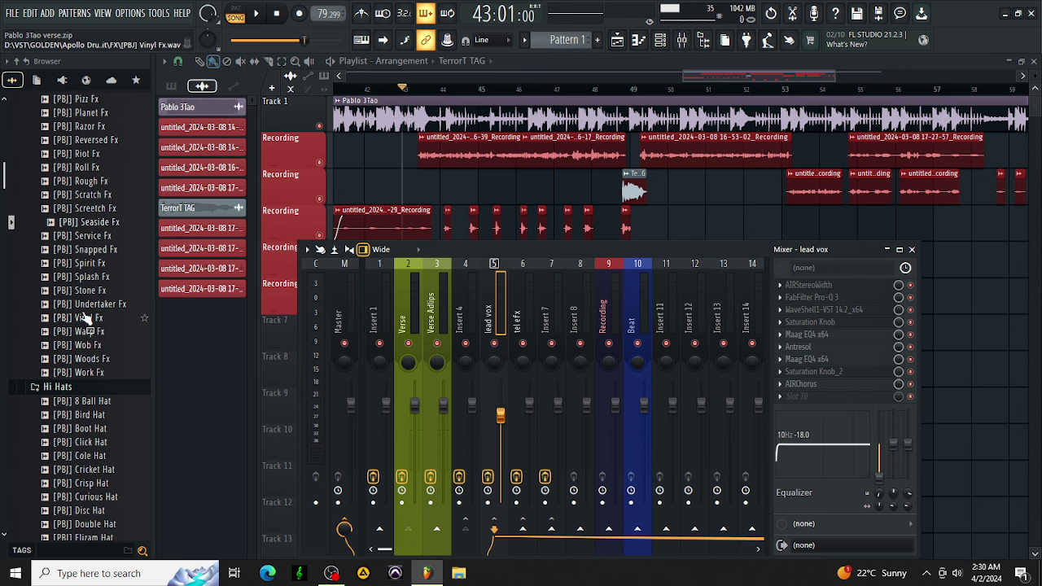
# Start song playback and route the Recording mixer track to the Master track only
pyautogui.press('space')
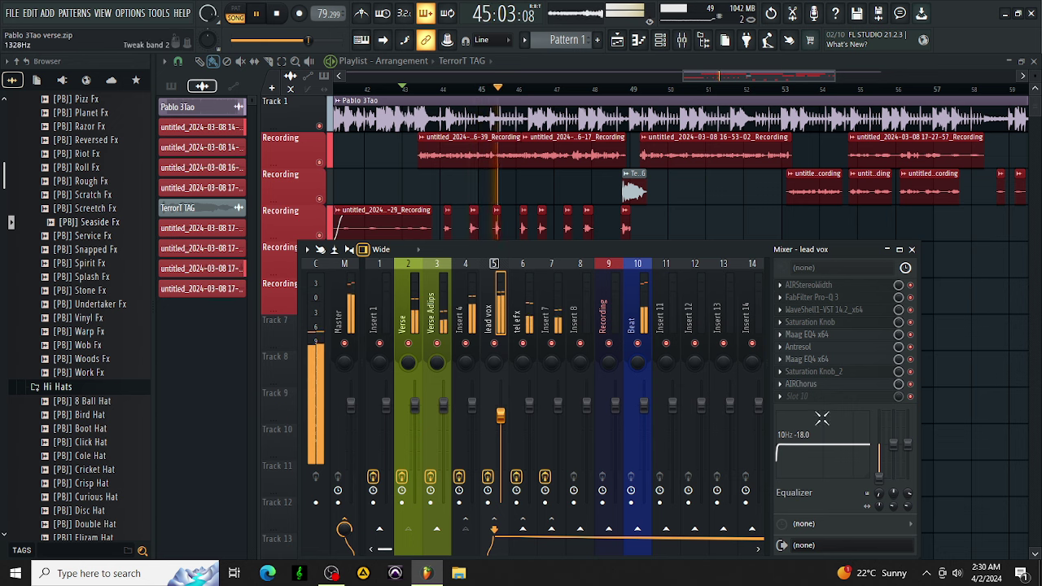
pyautogui.click(602, 317)
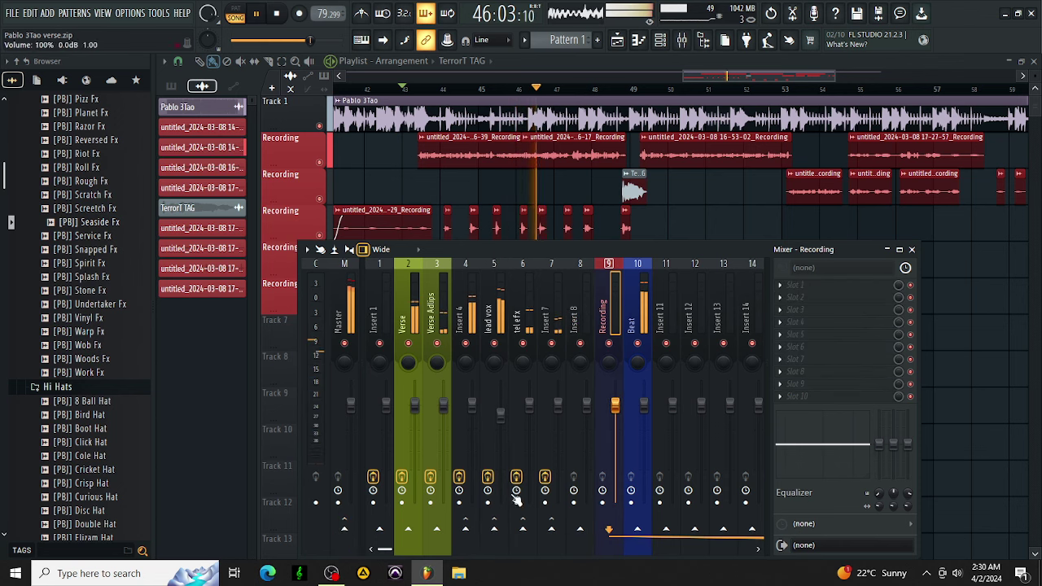
pyautogui.rightClick(344, 527)
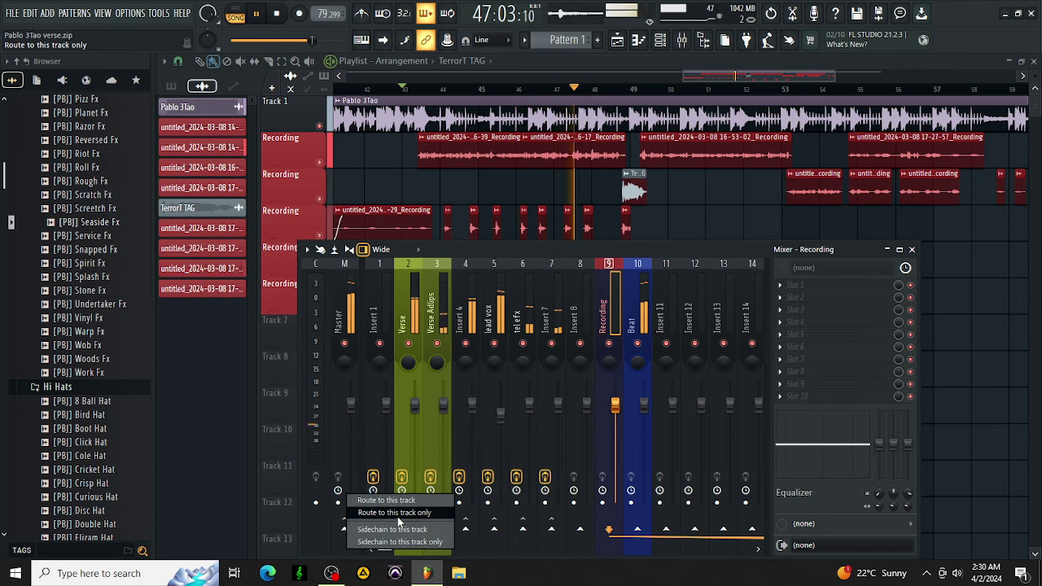
pyautogui.click(395, 513)
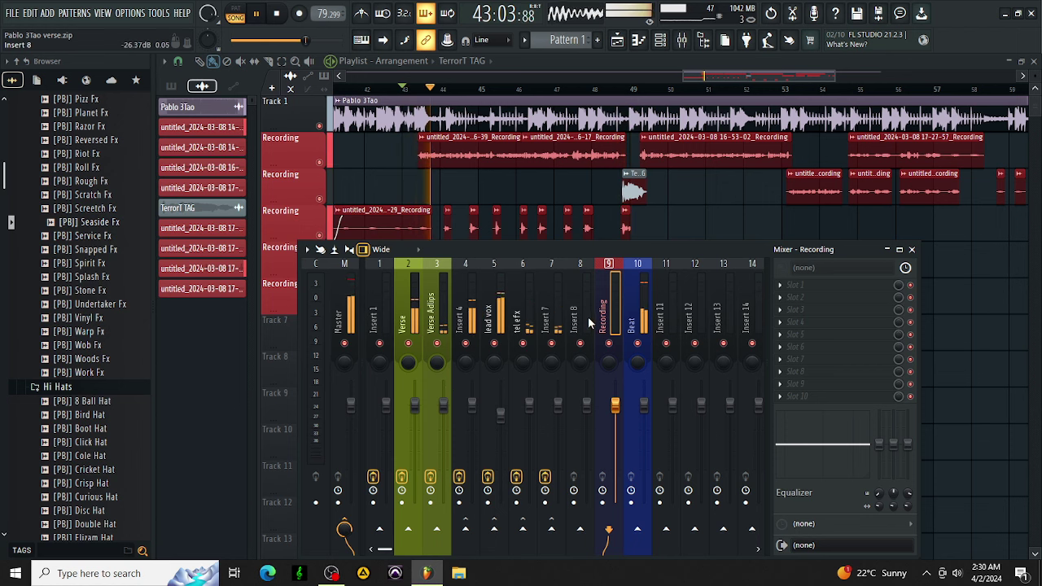
pyautogui.click(493, 382)
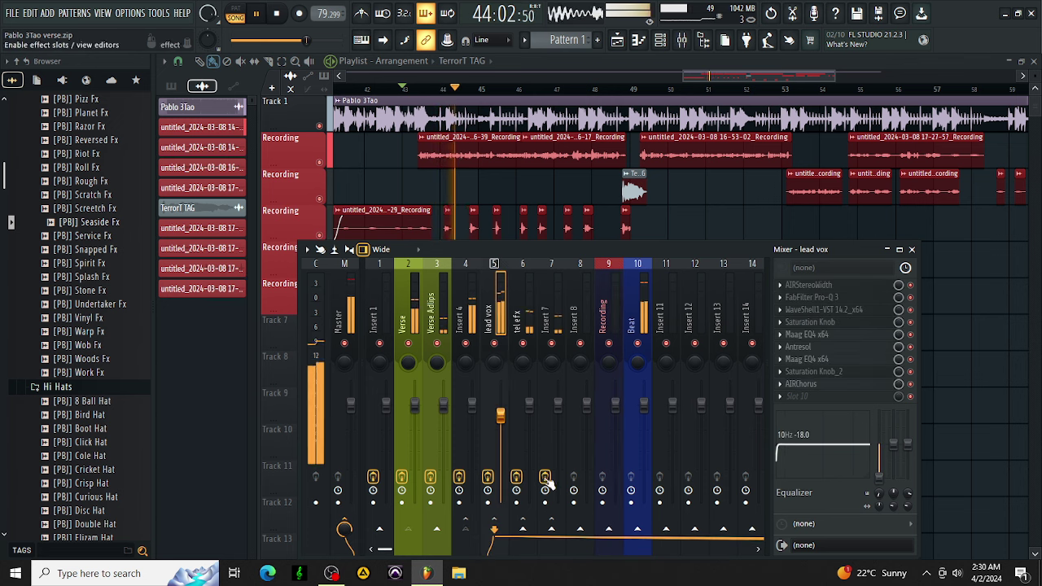
pyautogui.rightClick(574, 314)
pyautogui.click(609, 247)
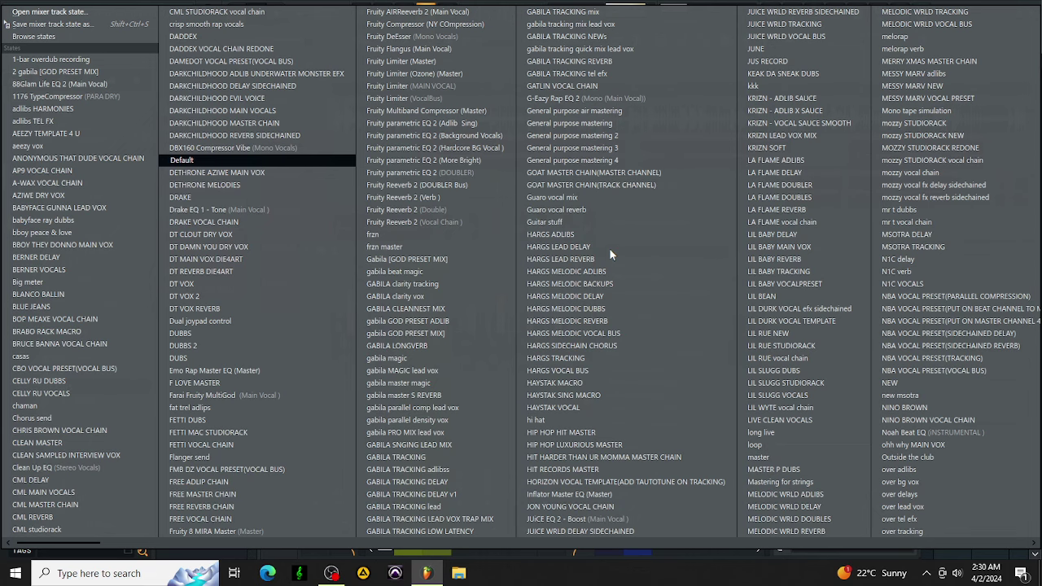
pyautogui.hscroll(2, 609, 247)
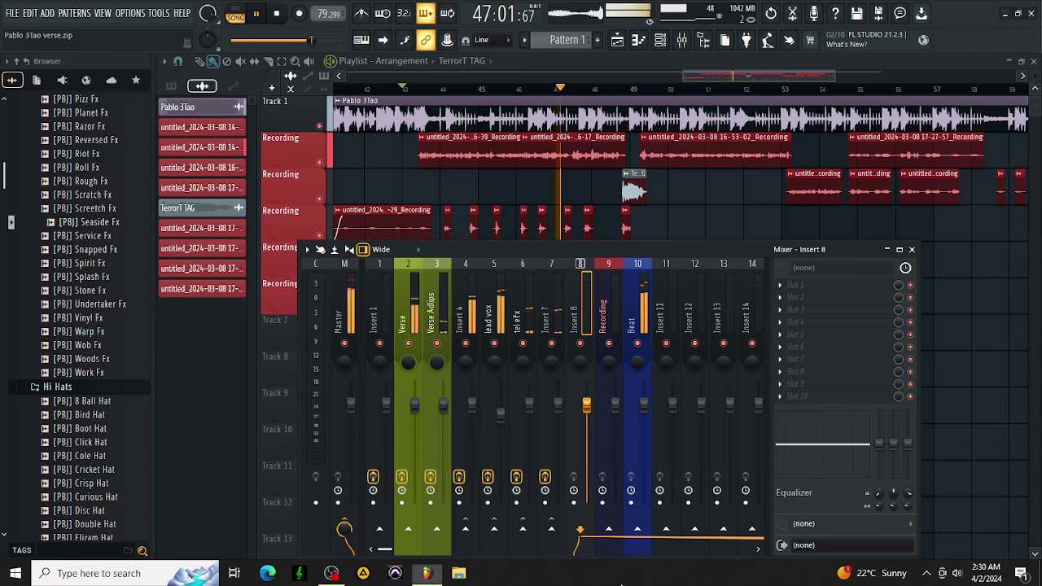
# Open C4 in the lead vox StudioRack and set its band 2 gain to 4 dB
pyautogui.click(491, 310)
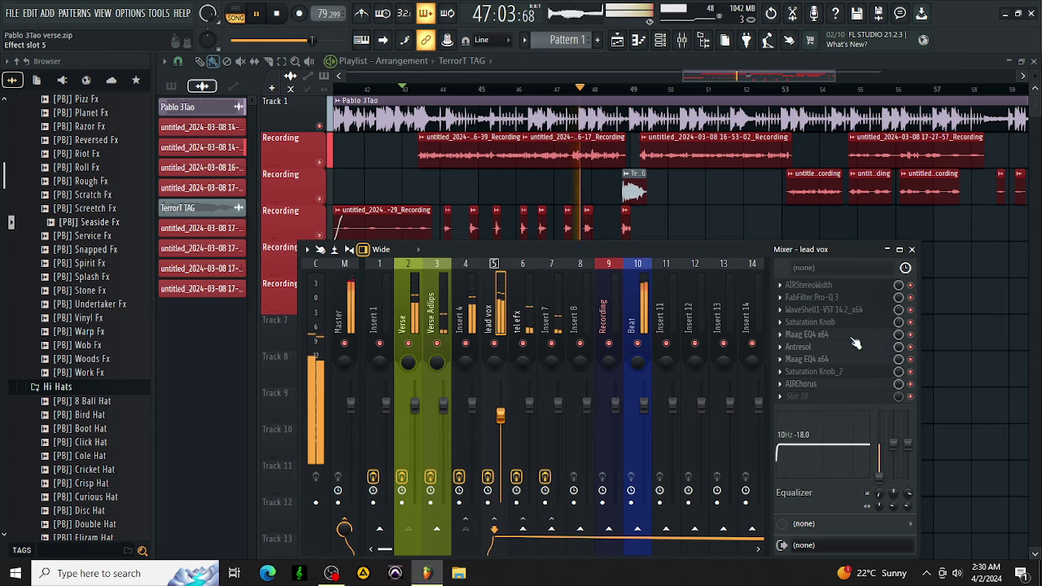
pyautogui.click(838, 310)
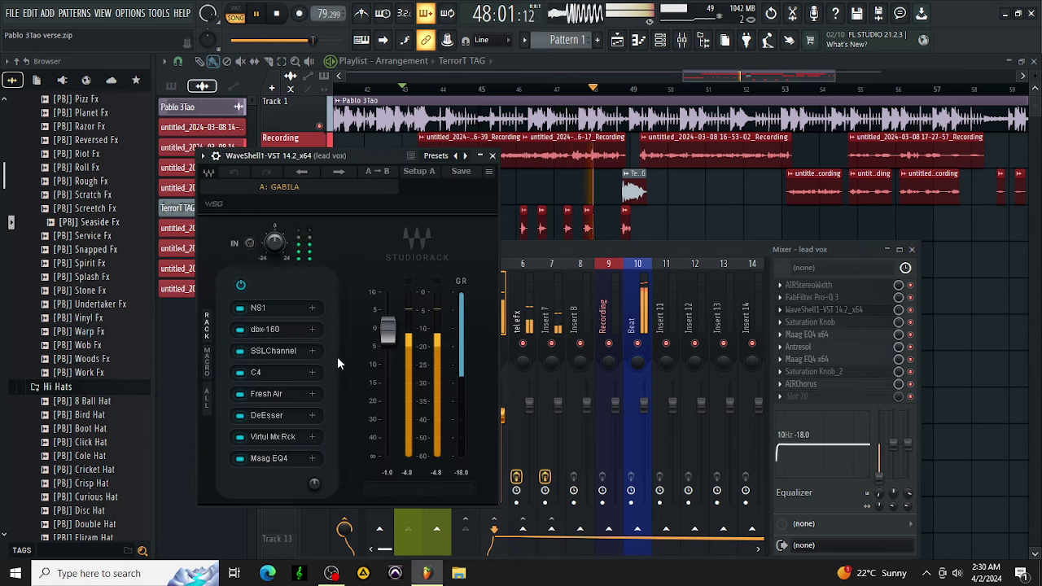
pyautogui.click(271, 372)
pyautogui.click(455, 376)
pyautogui.write('4')
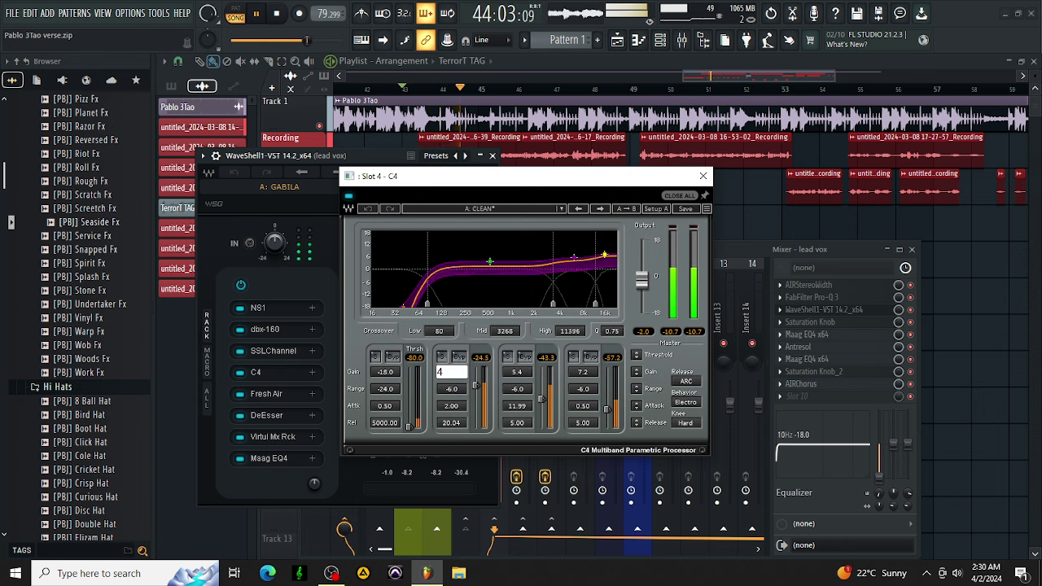
pyautogui.press('Return')
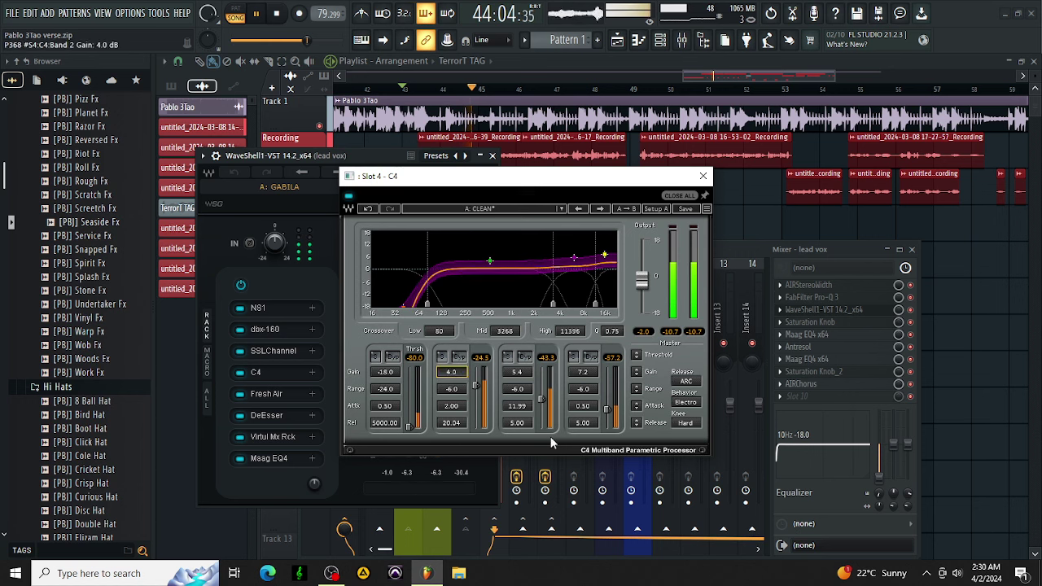
# Set C4's band 4 gain to 7.4 dB by ear during playback and close C4
pyautogui.click(582, 372)
pyautogui.write('7')
pyautogui.press('Return')
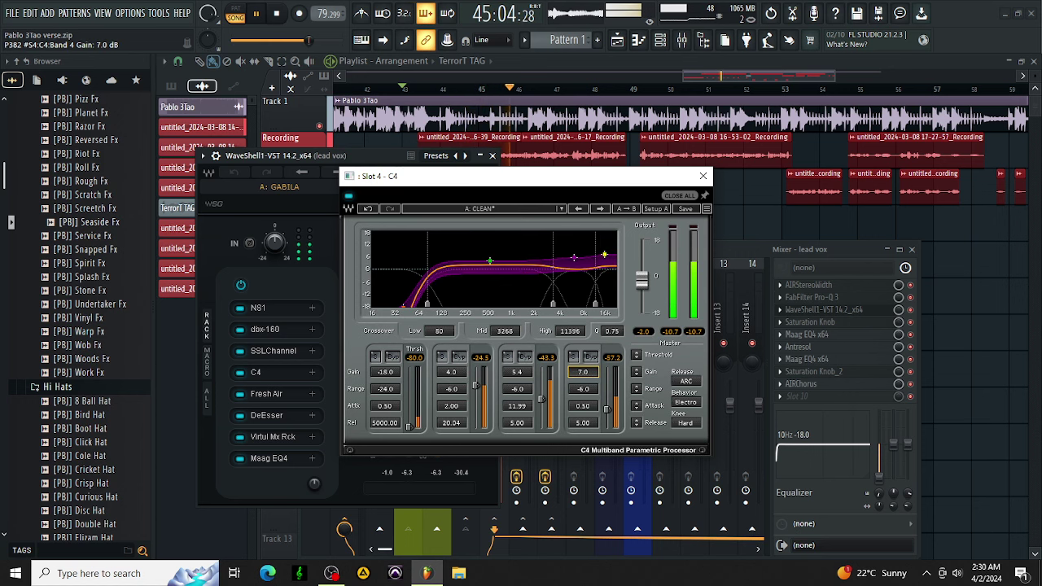
pyautogui.press('Down')
pyautogui.press('Down')
pyautogui.press('Down')
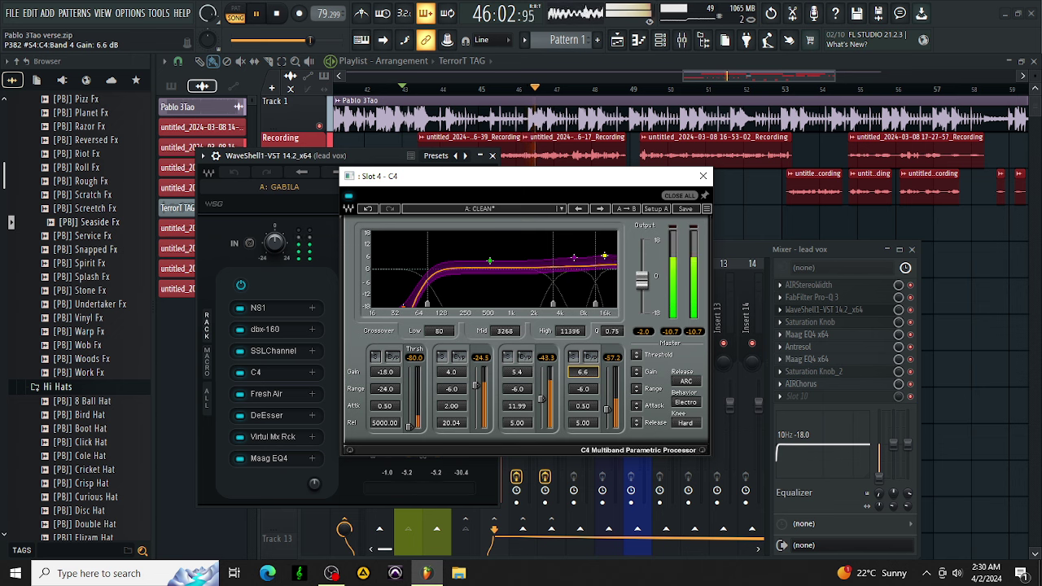
pyautogui.press('Up')
pyautogui.press('Up')
pyautogui.press('Up')
pyautogui.press('Up')
pyautogui.press('Up')
pyautogui.press('Up')
pyautogui.press('Up')
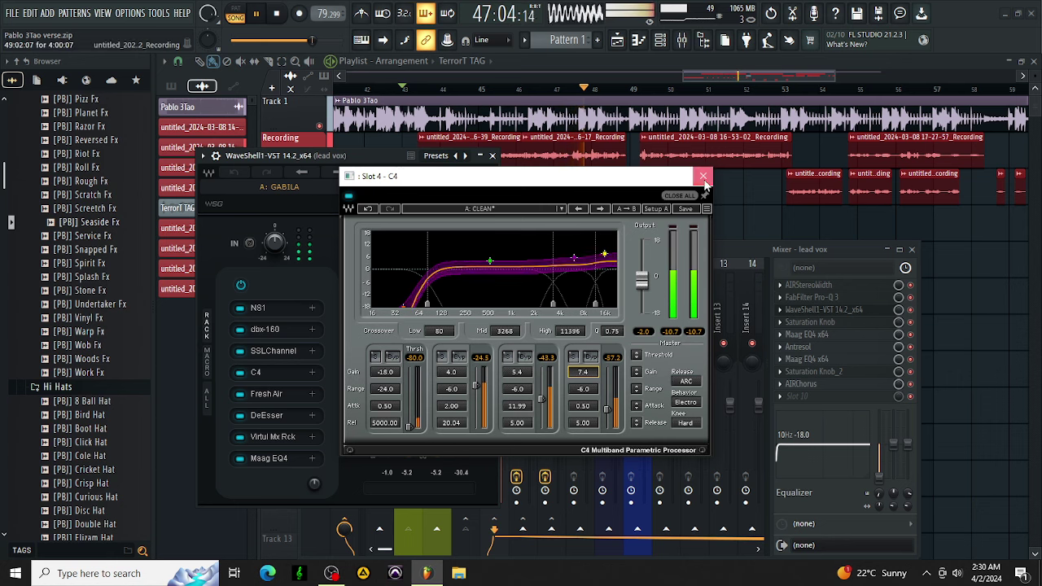
pyautogui.press('Escape')
# In the rack's SSLChannel, set the LMF gain to 0.2 dB, audition the HF bell on and off, and close it
pyautogui.click(275, 348)
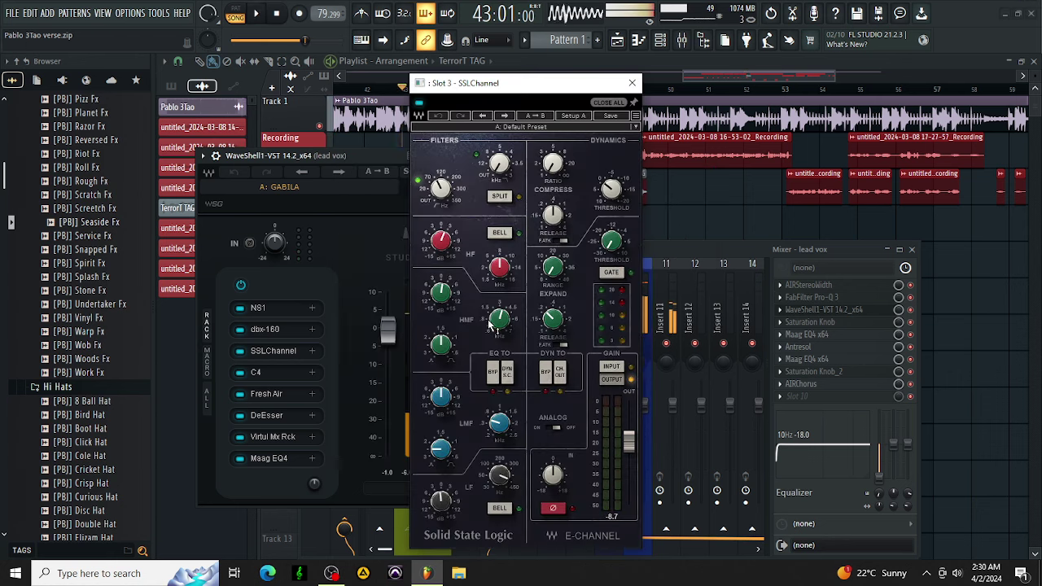
pyautogui.click(499, 233)
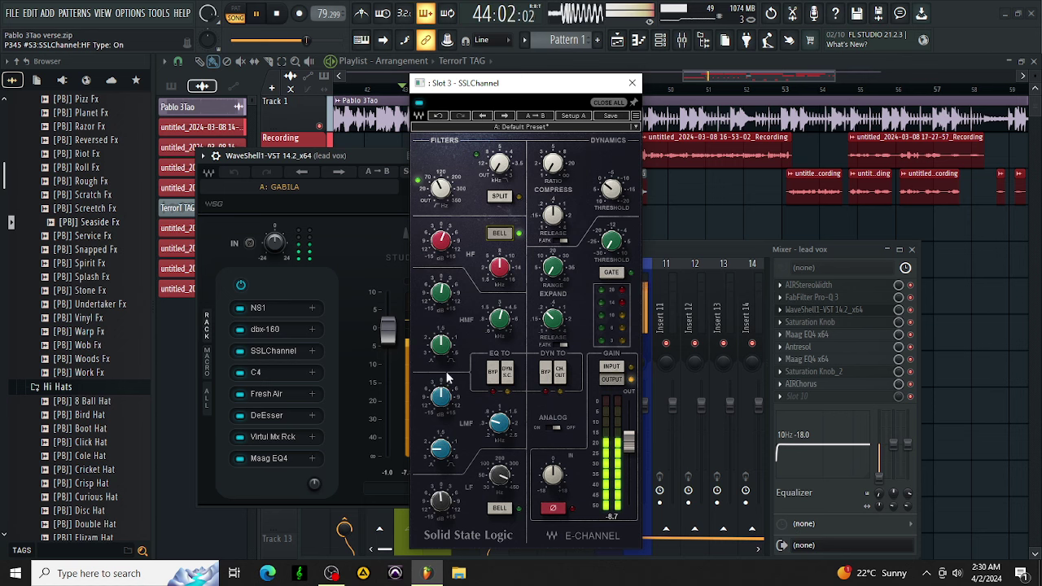
pyautogui.moveTo(440, 397); pyautogui.dragTo(441, 394)
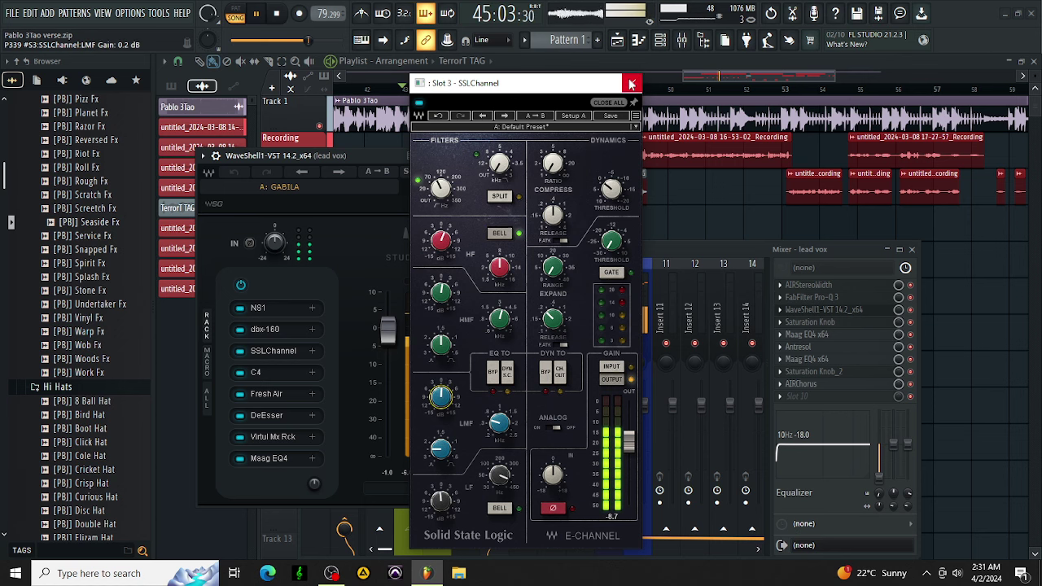
pyautogui.click(506, 235)
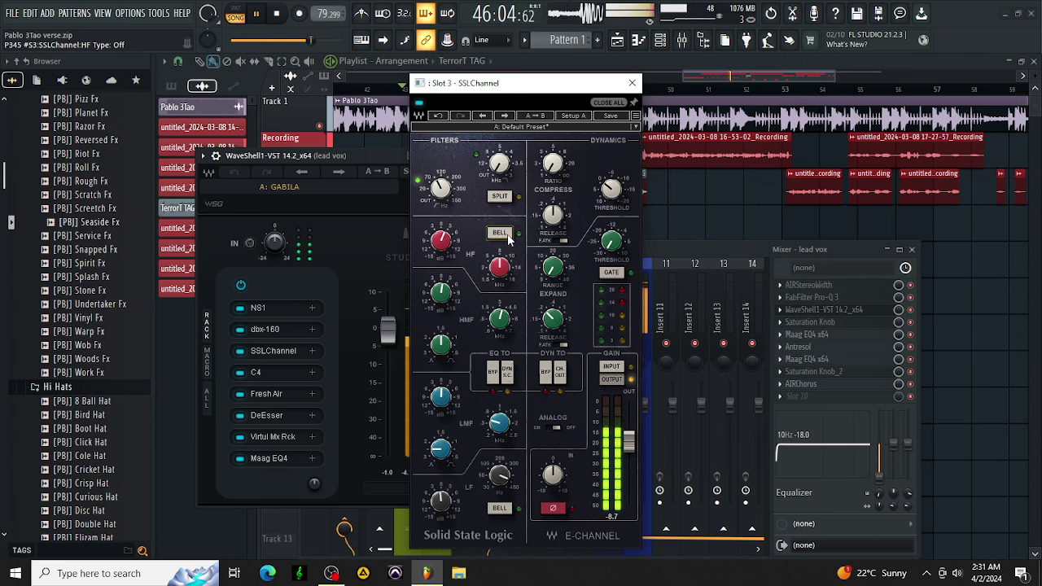
pyautogui.click(632, 82)
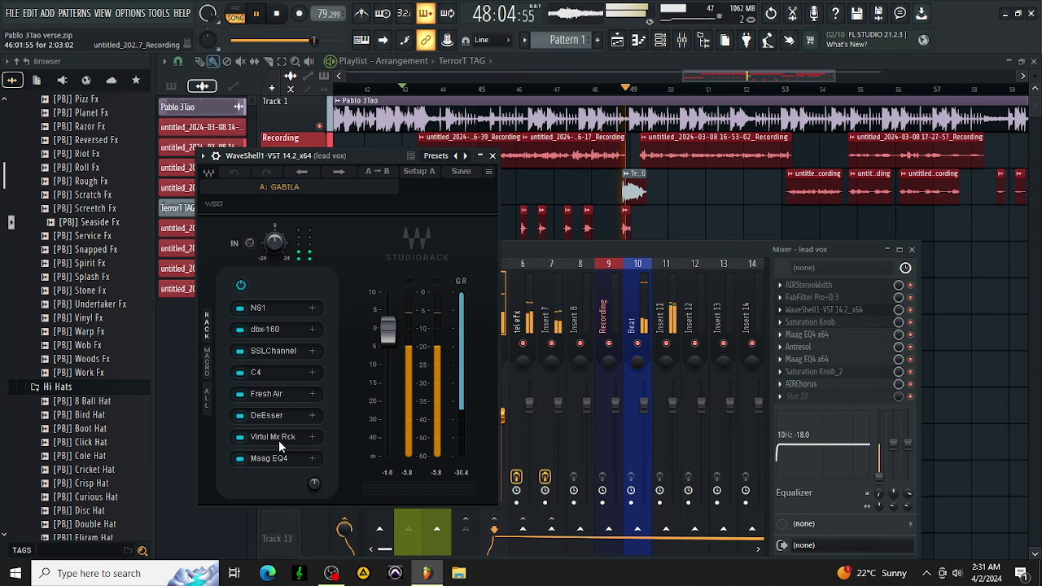
# Replay the section to hear the lead vox processing and close StudioRack
pyautogui.press('space')
pyautogui.press('space')
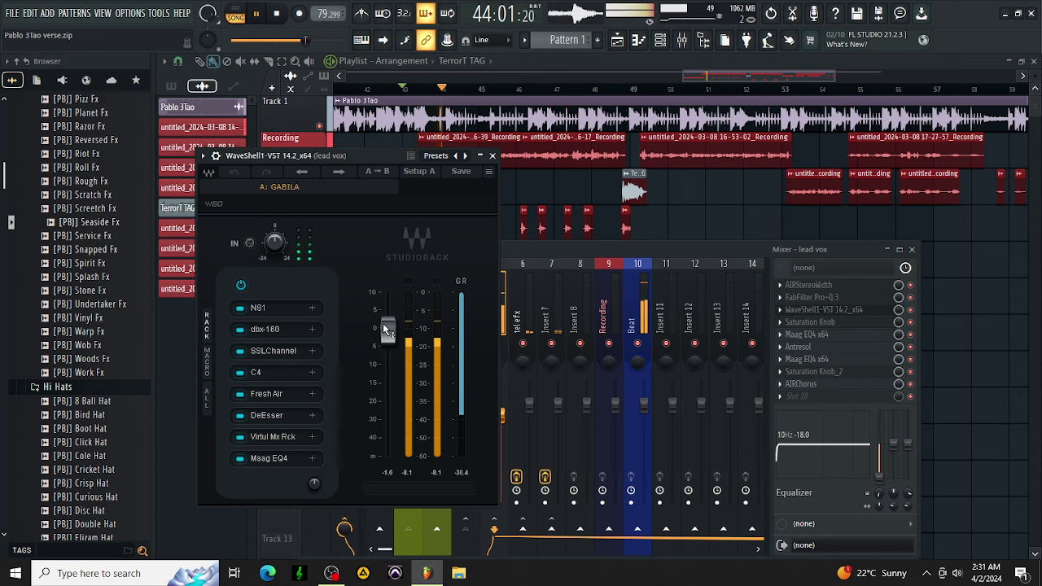
pyautogui.click(492, 155)
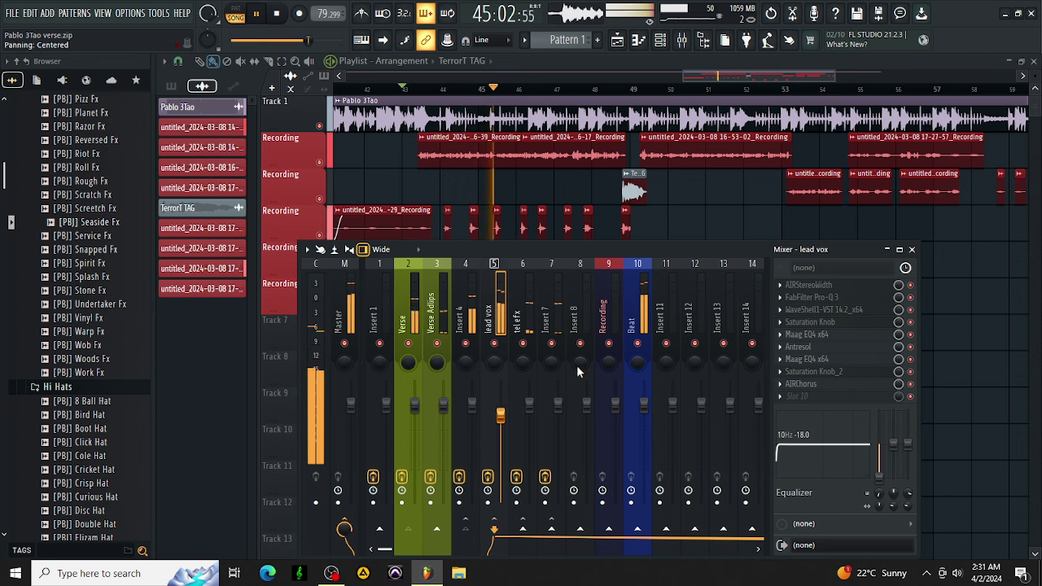
# Restart playback and load the saved mixer track state RNB CLEANUP onto Insert 8
pyautogui.click(569, 325)
pyautogui.press('space')
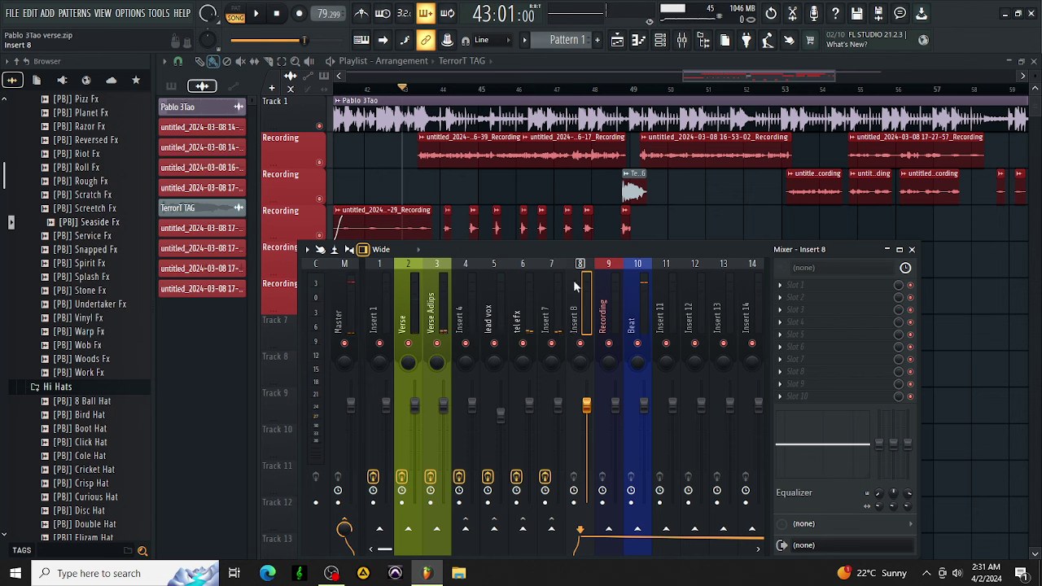
pyautogui.press('space')
pyautogui.rightClick(584, 292)
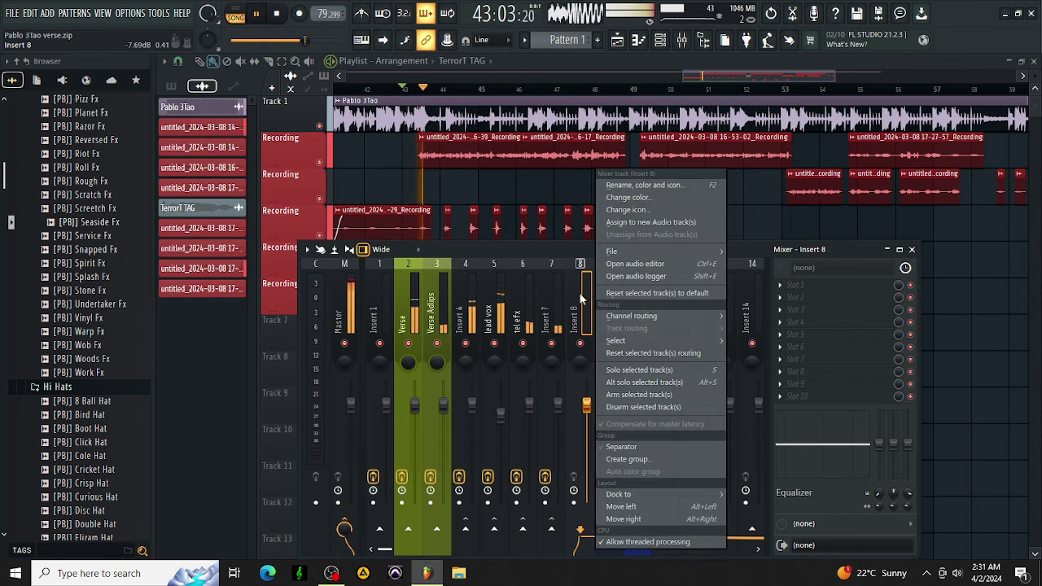
pyautogui.moveTo(624, 251)
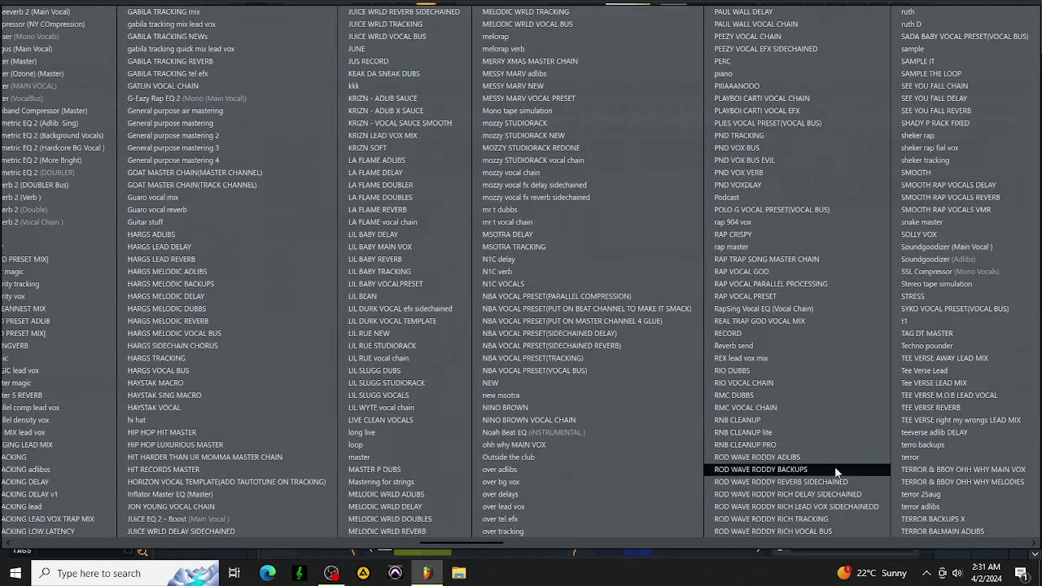
pyautogui.click(770, 421)
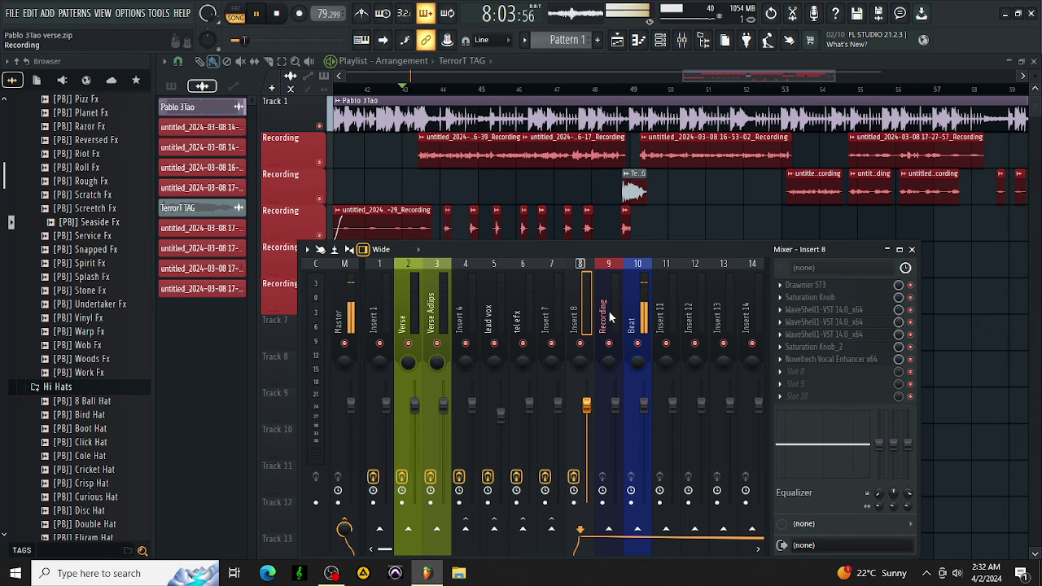
# Load the saved mixer track state GABILA TRACKING REVERB onto Insert 11 and stop playback
pyautogui.click(662, 308)
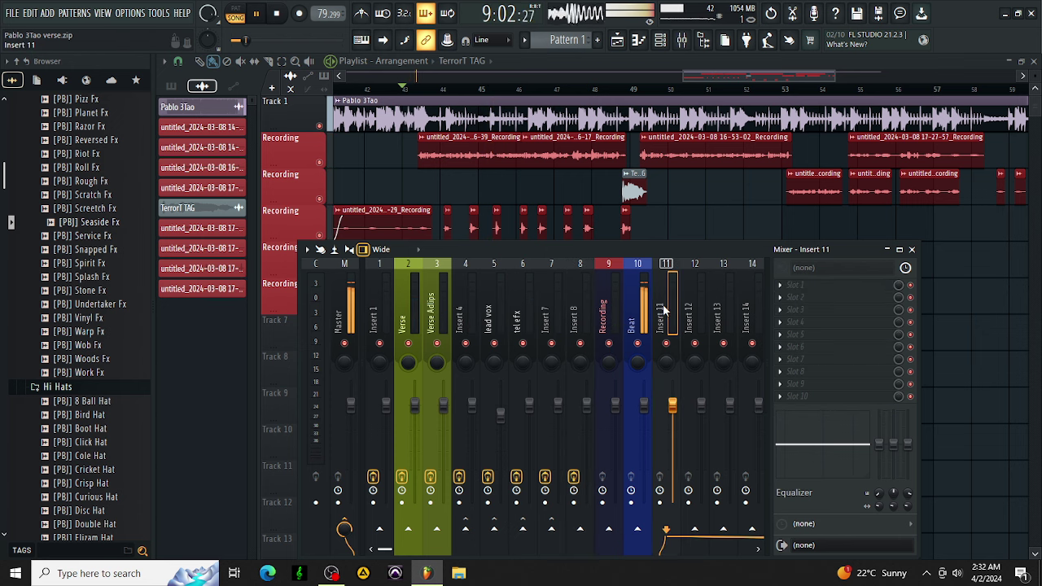
pyautogui.rightClick(666, 314)
pyautogui.moveTo(712, 252)
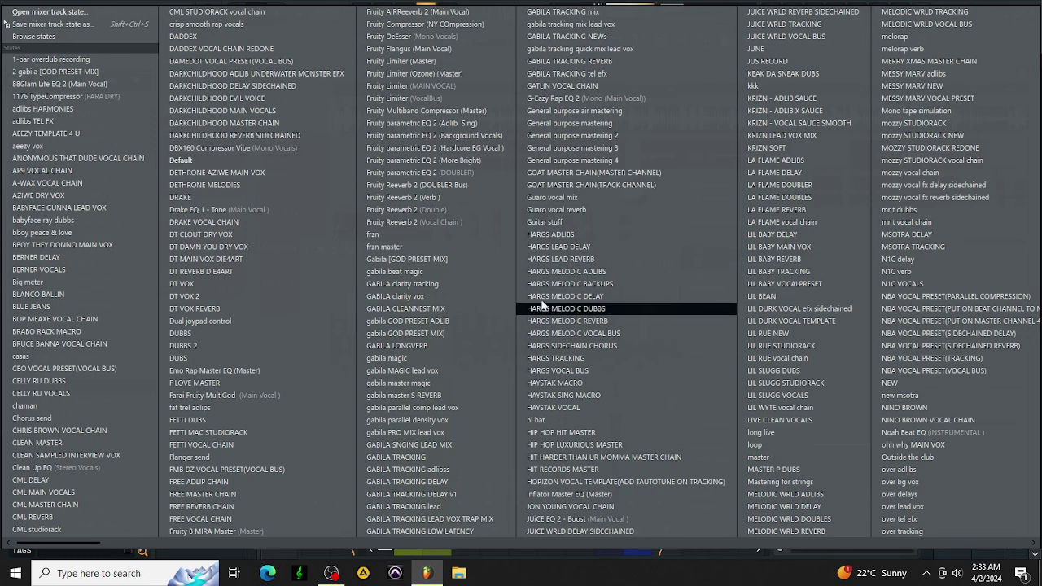
pyautogui.click(602, 61)
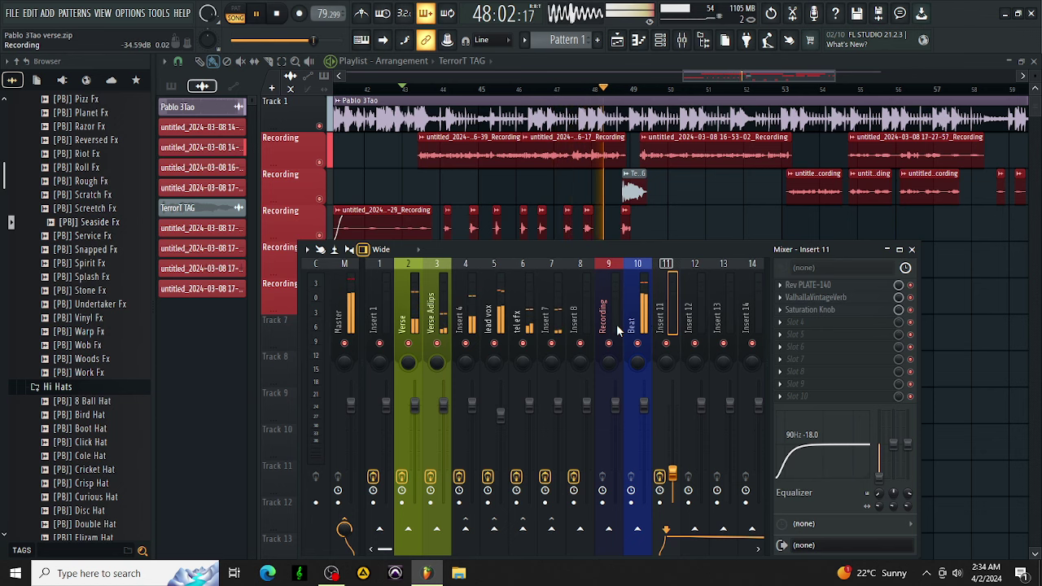
pyautogui.press('space')
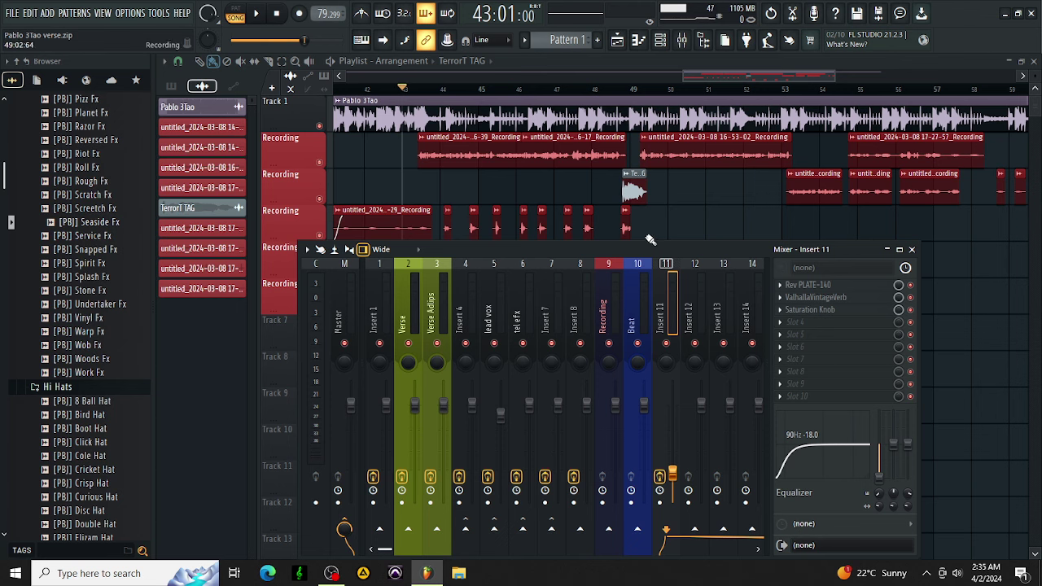
# Load a saved mixer track state with WaveShell1 and Saturation Knob onto Insert 12
pyautogui.click(689, 318)
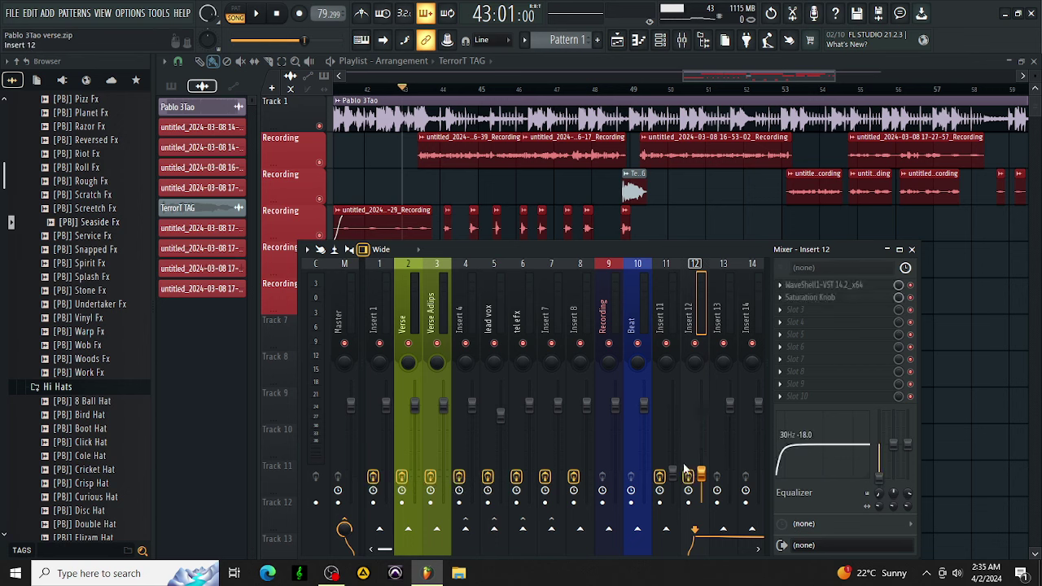
# Set H-Delay on Insert 12 to a 1/8 delay, adjust its low-pass filter, enable LoFi and close the plugin windows
pyautogui.moveTo(415, 301); pyautogui.dragTo(415, 288)
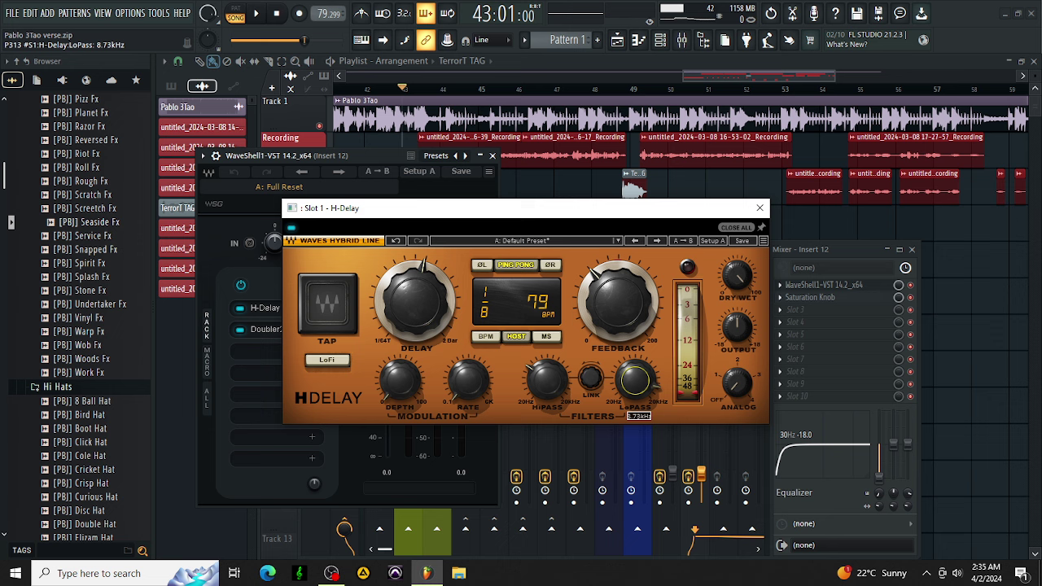
pyautogui.moveTo(635, 381); pyautogui.dragTo(634, 374)
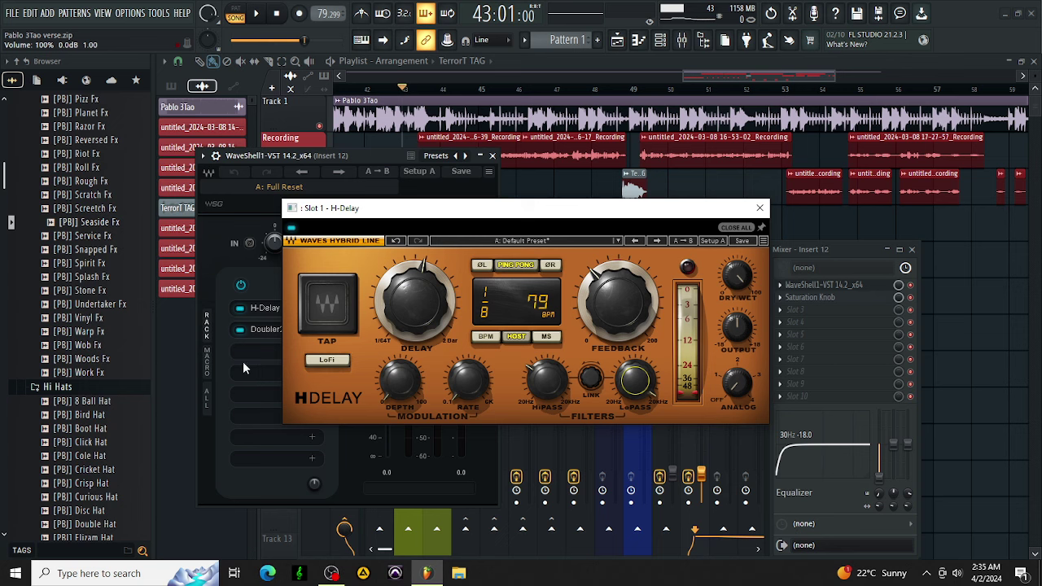
pyautogui.click(324, 362)
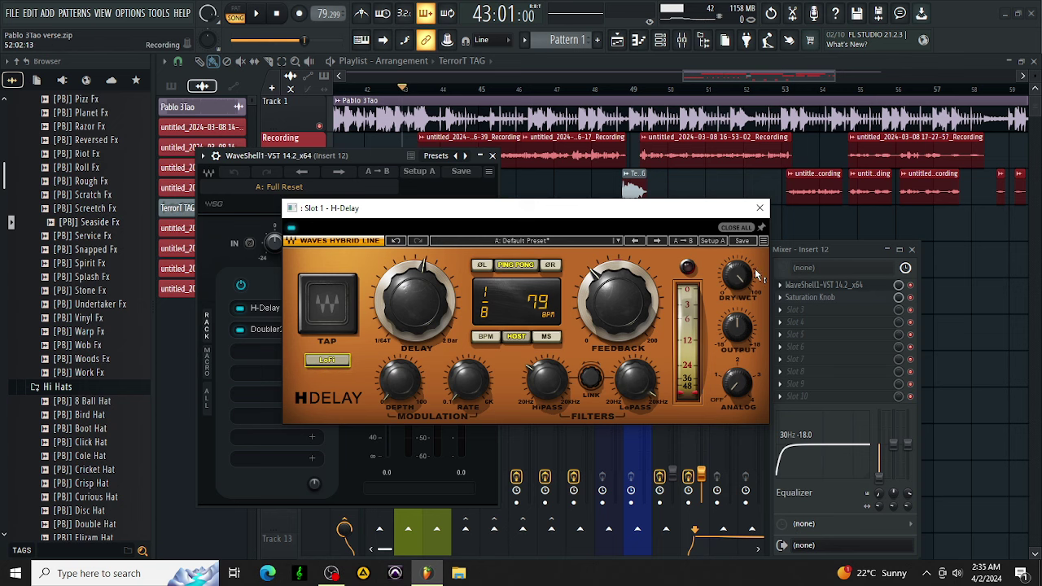
pyautogui.click(760, 207)
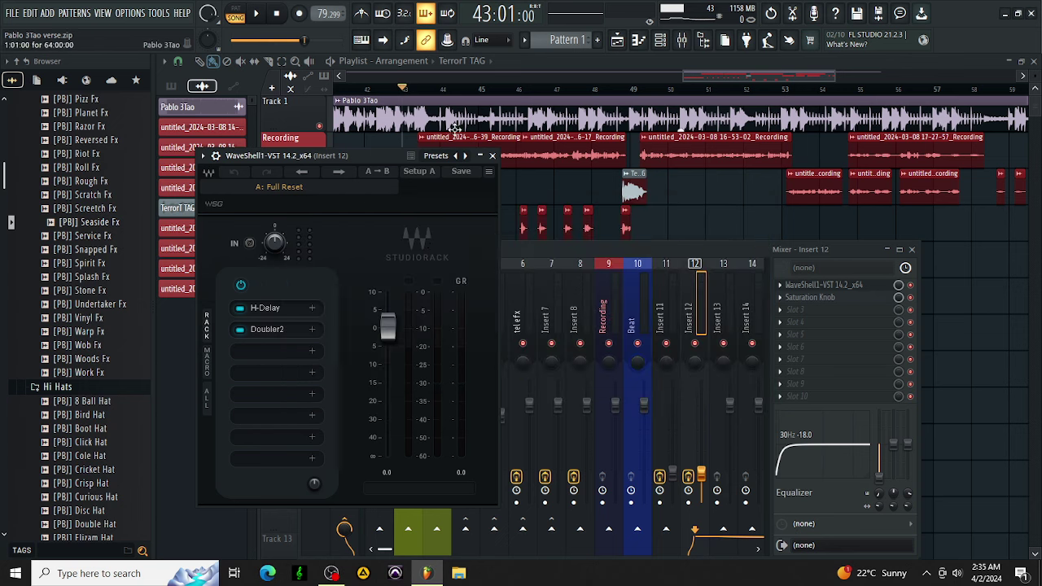
pyautogui.click(492, 155)
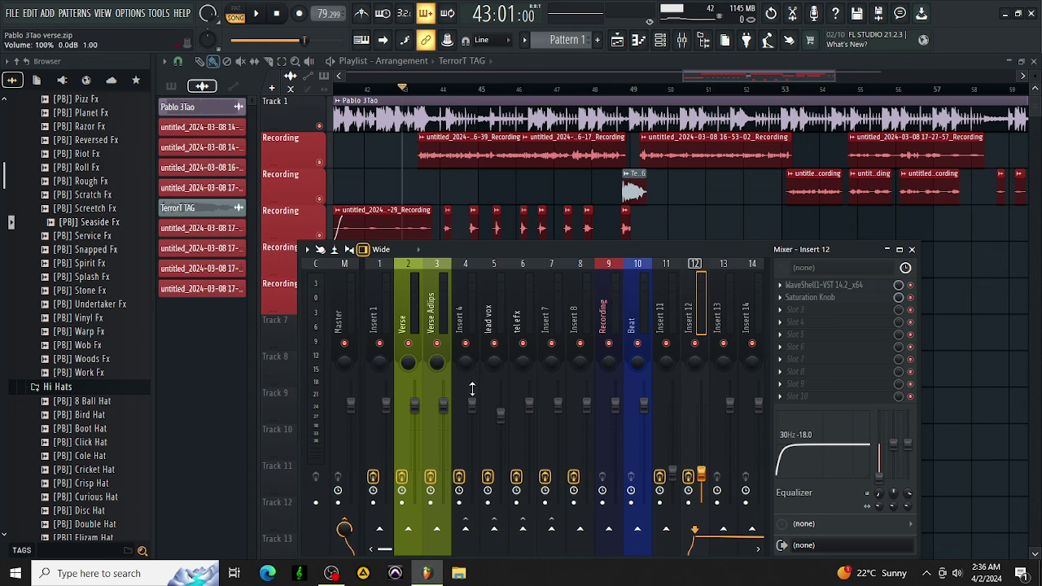
# Play the section and lower the lead vox track's fader while listening, ending with playback stopped
pyautogui.click(488, 323)
pyautogui.click(577, 314)
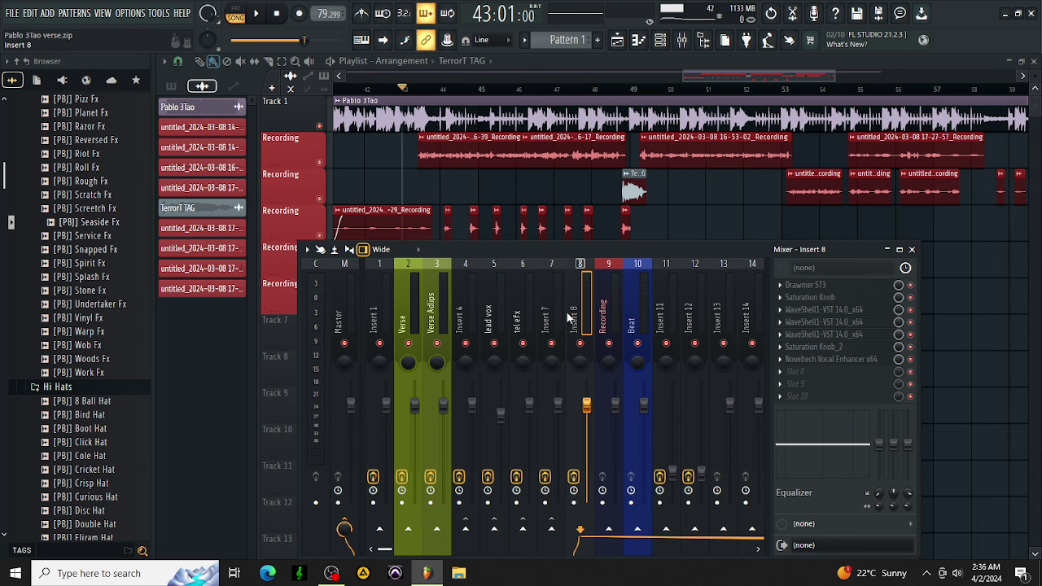
pyautogui.press('space')
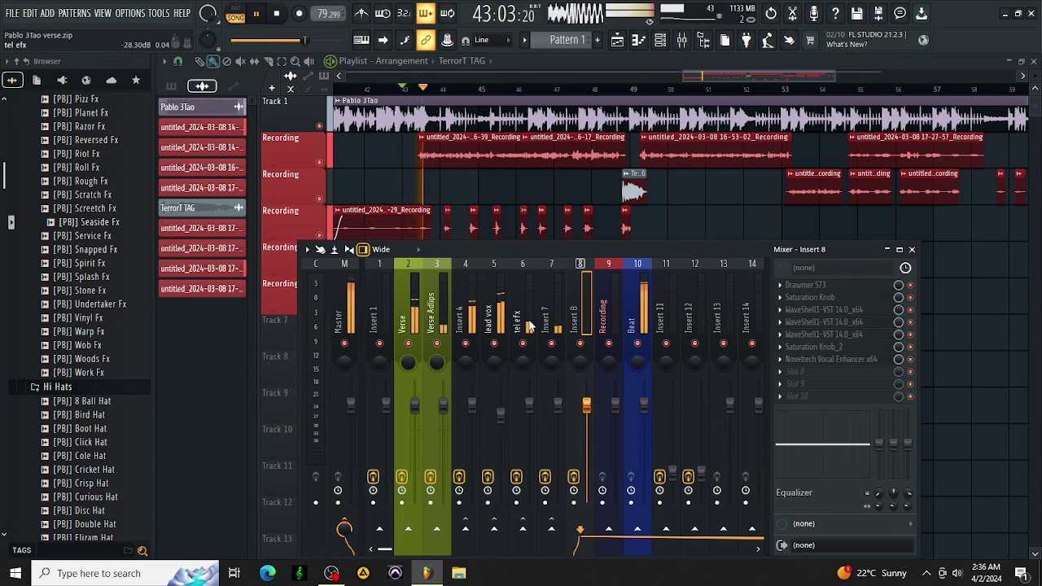
pyautogui.click(488, 317)
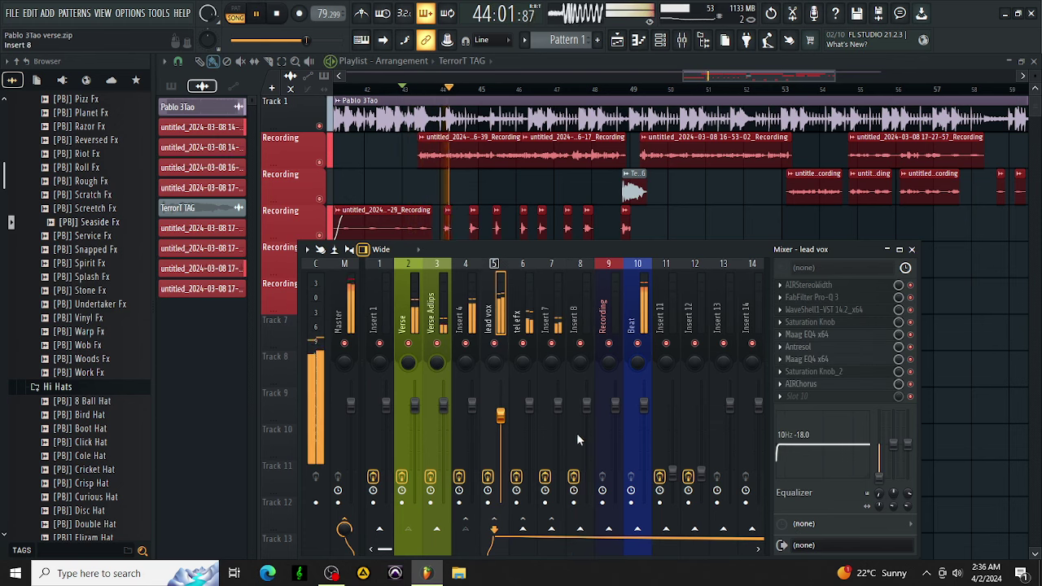
pyautogui.moveTo(501, 424); pyautogui.dragTo(501, 442)
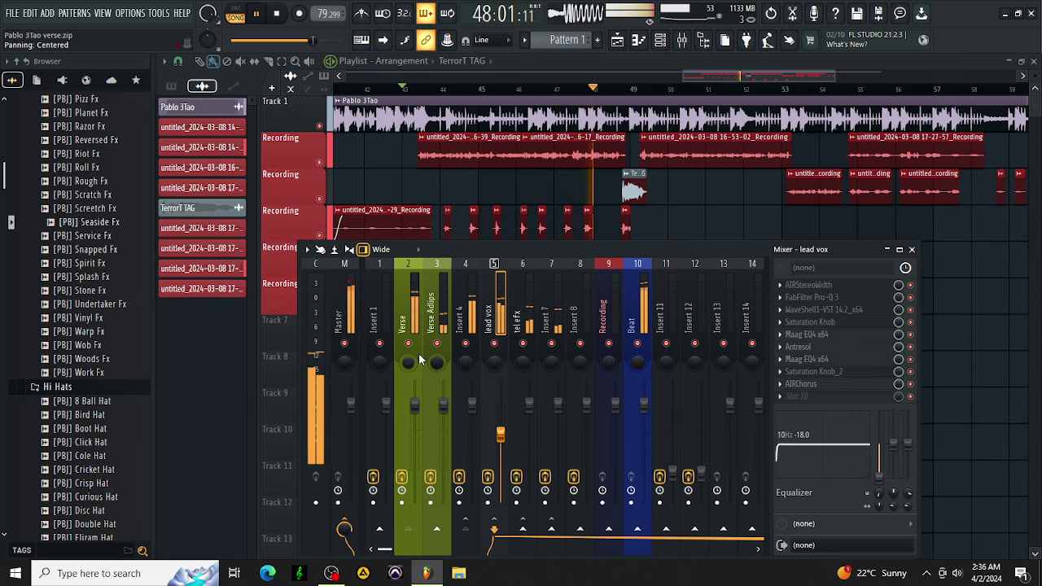
pyautogui.press('space')
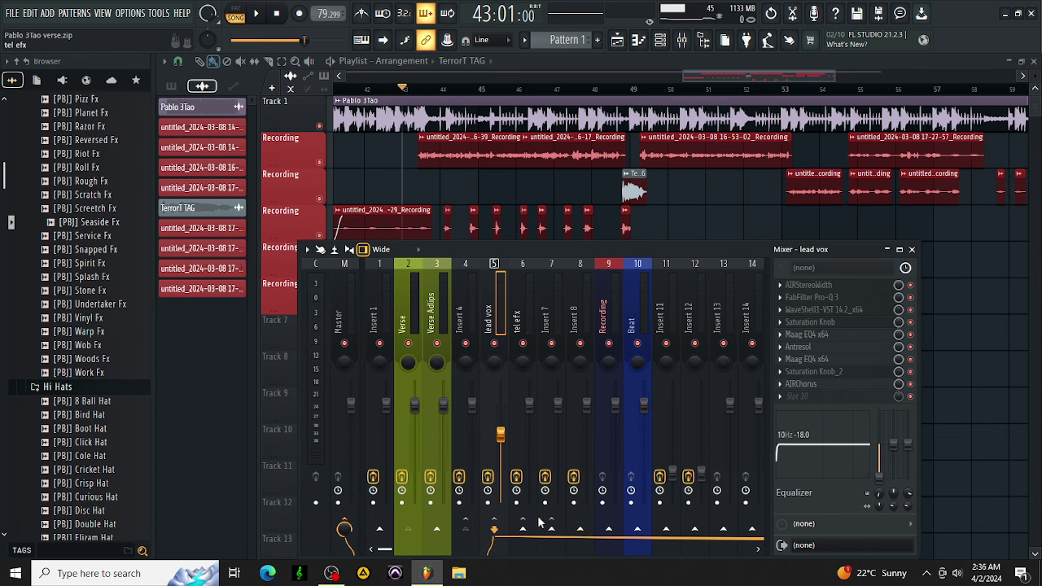
# Route the lead vox track only to Insert 8 and audition the section with Insert 8 selected
pyautogui.rightClick(578, 537)
pyautogui.click(636, 513)
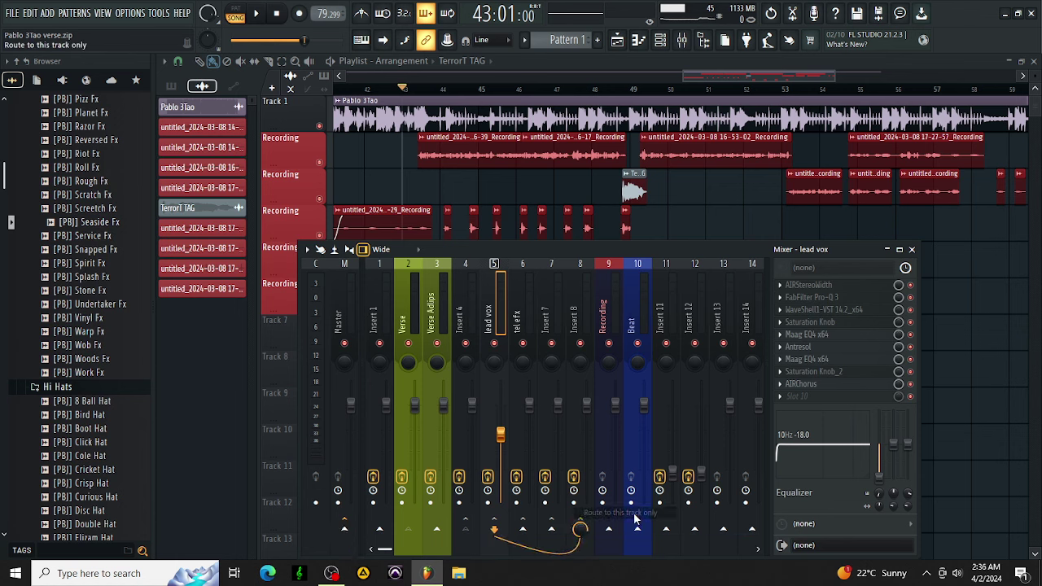
pyautogui.press('space')
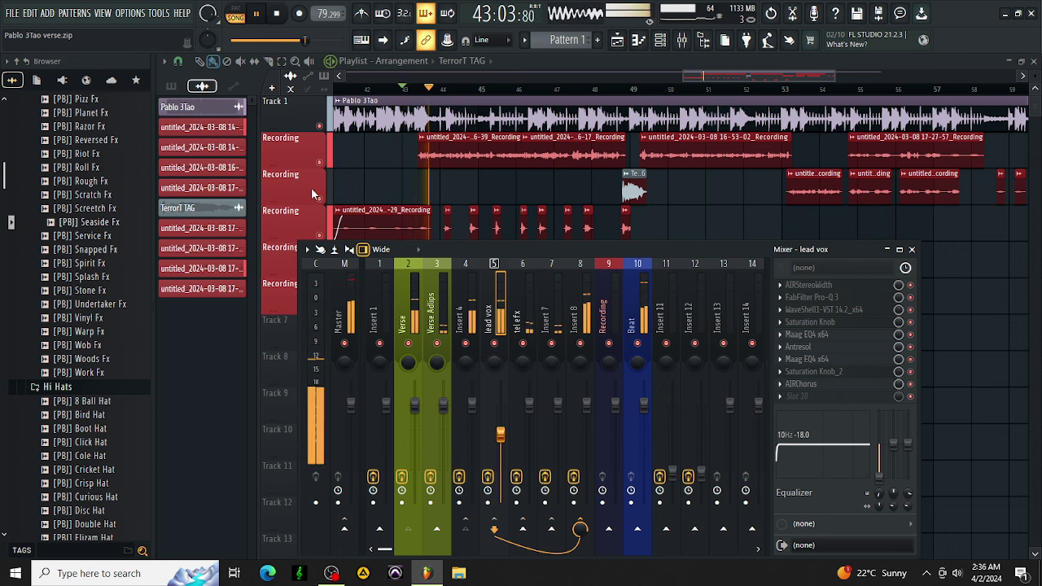
pyautogui.click(579, 317)
pyautogui.press('space')
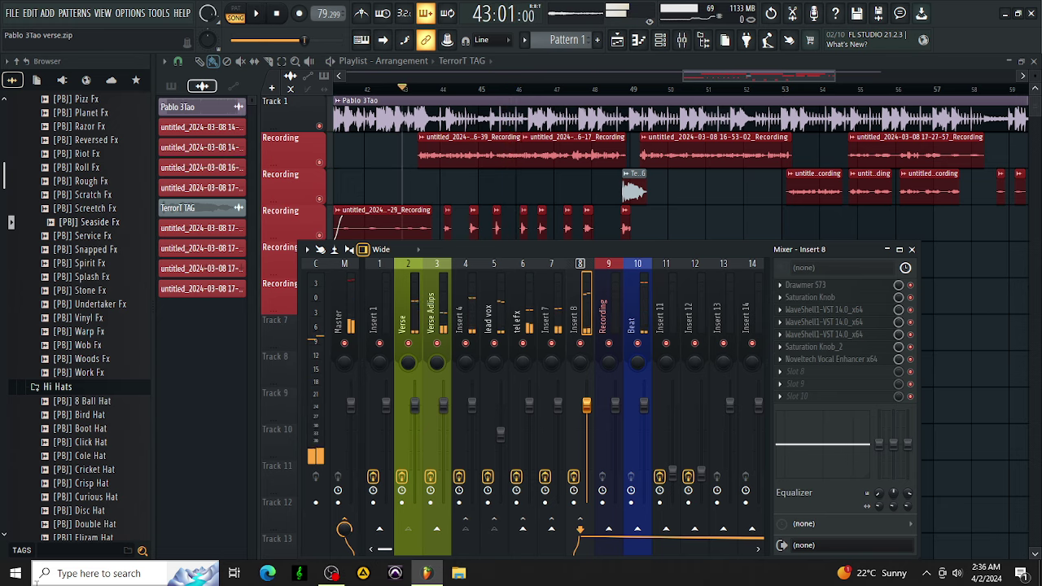
# Load the Waves PuigTec EQP-1A in slot 8 of Insert 8 and set its low boost to 0.2
pyautogui.click(830, 372)
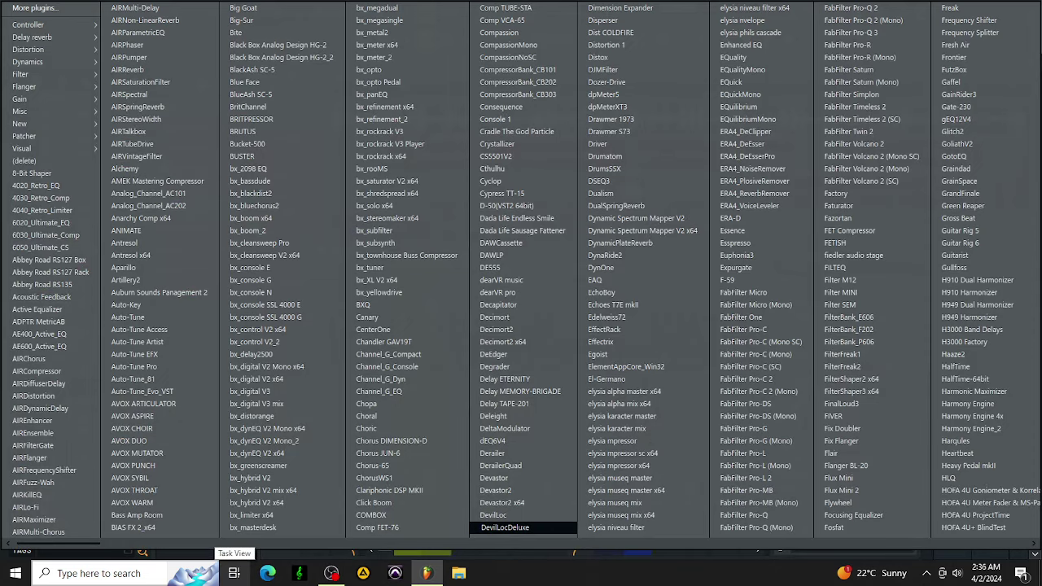
pyautogui.scroll(-5, 294, 345)
pyautogui.scroll(-5, 326, 346)
pyautogui.click(399, 409)
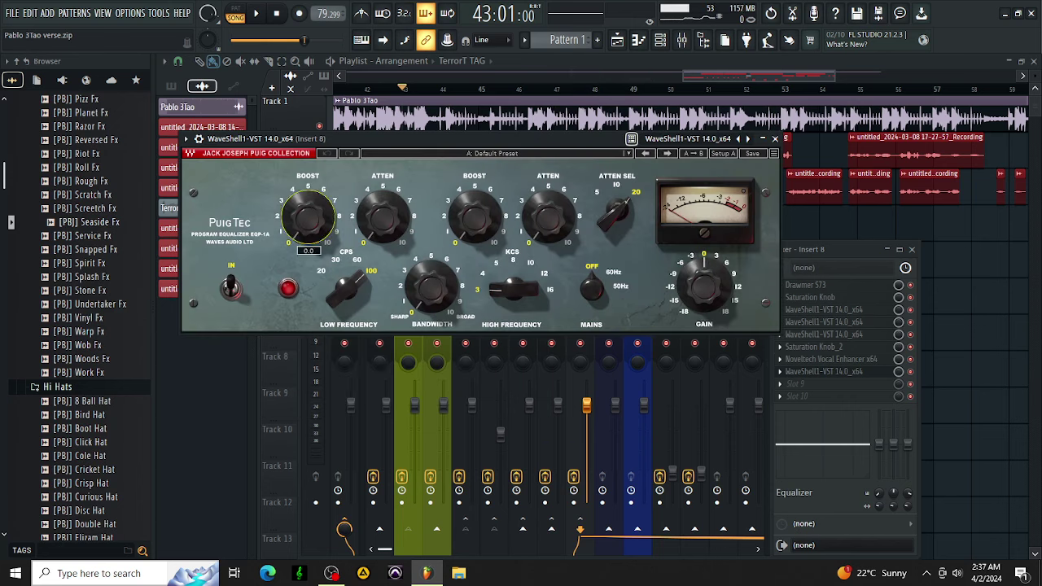
pyautogui.moveTo(308, 215); pyautogui.dragTo(308, 213)
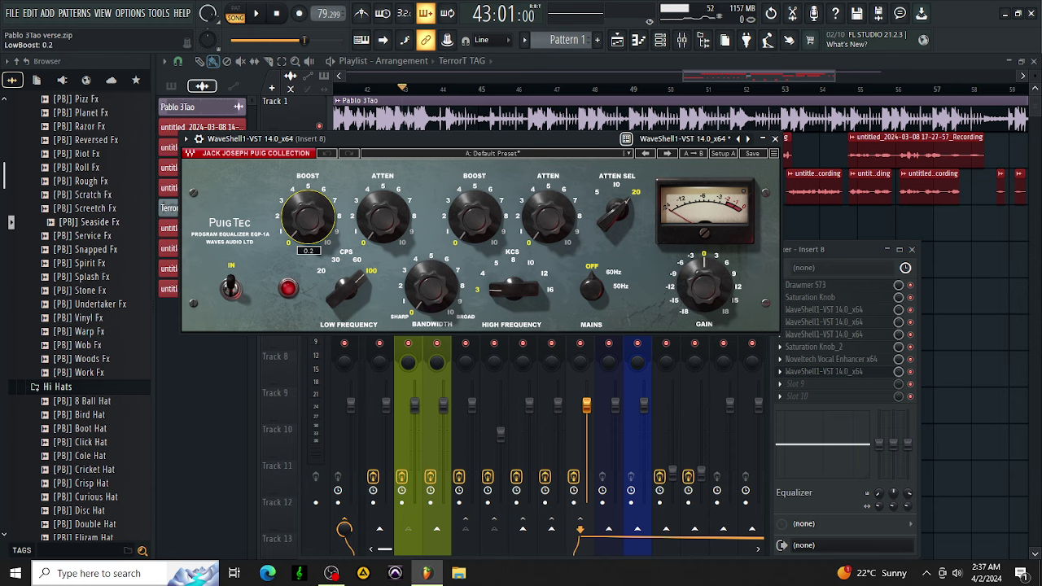
pyautogui.click(775, 139)
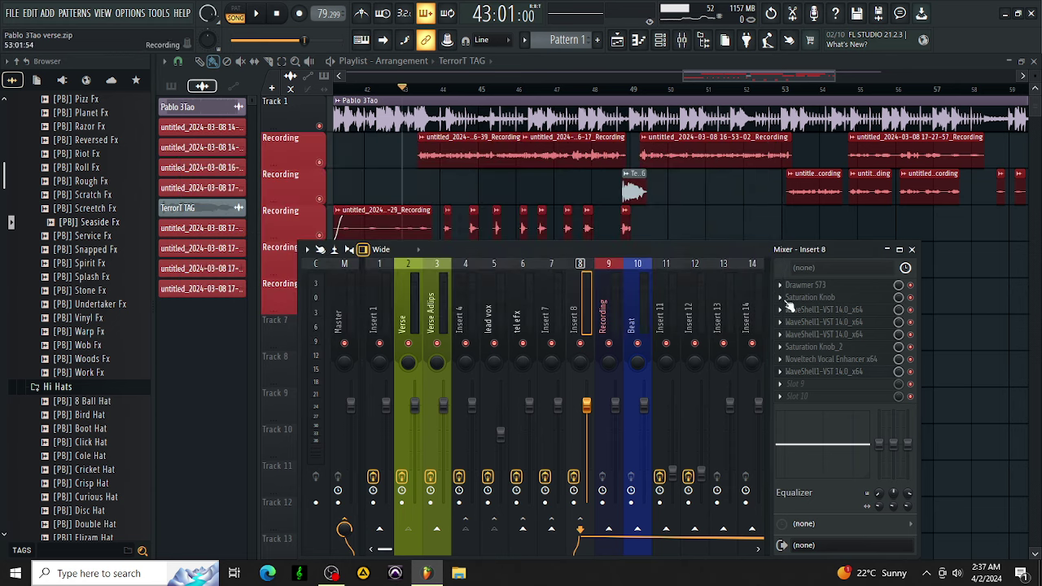
# Load Fresh Air in slot 9 of Insert 8, set High Air to 10, and start playback to hear it
pyautogui.click(817, 383)
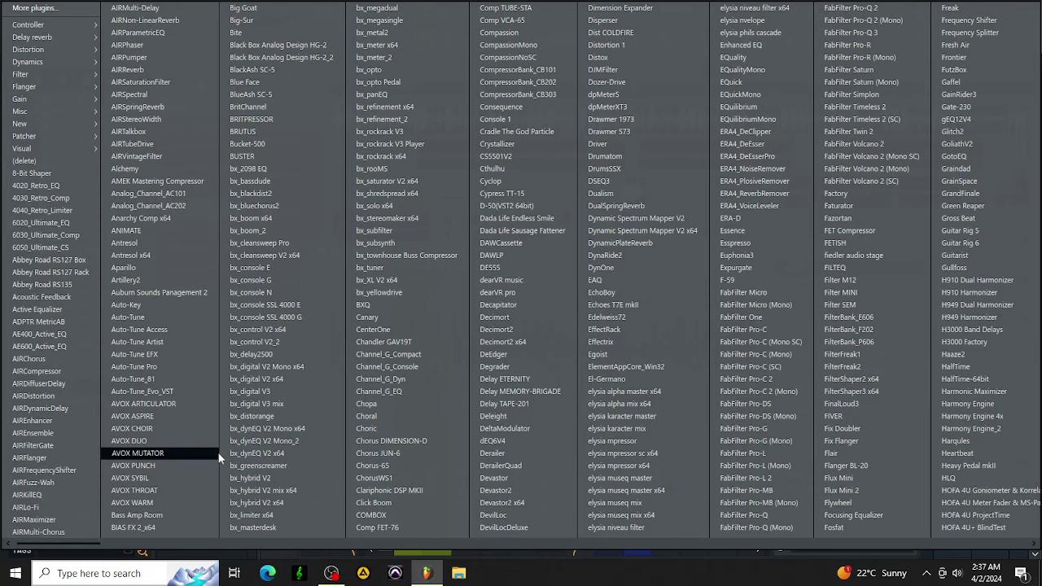
pyautogui.scroll(-2, 218, 452)
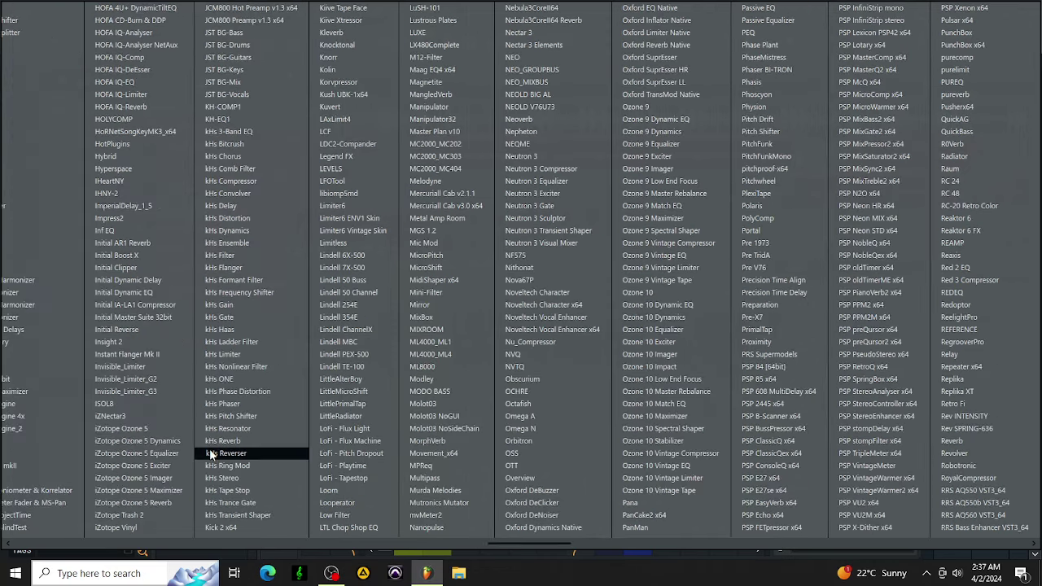
pyautogui.scroll(2, 209, 449)
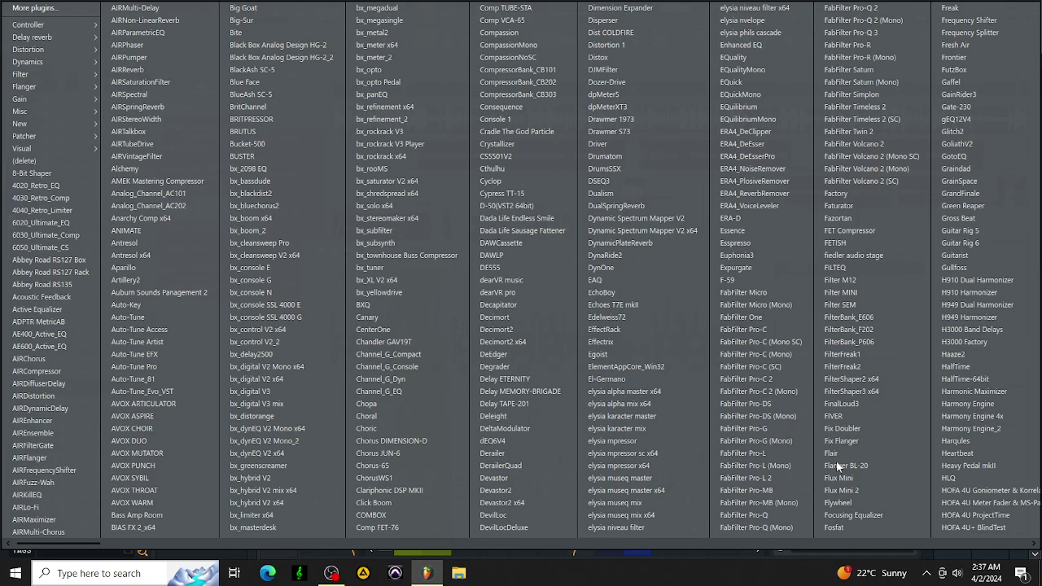
pyautogui.click(974, 47)
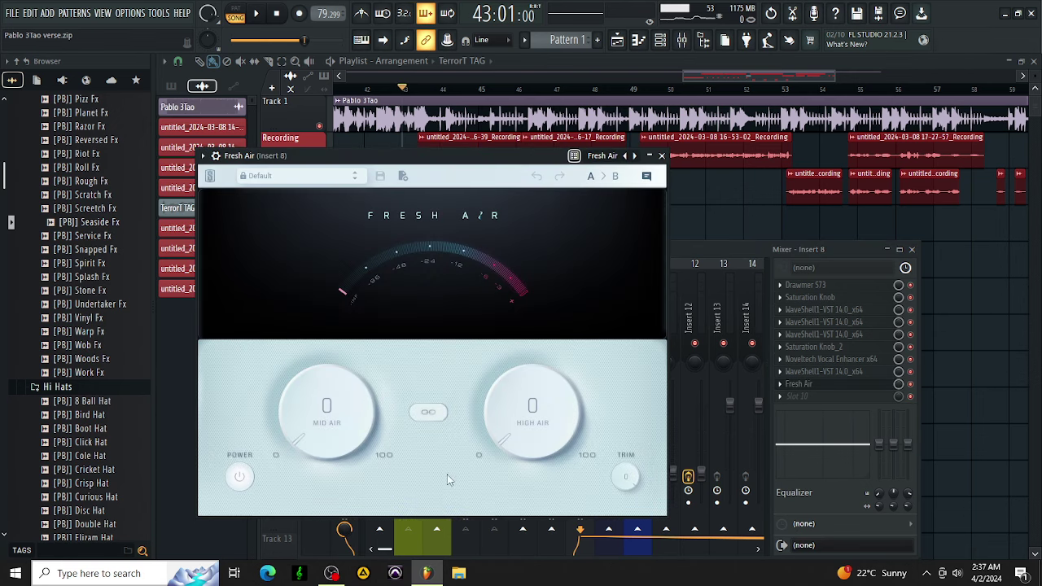
pyautogui.moveTo(509, 431); pyautogui.dragTo(498, 390)
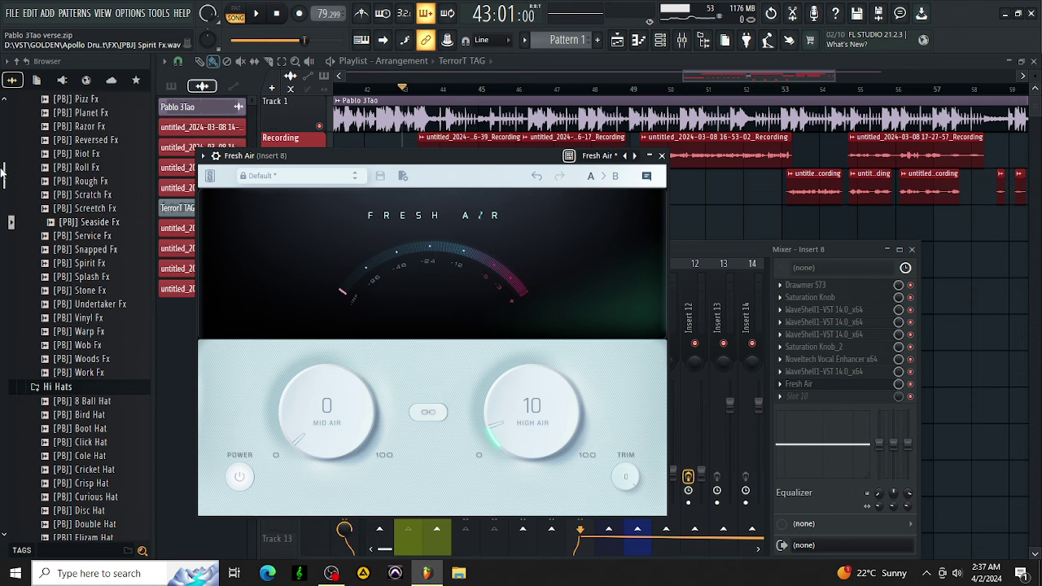
pyautogui.press('space')
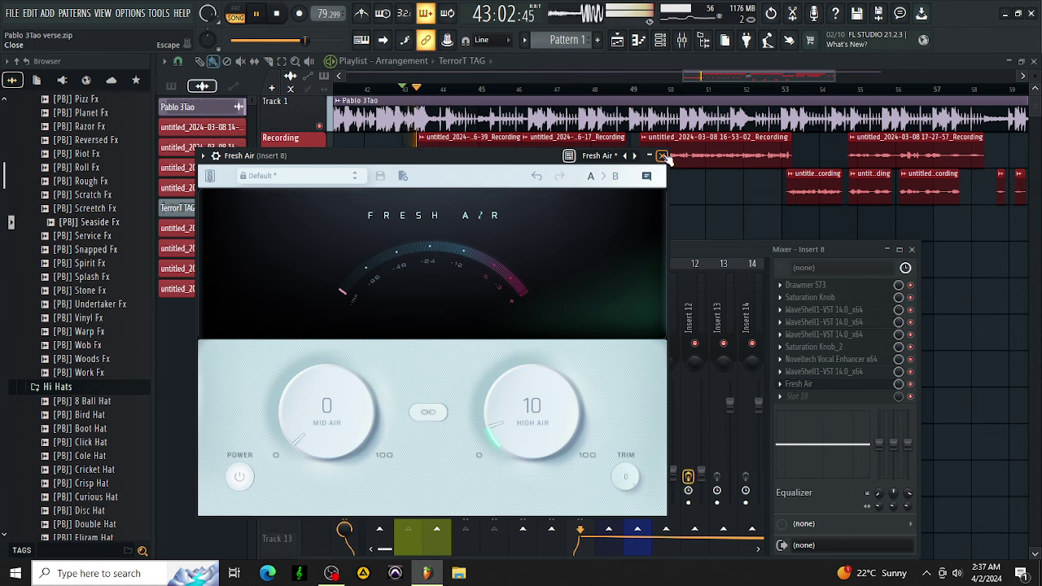
pyautogui.click(662, 155)
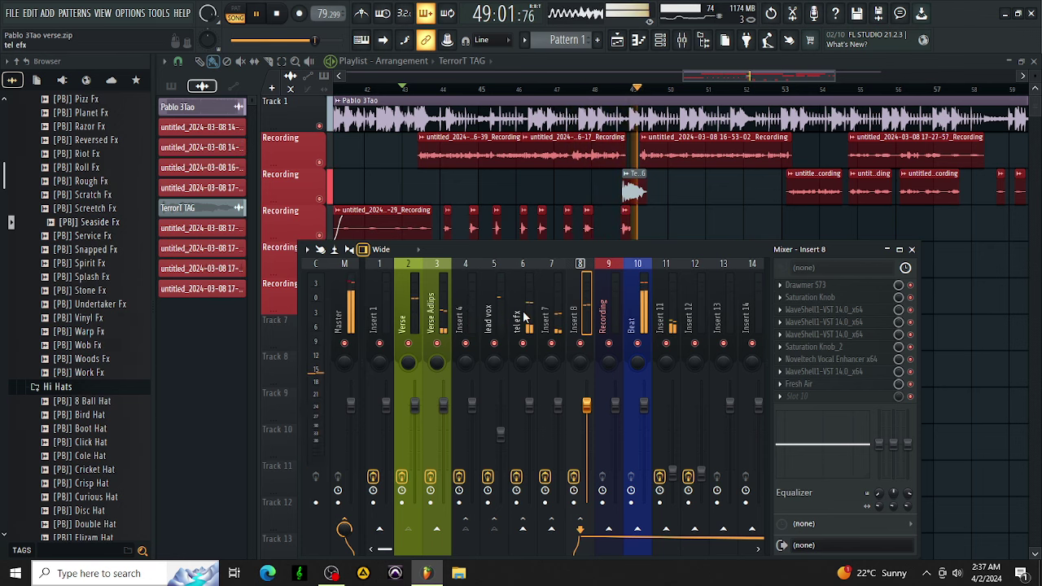
# Assign the TerrorT TAG audio clip to mixer track 9 (Recording), close its settings and stop playback
pyautogui.doubleClick(634, 199)
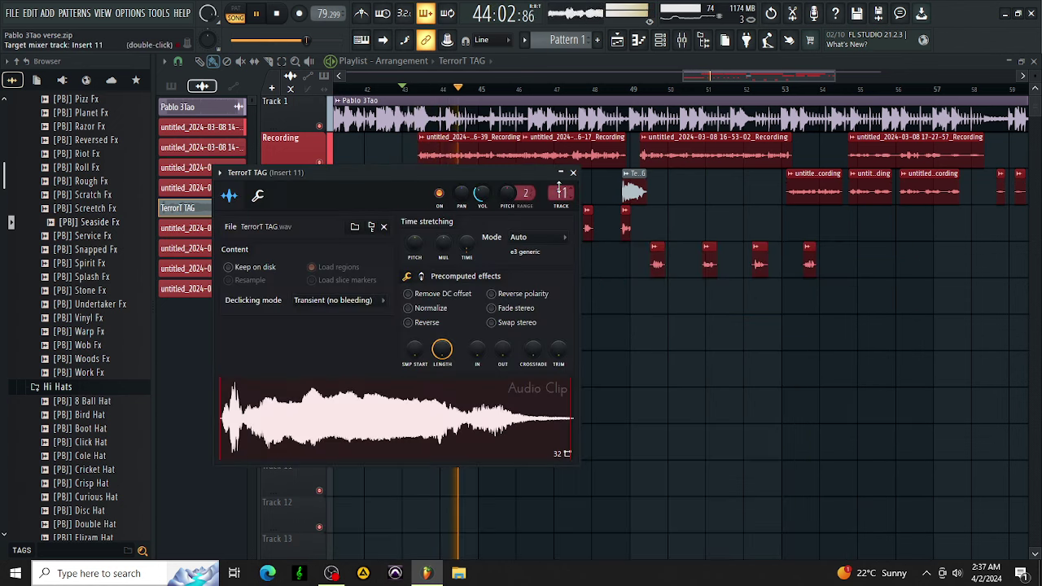
pyautogui.scroll(-7, 559, 186)
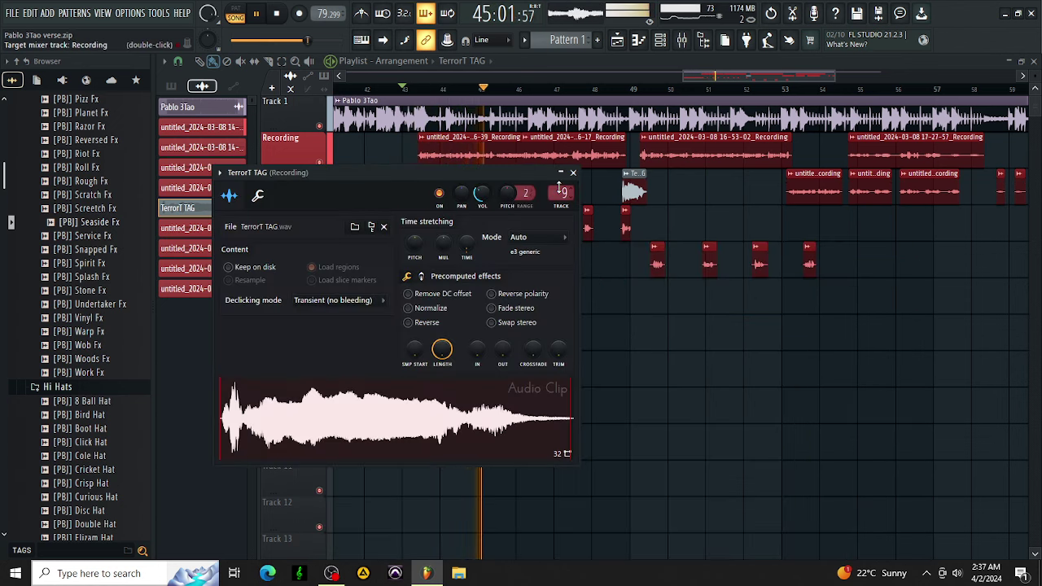
pyautogui.click(572, 172)
pyautogui.press('space')
# Send Insert 8 to Insert 11 and Insert 12, and audition the section with Insert 11 selected
pyautogui.press('F9')
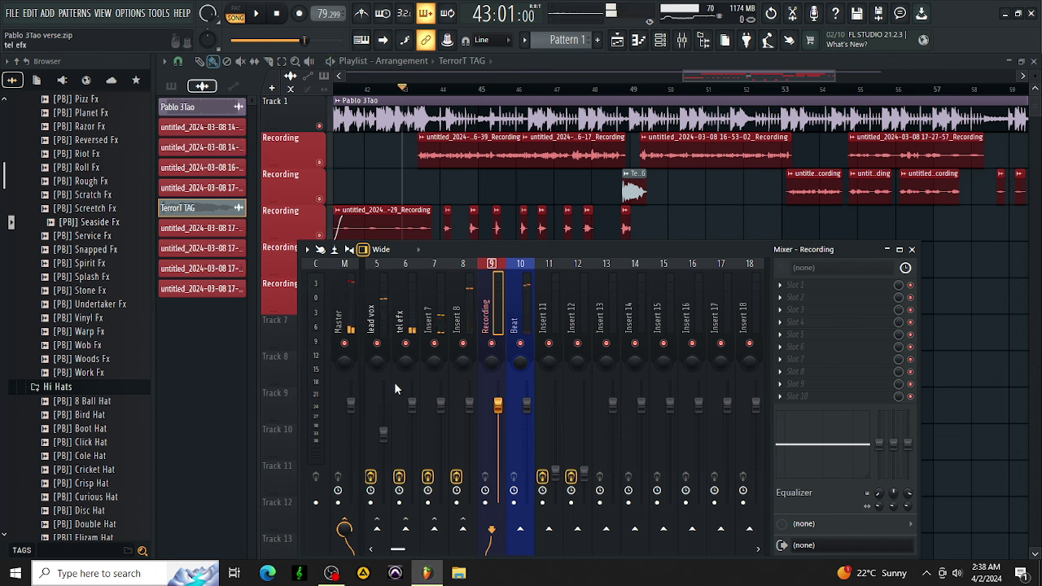
pyautogui.click(460, 325)
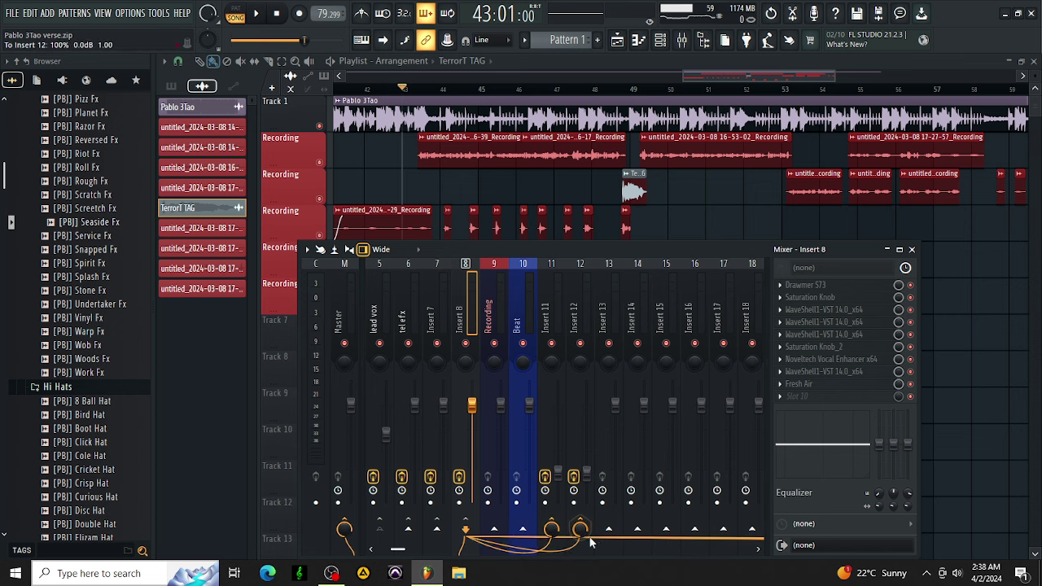
pyautogui.press('space')
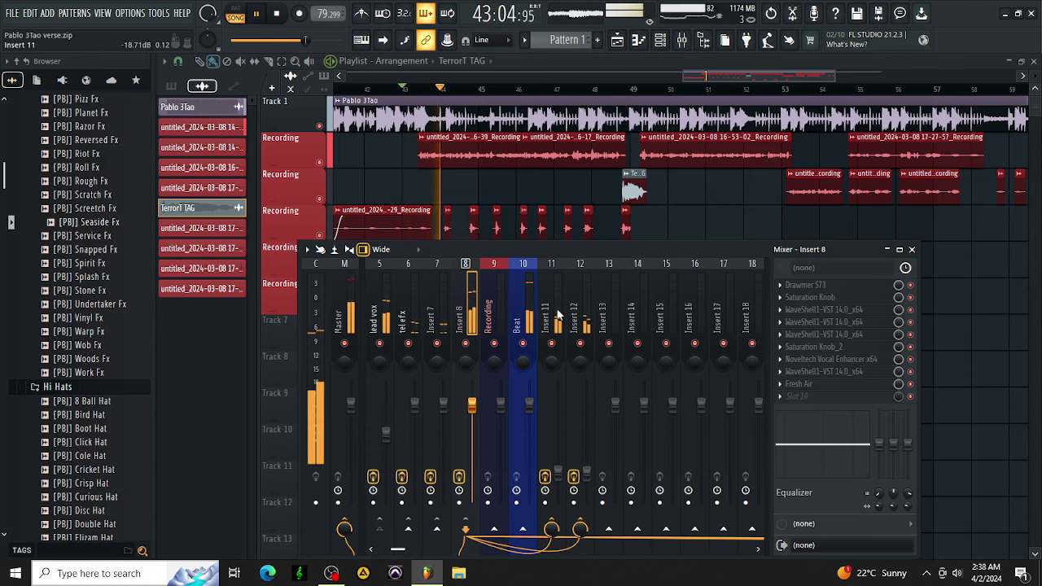
pyautogui.click(555, 415)
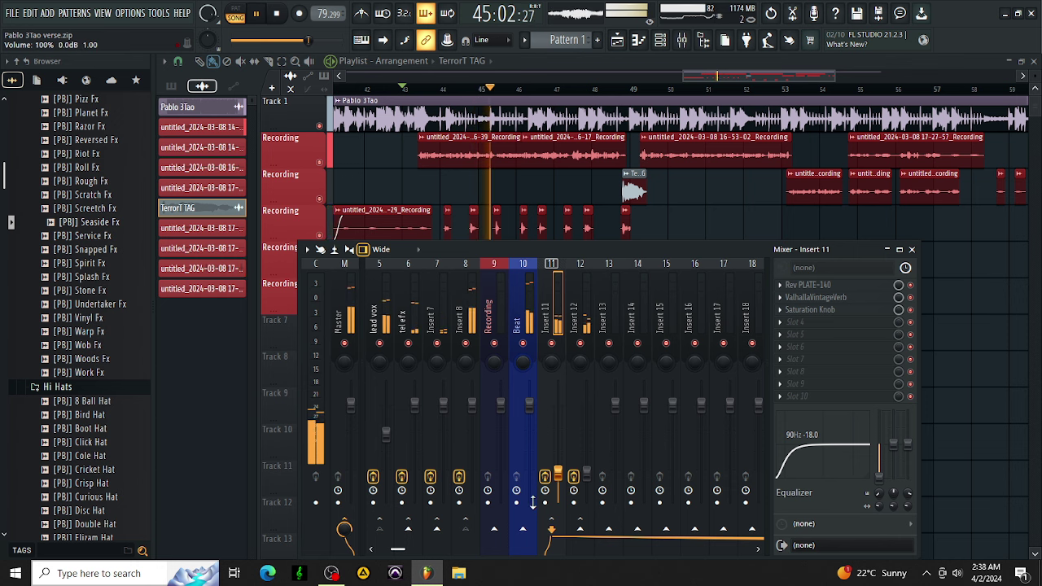
pyautogui.press('space')
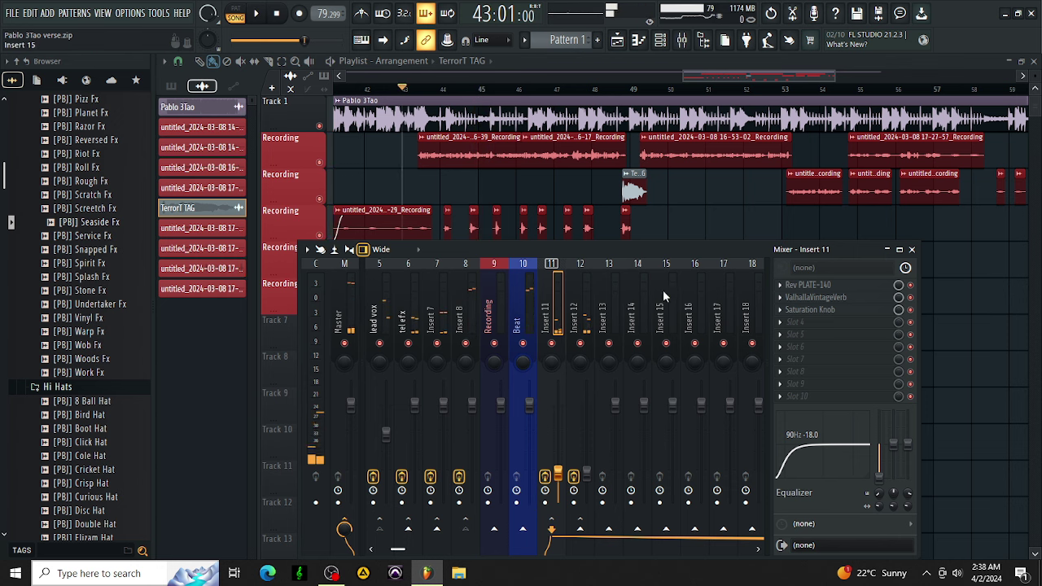
# Set the decay of ValhallaVintageVerb on Insert 11 to 1.42 s
pyautogui.click(781, 303)
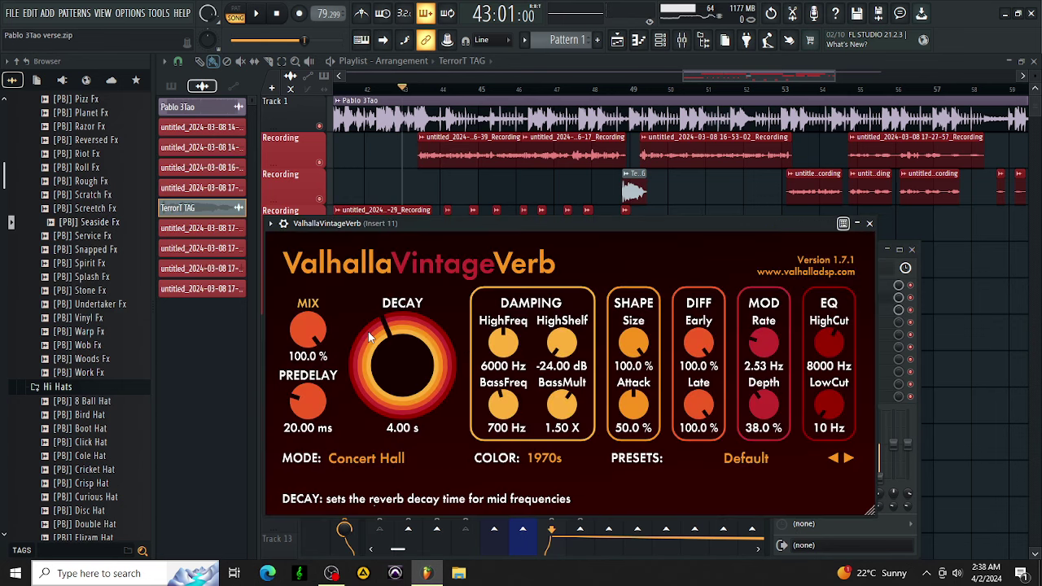
pyautogui.scroll(-3, 369, 341)
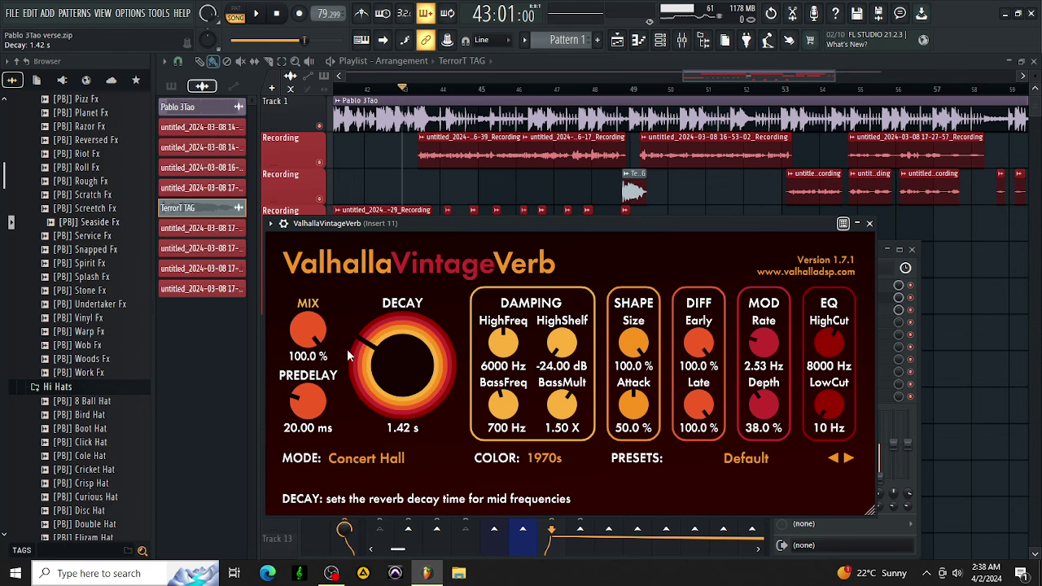
pyautogui.scroll(2, 350, 356)
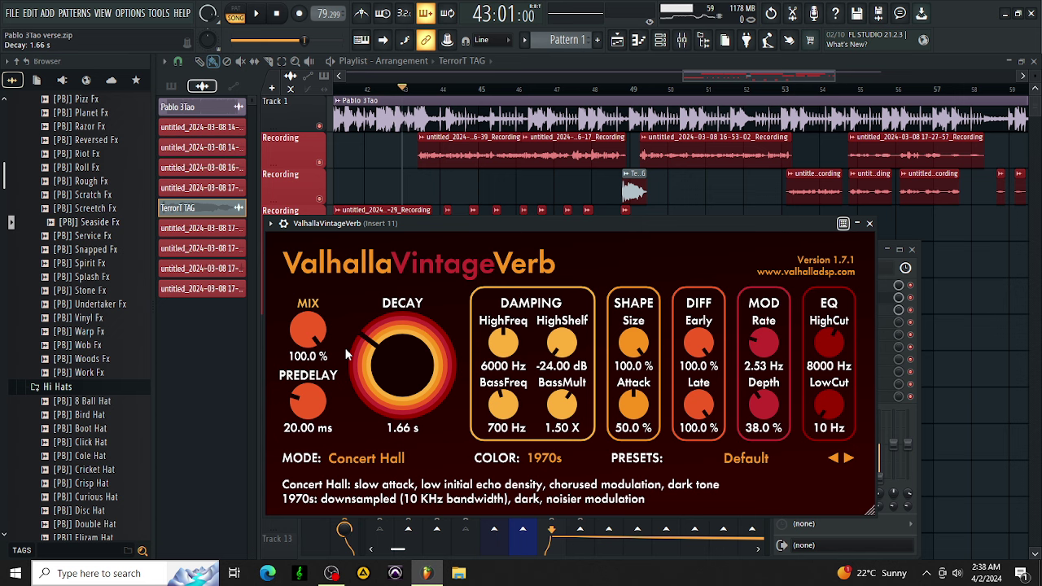
pyautogui.scroll(-2, 345, 356)
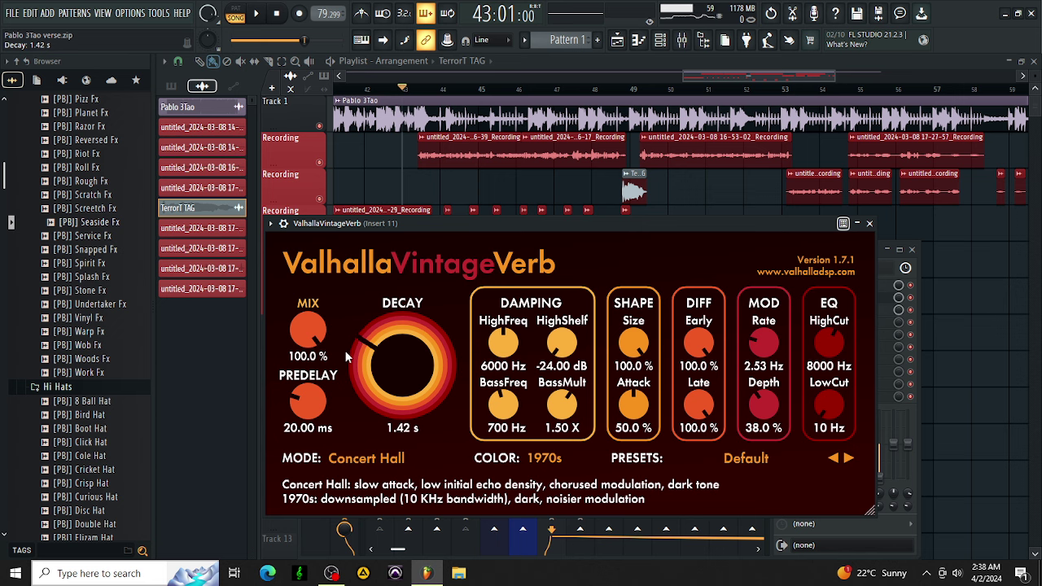
# Set the decay of ValhallaVintageVerb on Insert 11 to 1.50 s and close the plugin
pyautogui.click(402, 428)
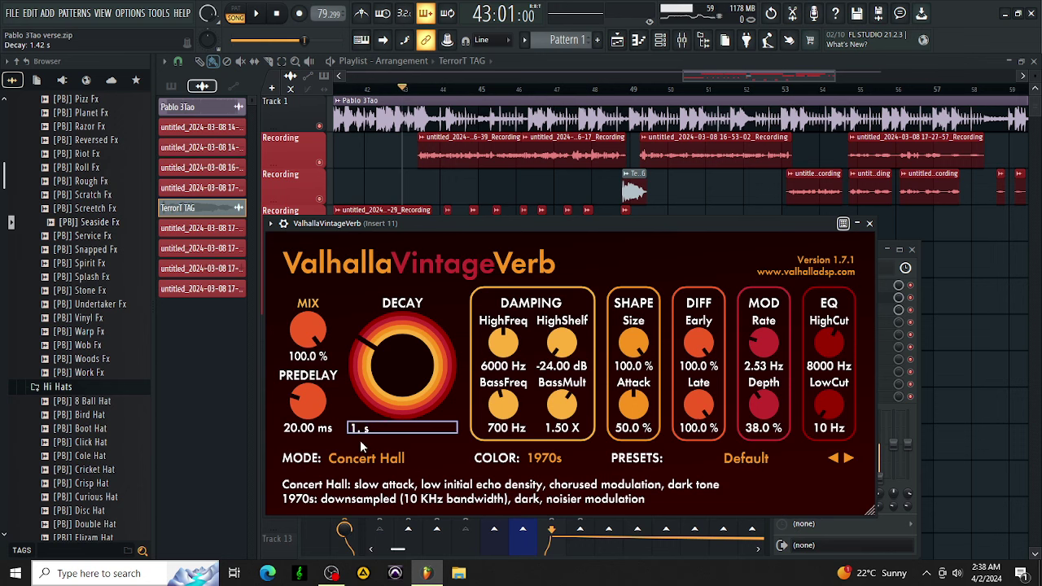
pyautogui.write('5')
pyautogui.press('Return')
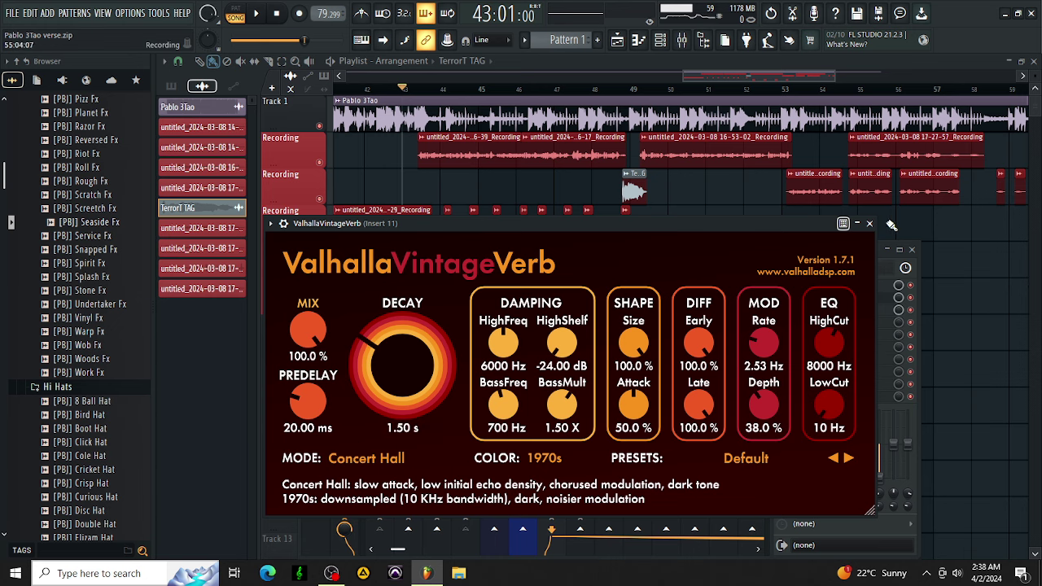
pyautogui.click(869, 224)
pyautogui.click(830, 298)
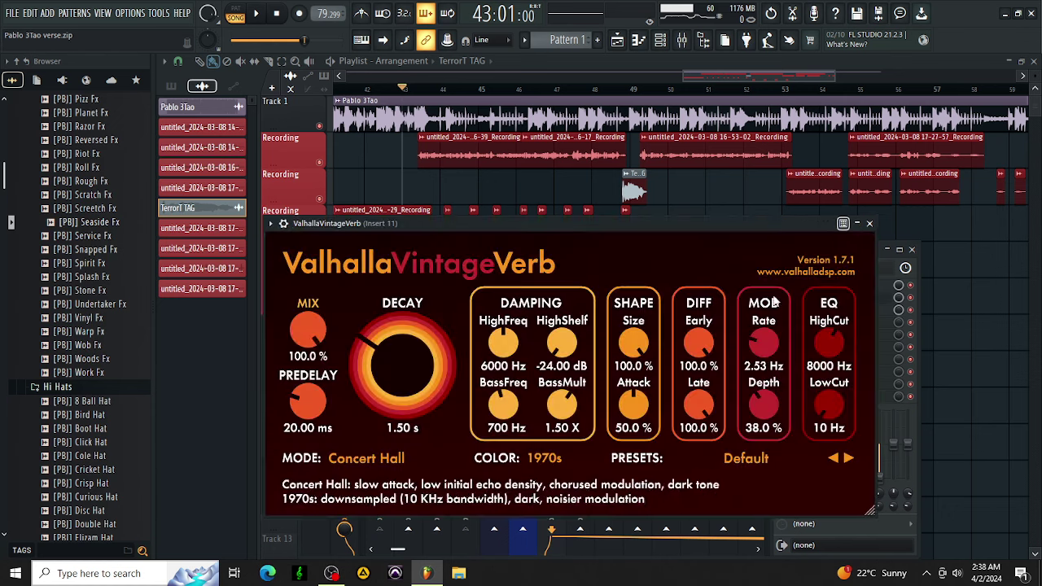
pyautogui.click(869, 224)
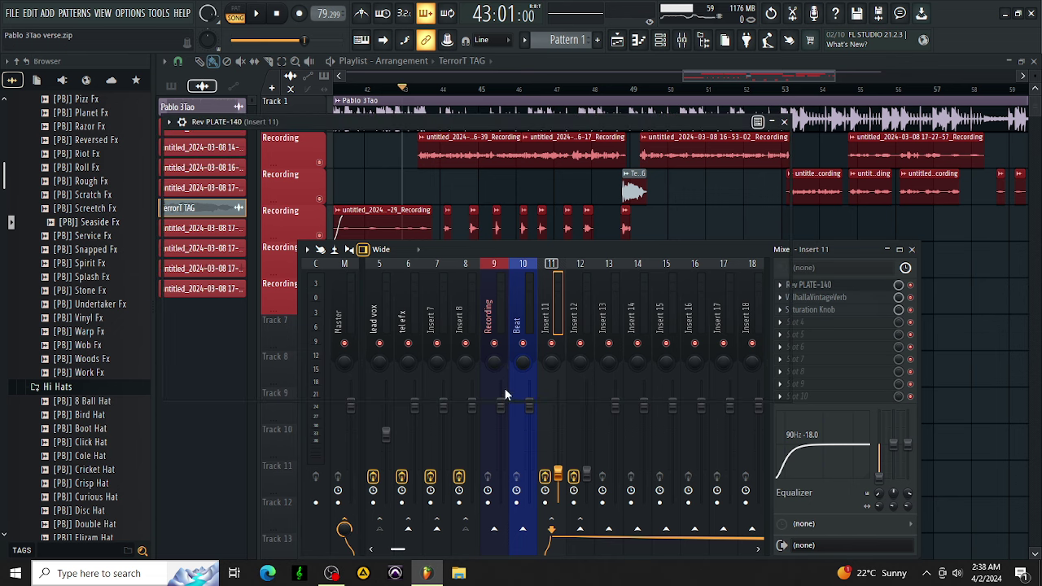
# Check Rev PLATE-140 on Insert 11 and lower Insert 11's volume fader to about 20% during playback
pyautogui.click(808, 284)
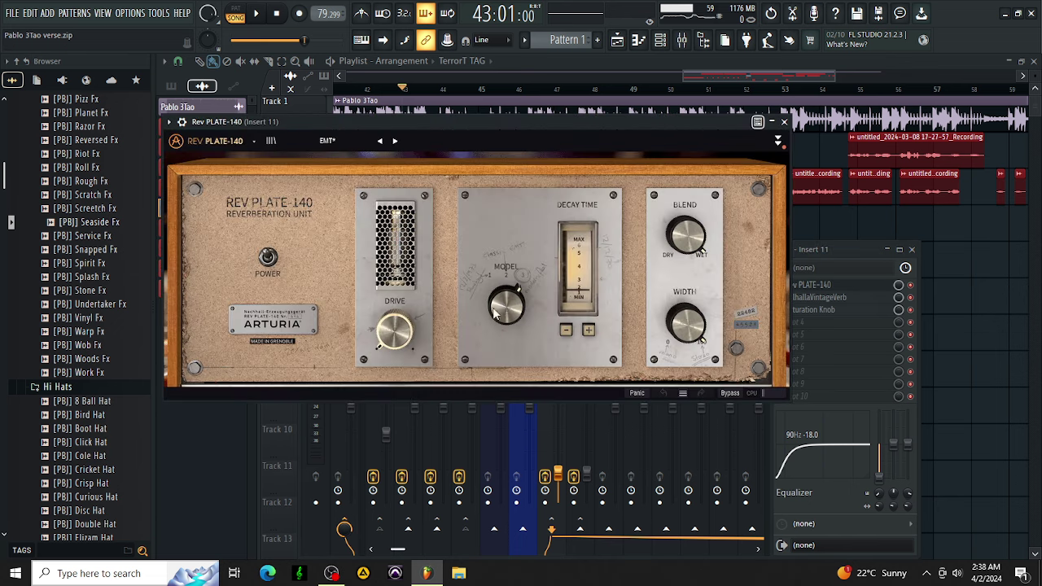
pyautogui.click(784, 122)
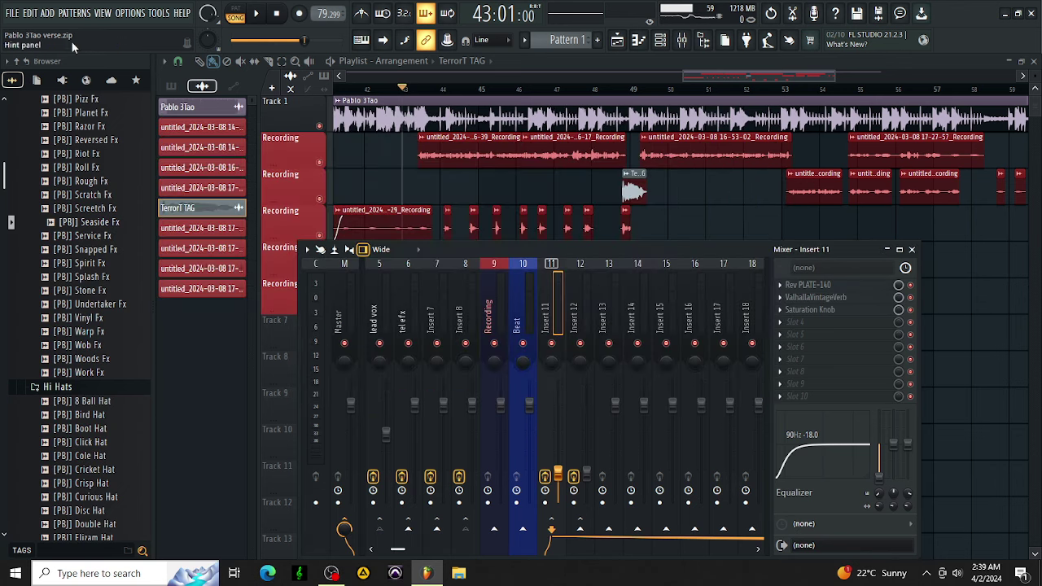
pyautogui.click(257, 13)
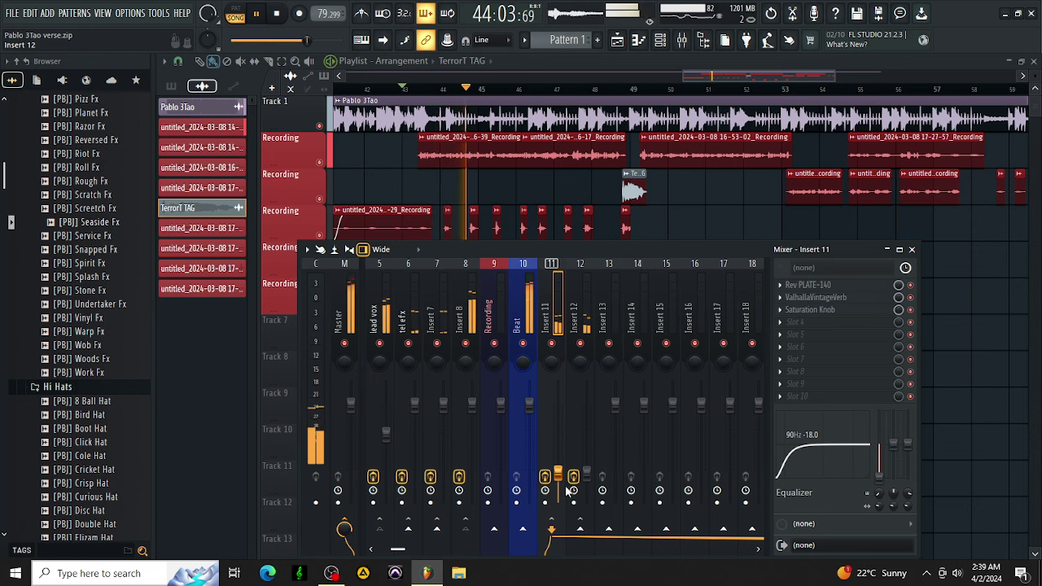
pyautogui.moveTo(557, 475); pyautogui.dragTo(557, 480)
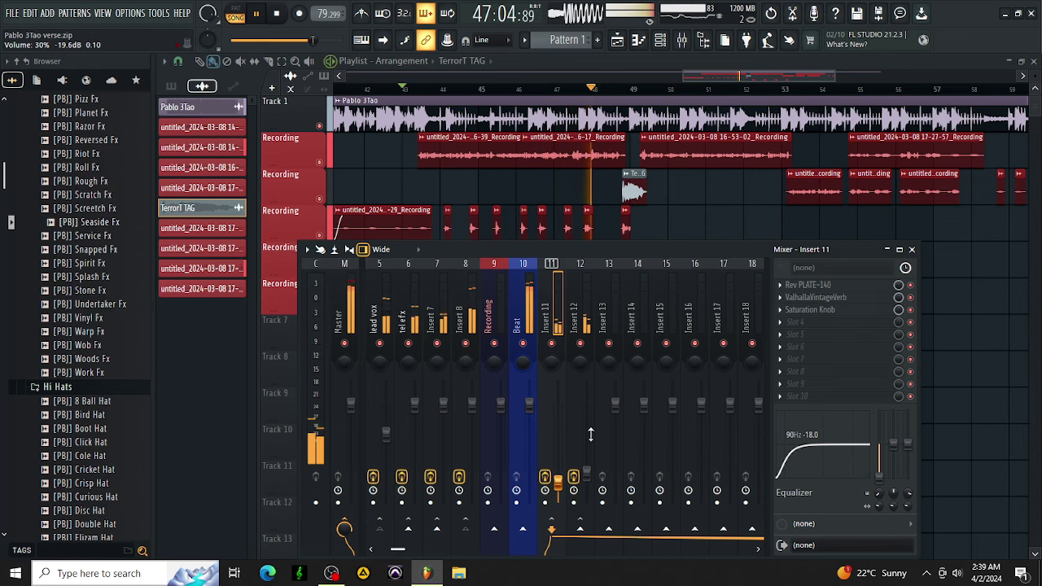
# Set the H-Delay time on Insert 12 to 1/16 and close the delay and its host plugin
pyautogui.click(602, 301)
pyautogui.click(587, 299)
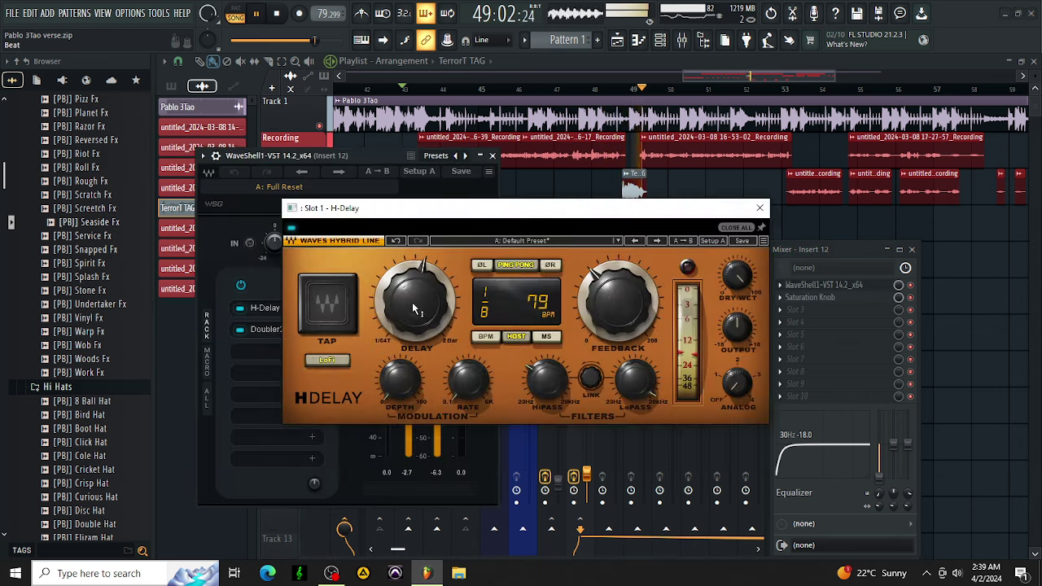
pyautogui.scroll(-3, 415, 301)
pyautogui.scroll(-1, 415, 301)
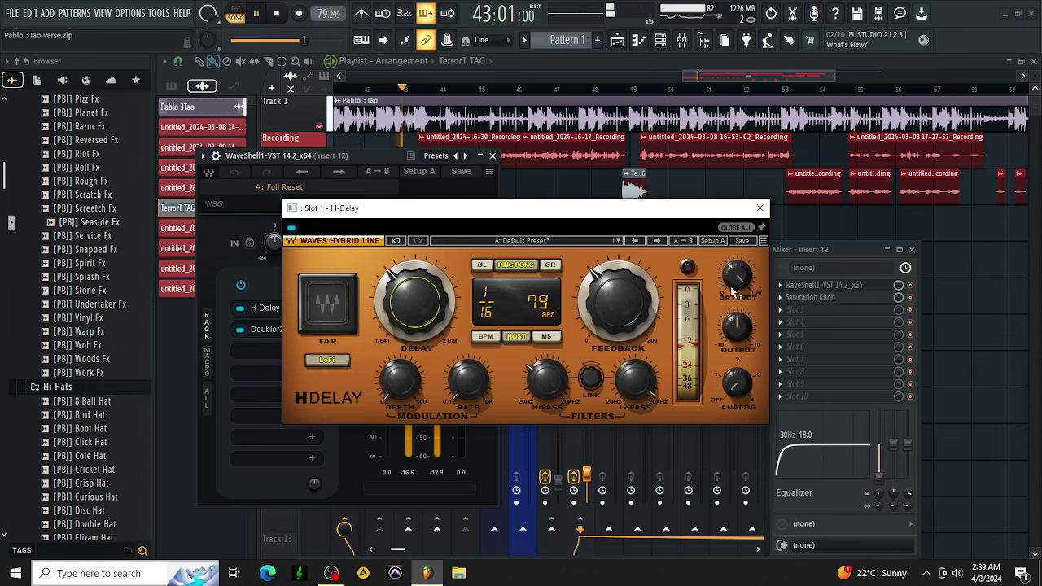
pyautogui.click(759, 207)
pyautogui.click(493, 156)
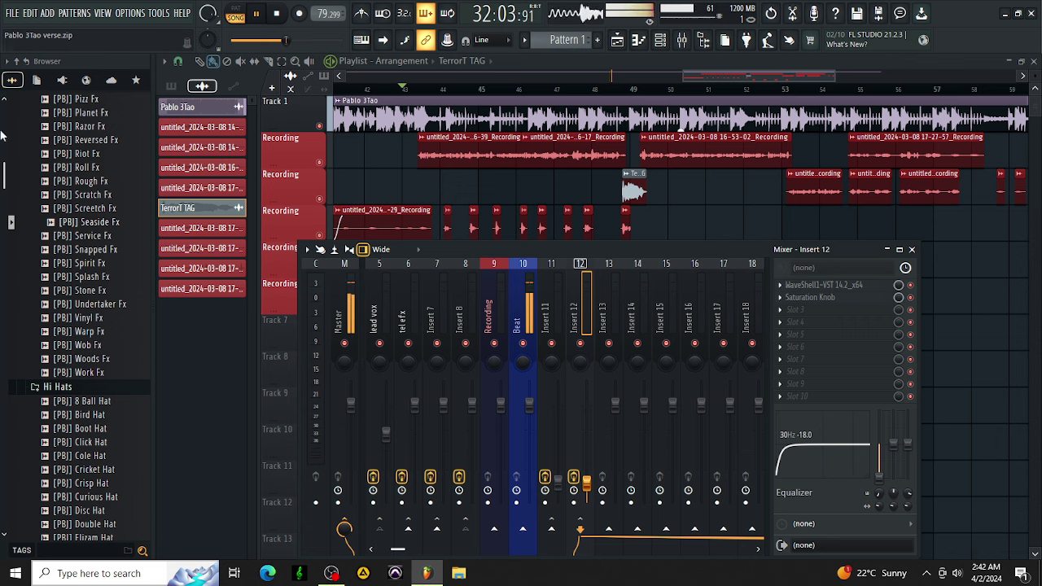
# Restart playback and change the mode of ValhallaVintageVerb on Insert 11 to Plate
pyautogui.press('space')
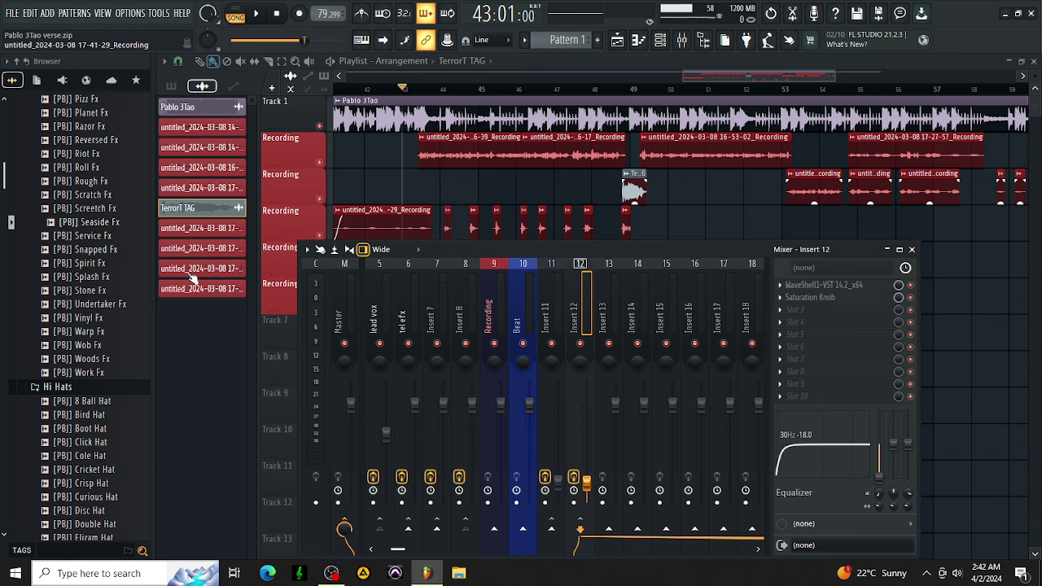
pyautogui.press('space')
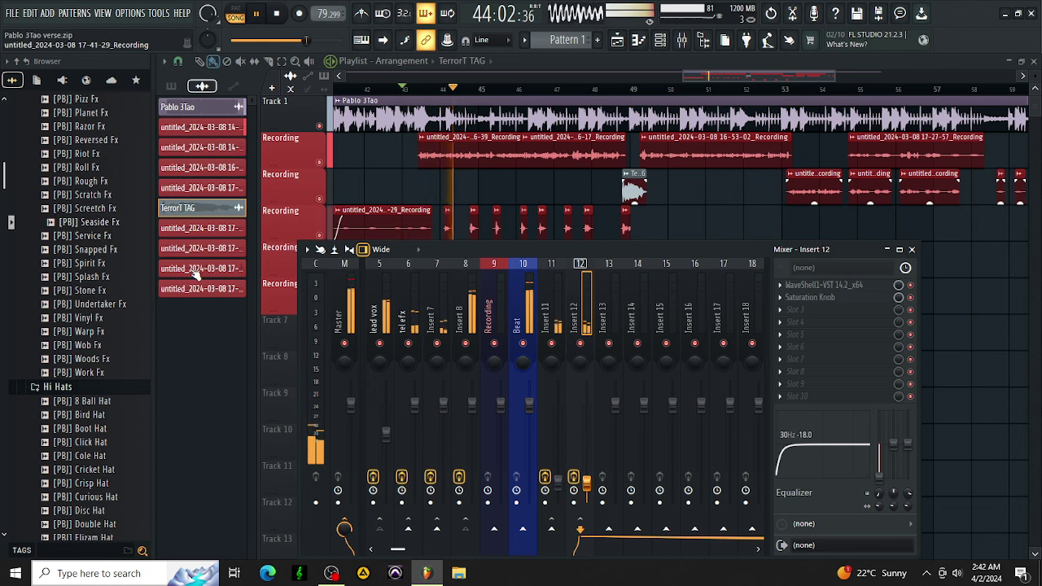
pyautogui.click(553, 301)
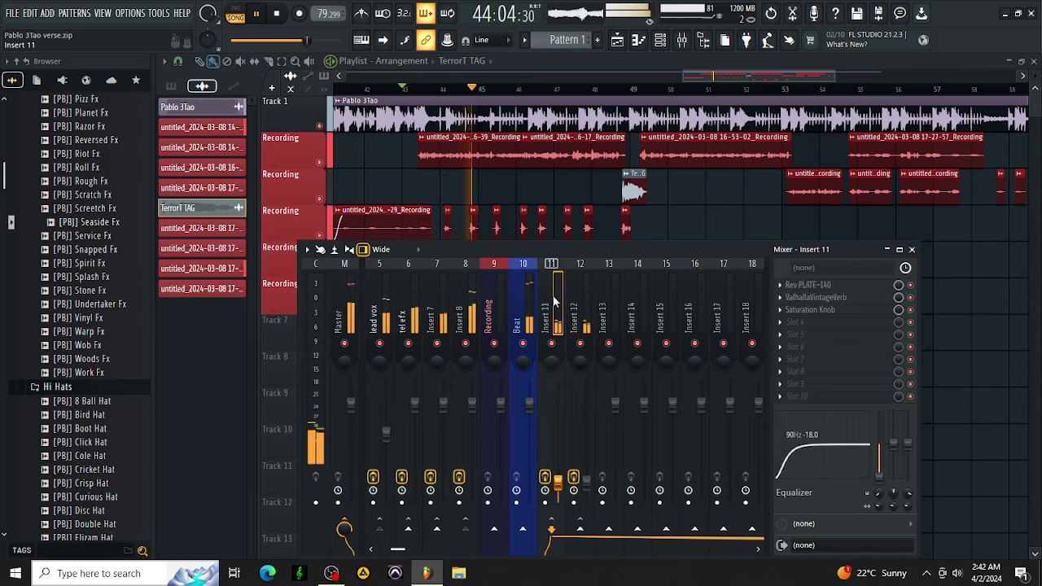
pyautogui.click(813, 297)
pyautogui.click(386, 460)
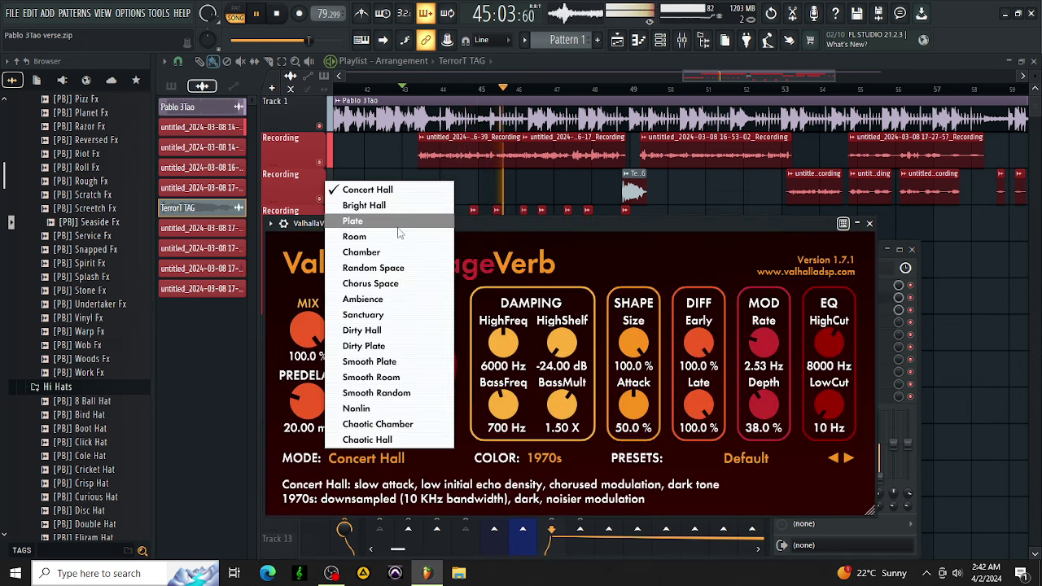
pyautogui.click(358, 225)
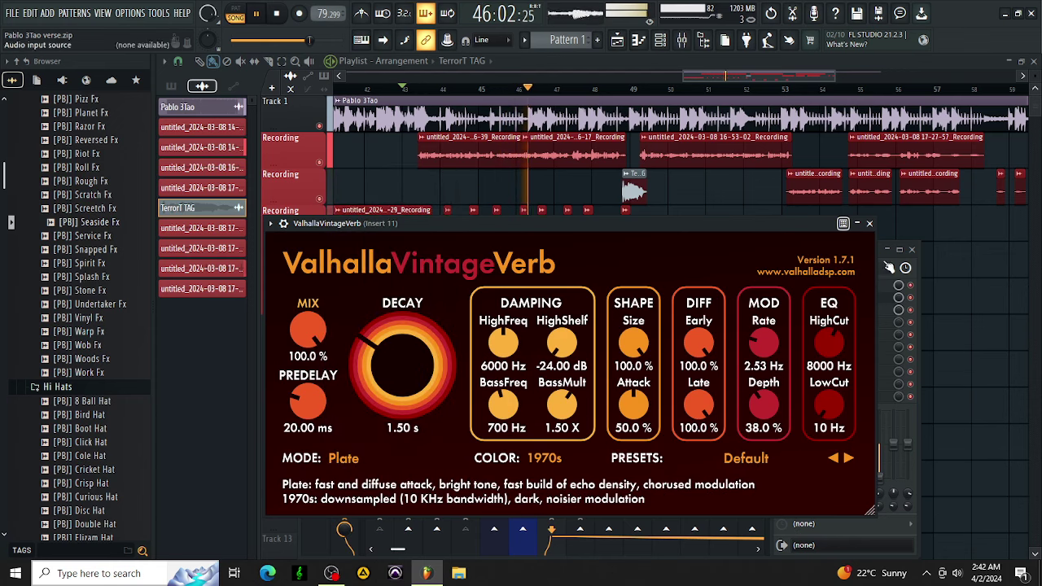
pyautogui.click(868, 224)
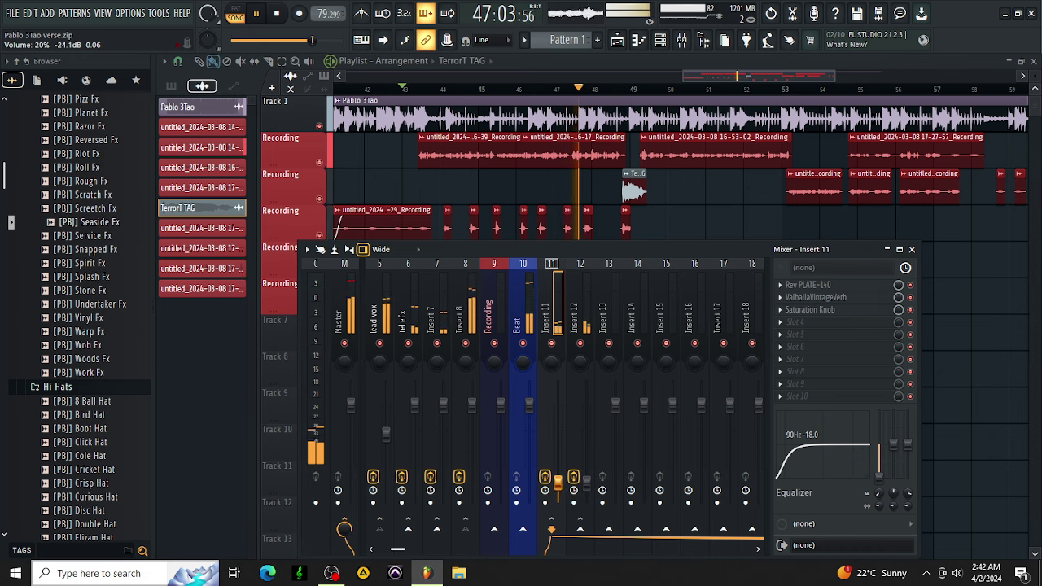
# Raise Insert 11's fader slightly and set the color of ValhallaVintageVerb to 1980s
pyautogui.moveTo(567, 494); pyautogui.dragTo(564, 486)
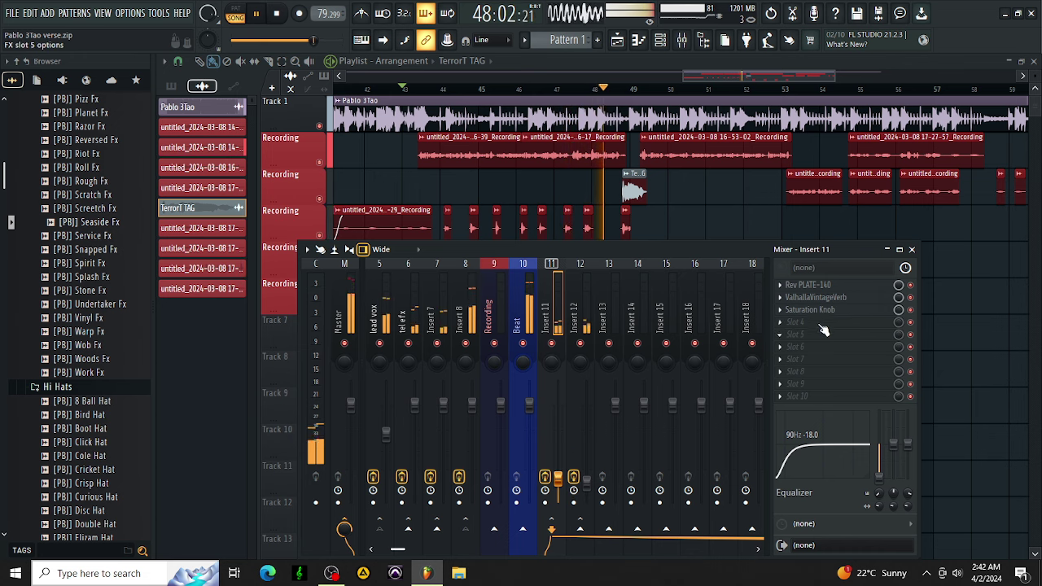
pyautogui.click(828, 298)
pyautogui.click(574, 454)
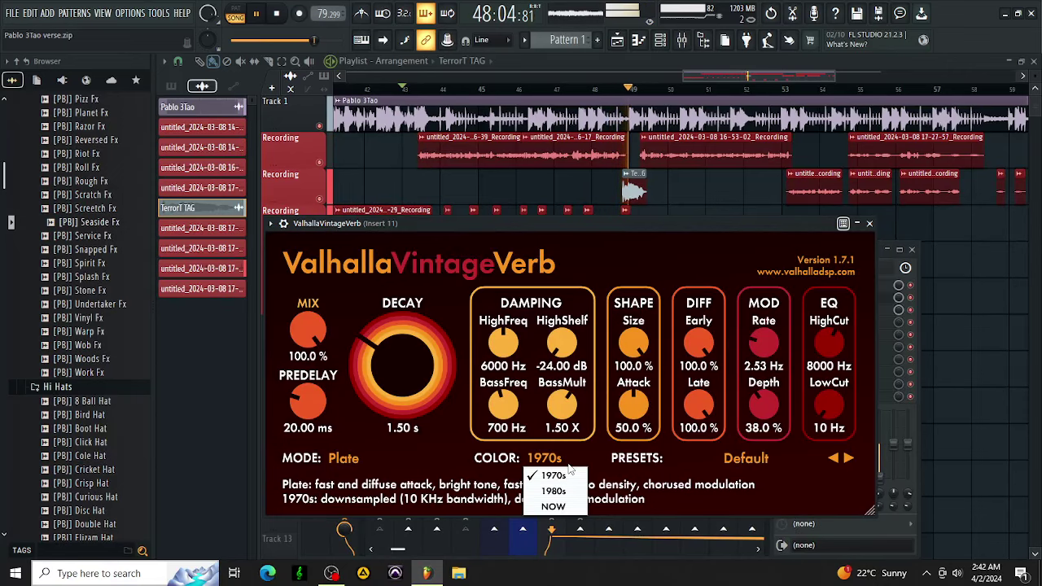
pyautogui.click(551, 493)
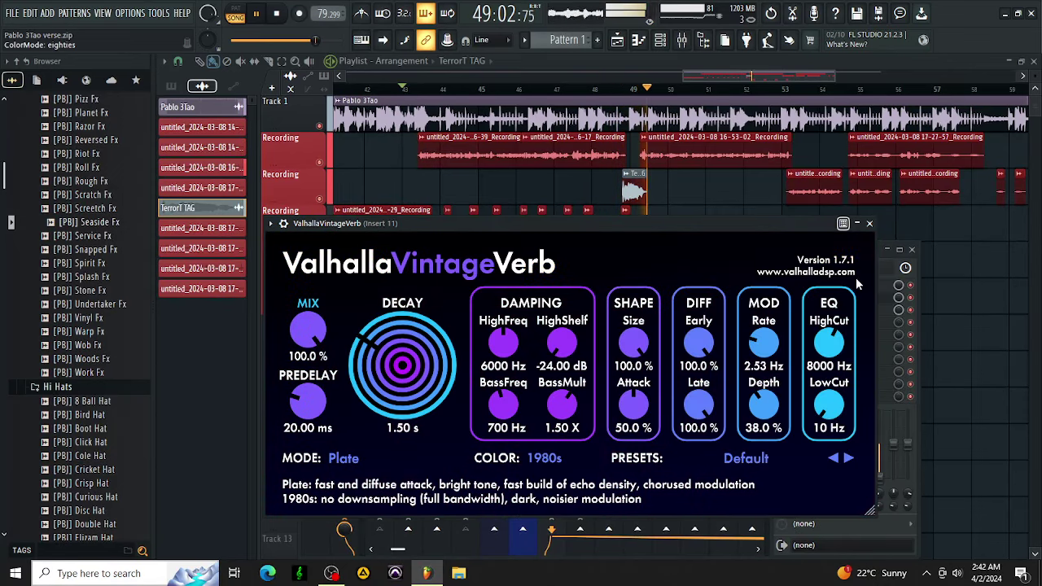
pyautogui.click(869, 223)
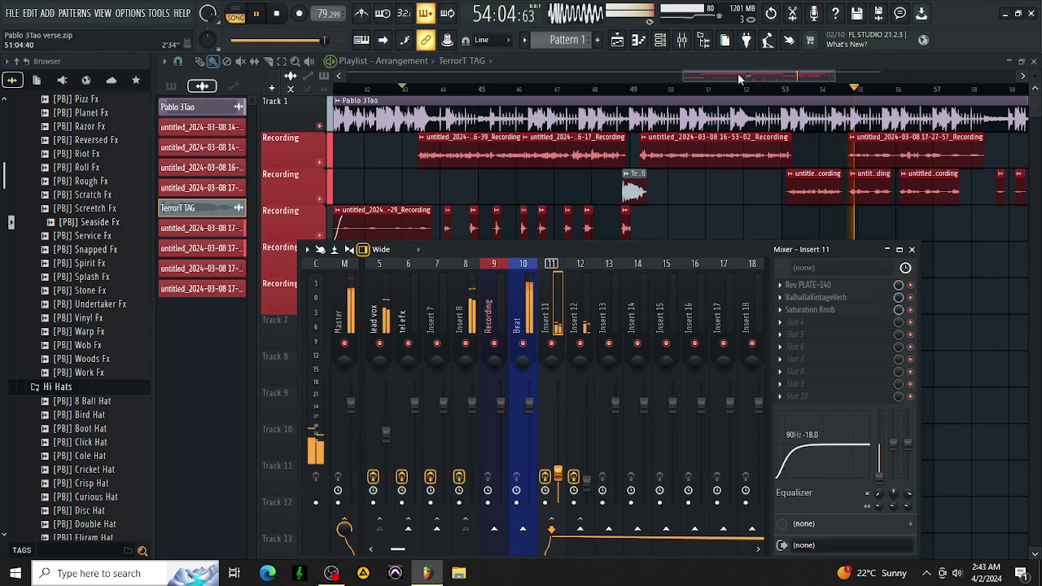
# On the Verse track's equalizer, boost 1.5 kHz by 4.2 dB and cut the low shelf by 18 dB at 33 Hz
pyautogui.click(911, 249)
pyautogui.click(902, 155)
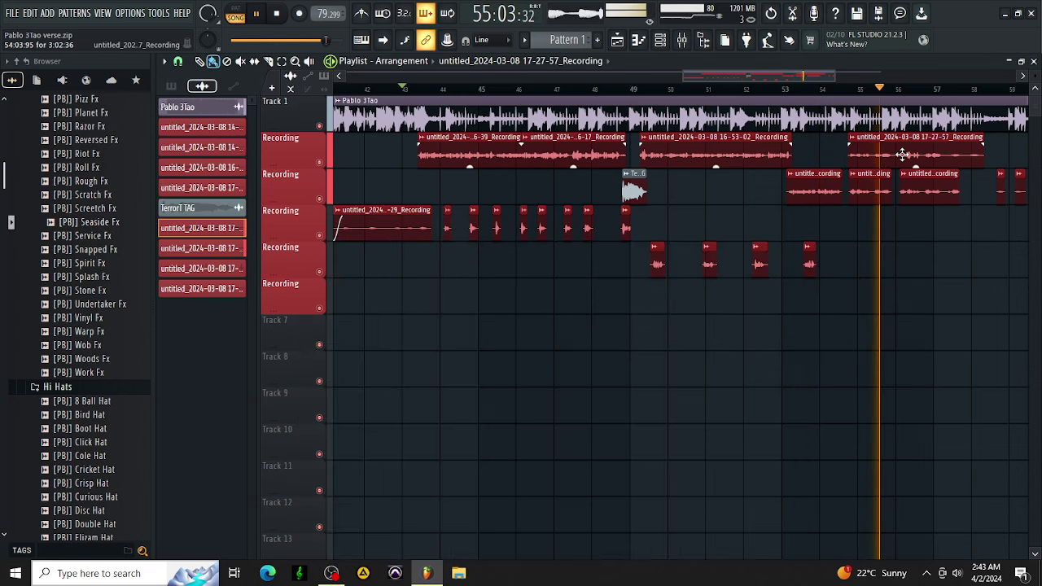
pyautogui.doubleClick(901, 154)
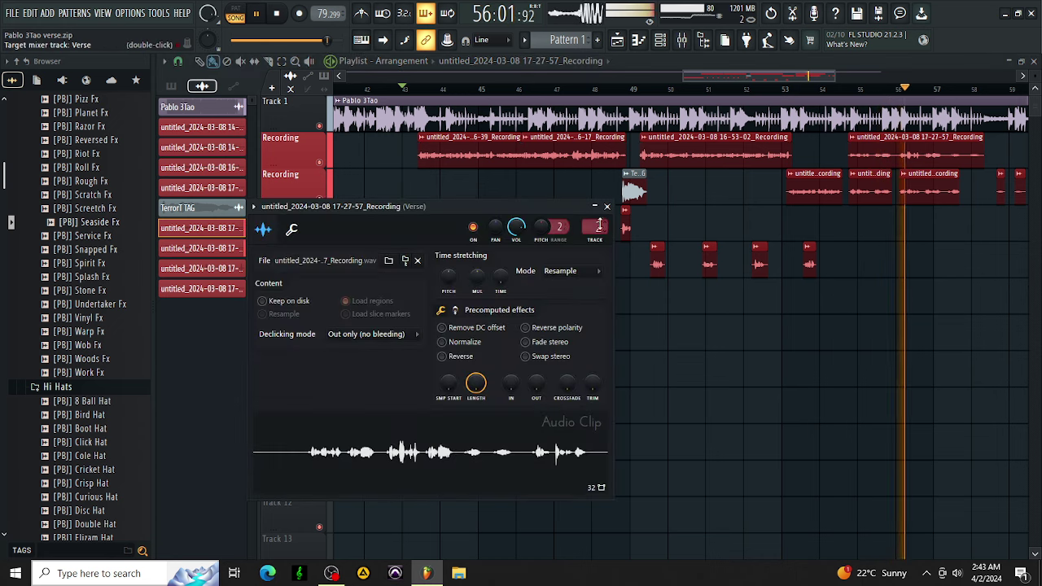
pyautogui.click(681, 40)
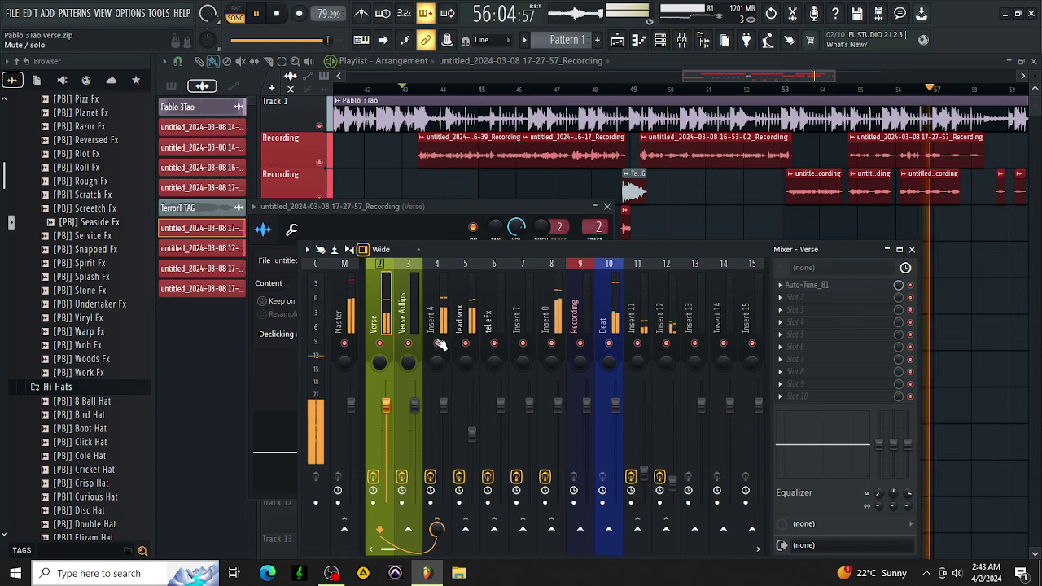
pyautogui.moveTo(893, 441); pyautogui.dragTo(885, 485)
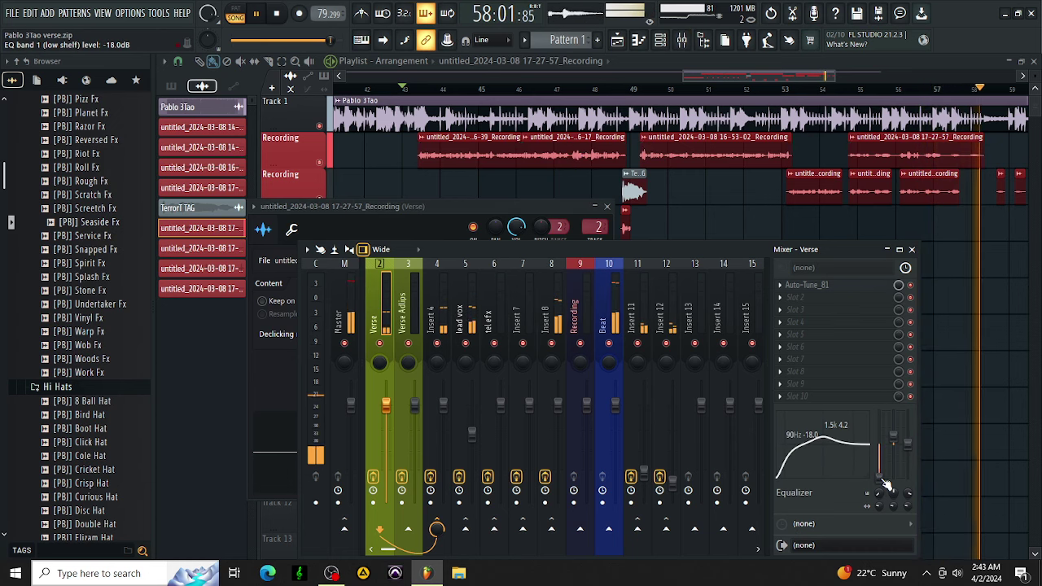
pyautogui.press('space')
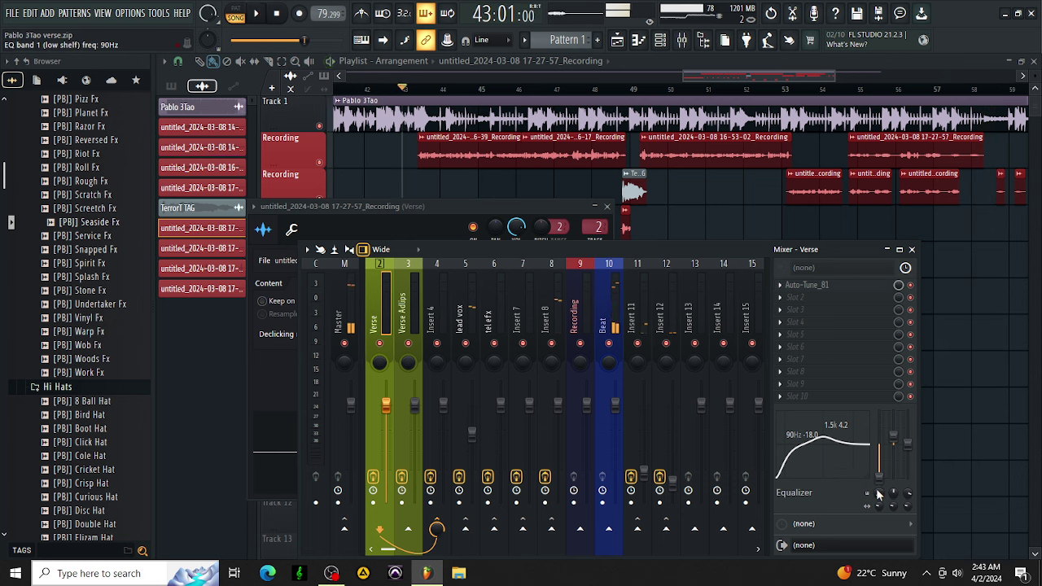
pyautogui.moveTo(842, 453); pyautogui.dragTo(830, 453)
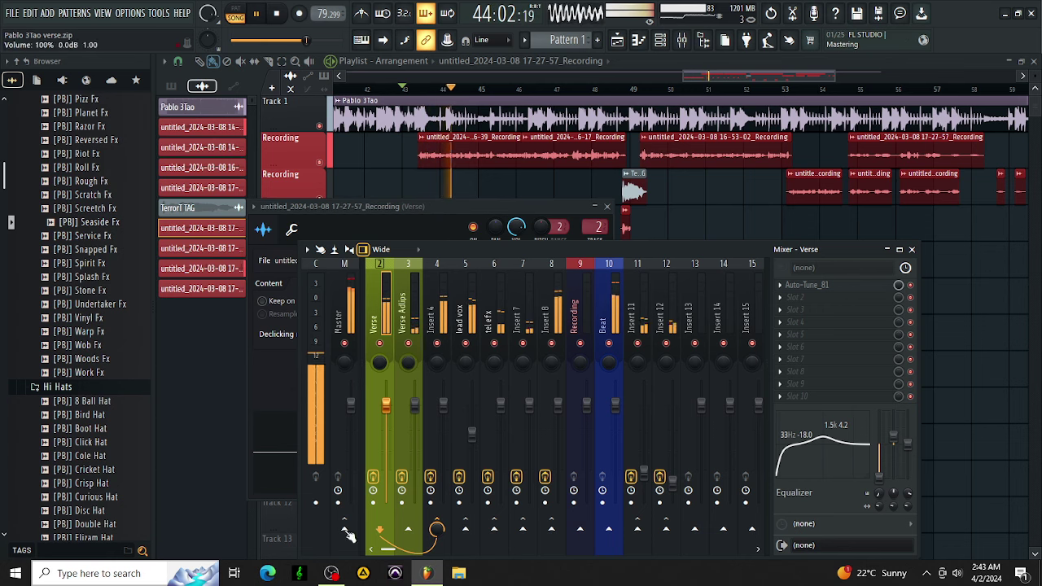
# Load the "gabila beat magic" mixer track state on the Beat track (mixer track 10)
pyautogui.click(373, 551)
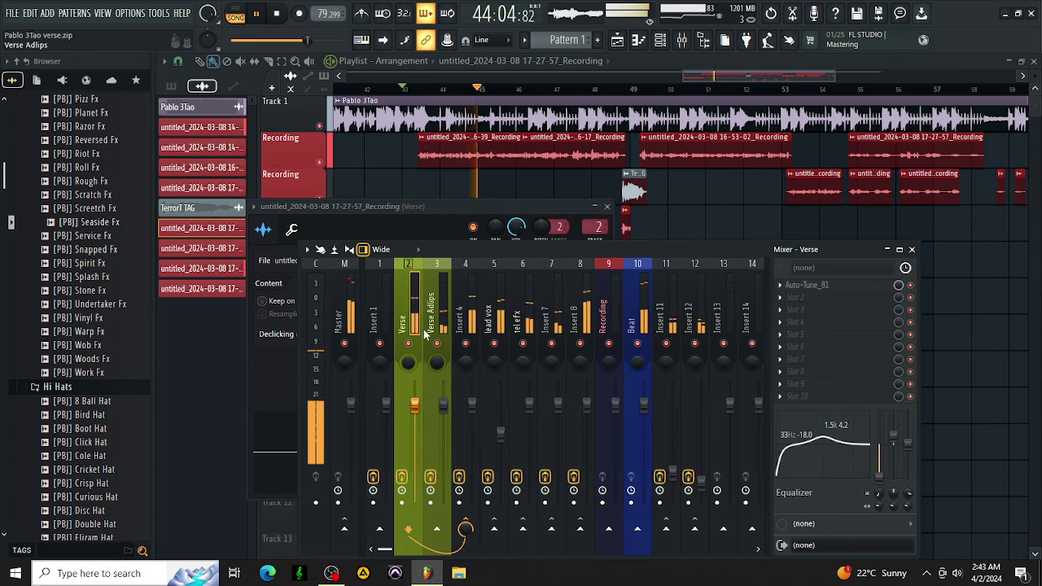
pyautogui.click(637, 315)
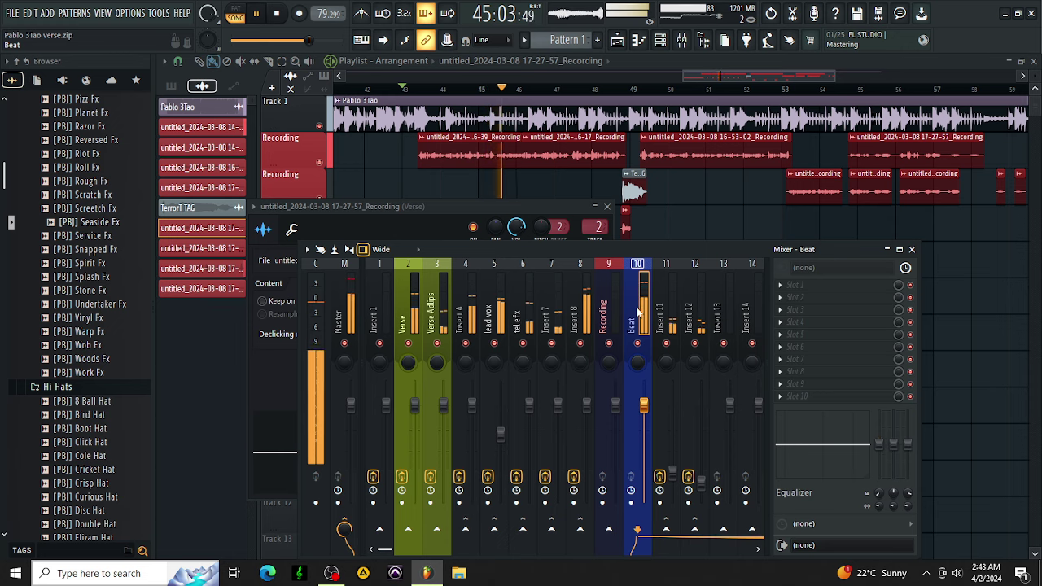
pyautogui.rightClick(636, 315)
pyautogui.click(675, 259)
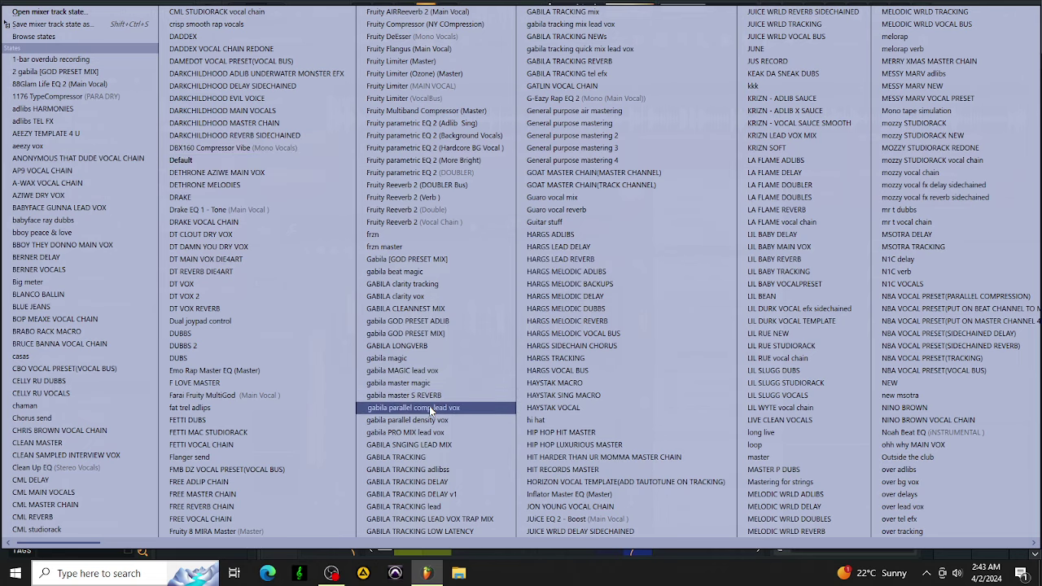
pyautogui.click(424, 273)
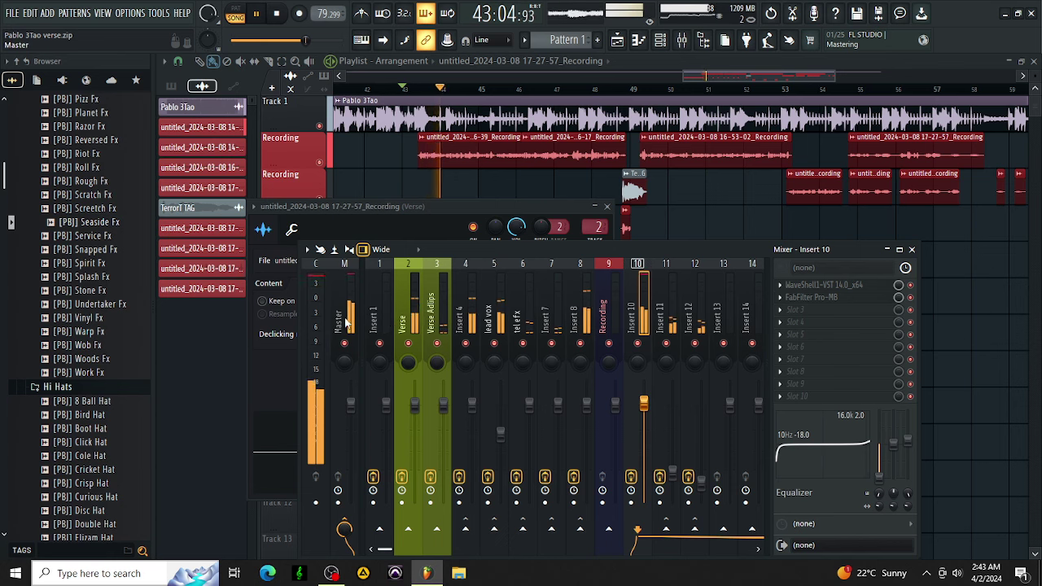
# Set the project timebase to 24 PPQ, close the settings and restart playback
pyautogui.click(119, 13)
pyautogui.click(146, 38)
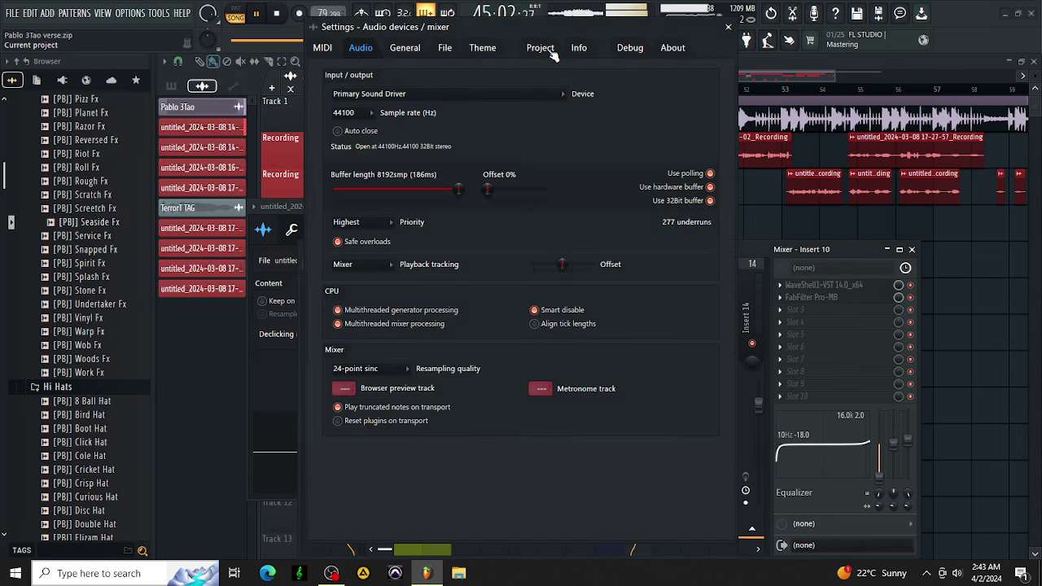
pyautogui.click(541, 49)
pyautogui.click(356, 195)
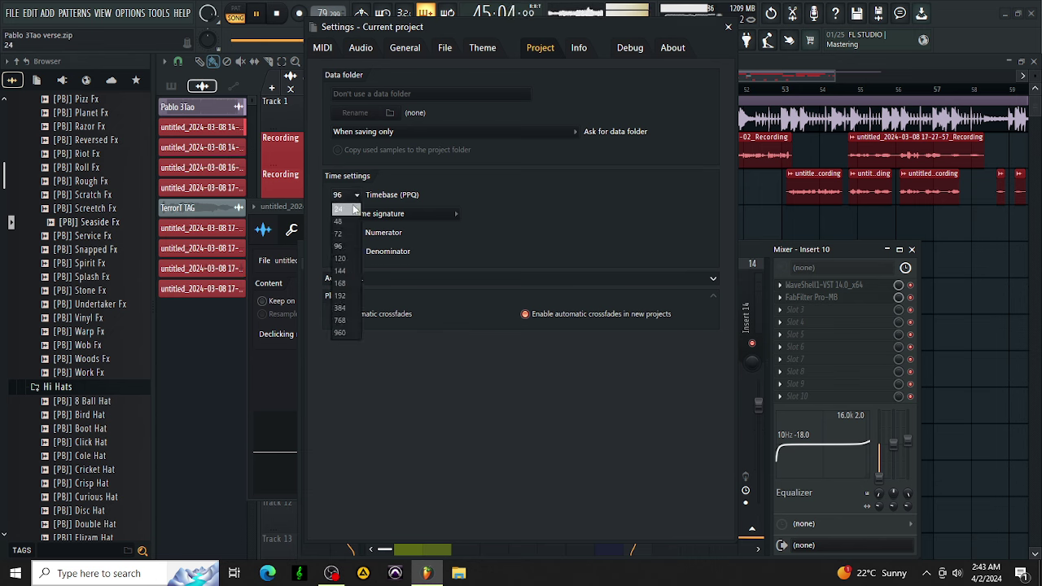
pyautogui.click(354, 209)
pyautogui.click(628, 330)
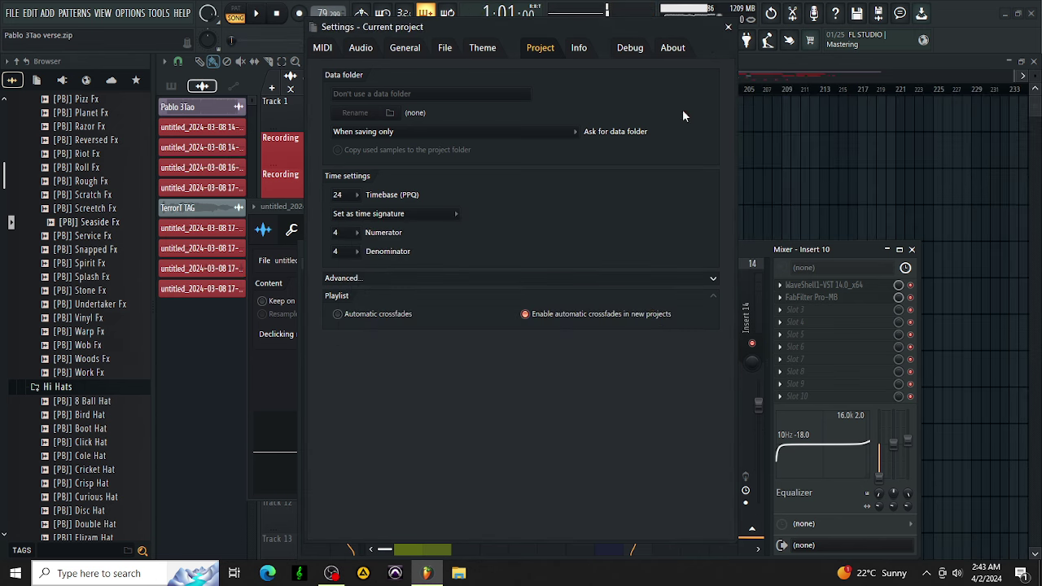
pyautogui.click(727, 29)
pyautogui.press('space')
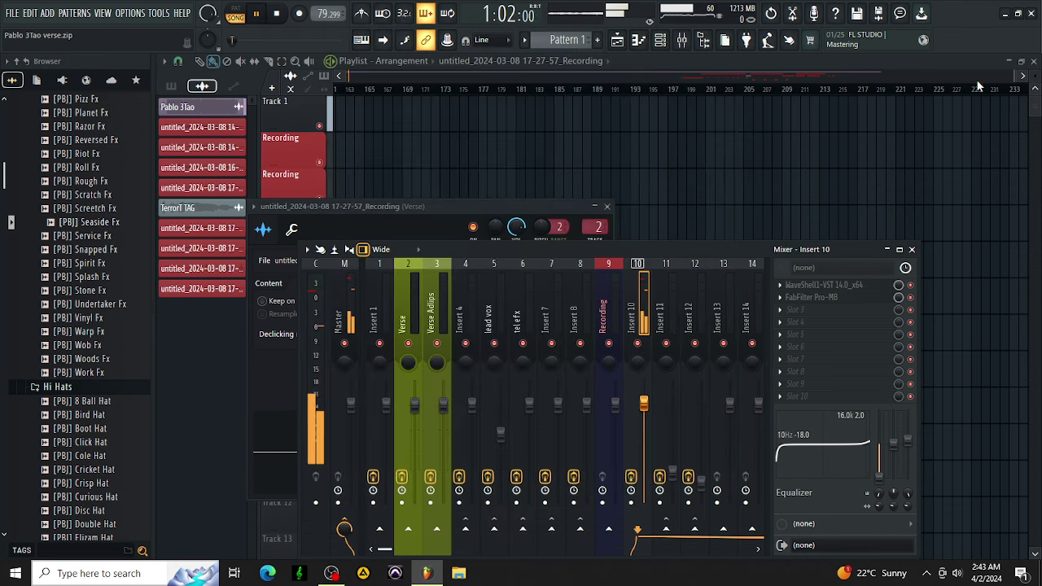
# Zoom the playlist to the vocal recordings from bar 41 onward and bring the mixer back up
pyautogui.click(1016, 79)
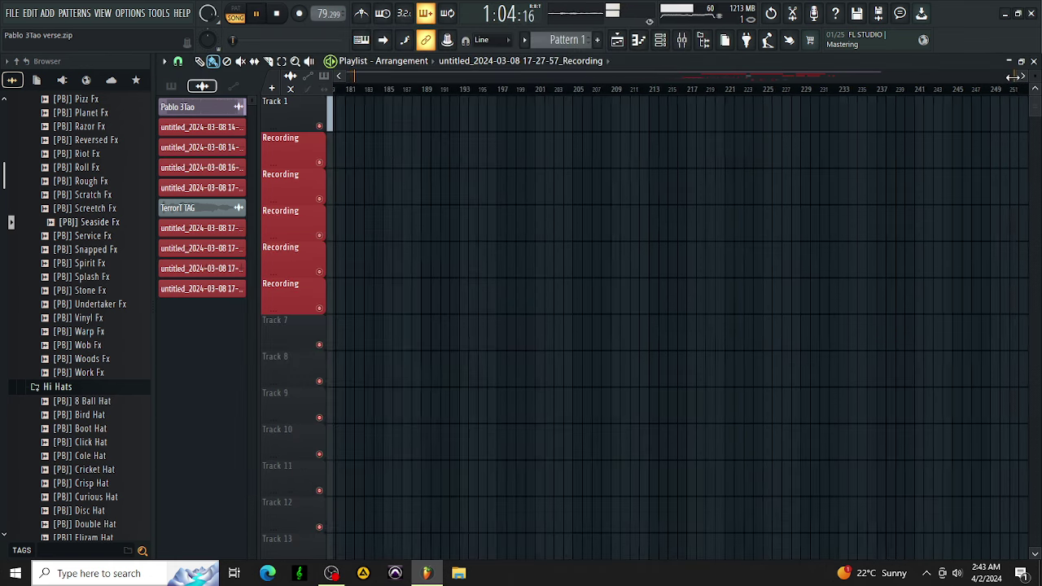
pyautogui.scroll(-3, 439, 136)
pyautogui.scroll(2, 480, 76)
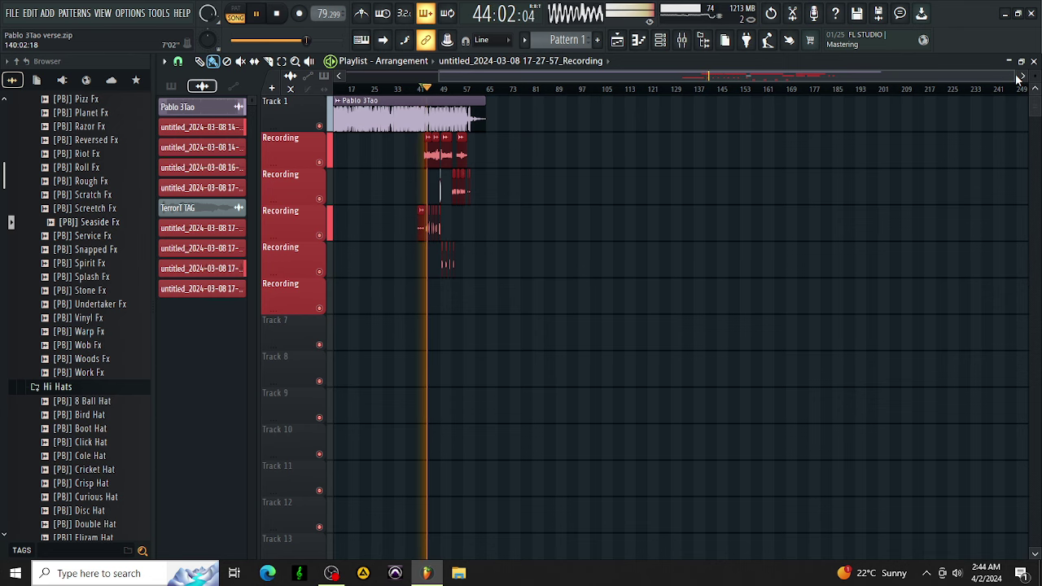
pyautogui.moveTo(1013, 73); pyautogui.dragTo(684, 97)
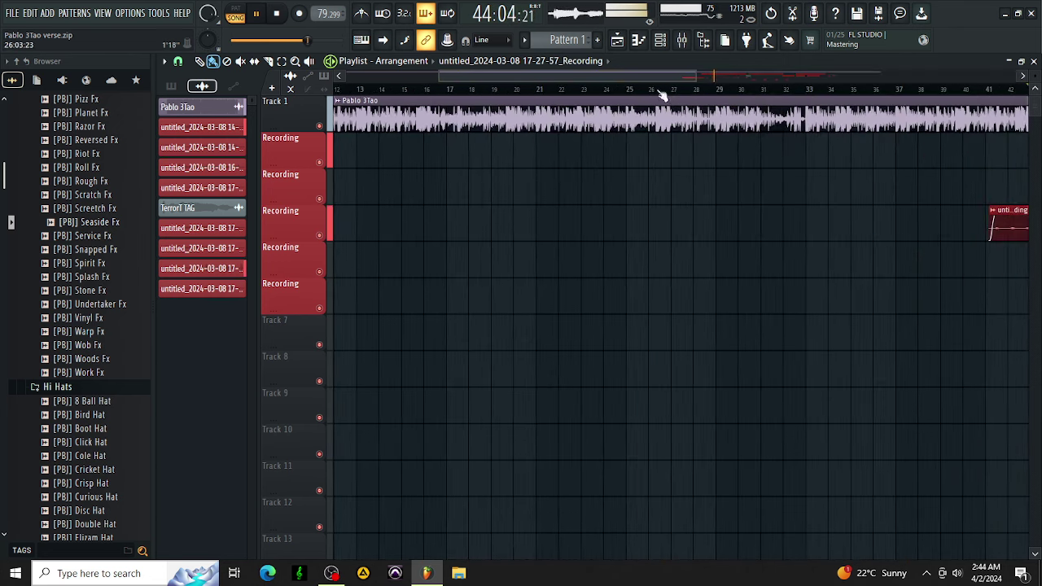
pyautogui.moveTo(602, 77); pyautogui.dragTo(826, 94)
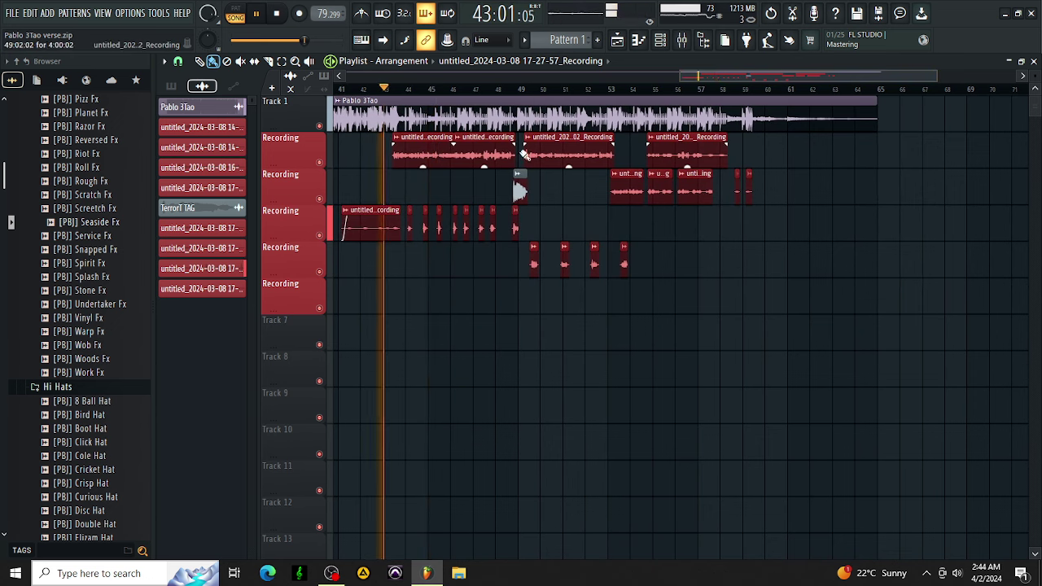
pyautogui.click(681, 40)
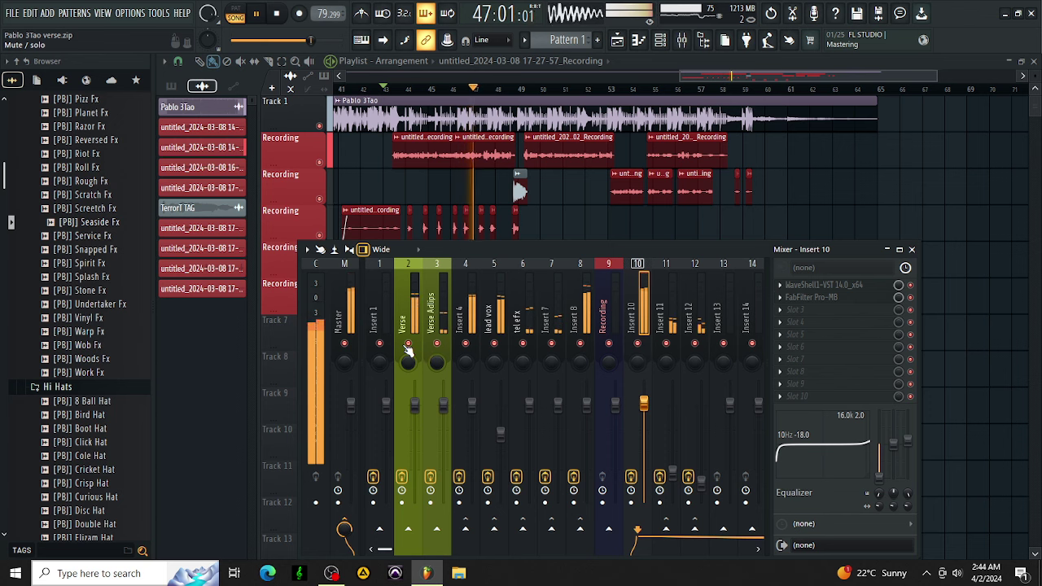
# Reset the low band of Insert 10's equalizer and load the Default mixer track state on that track
pyautogui.rightClick(887, 471)
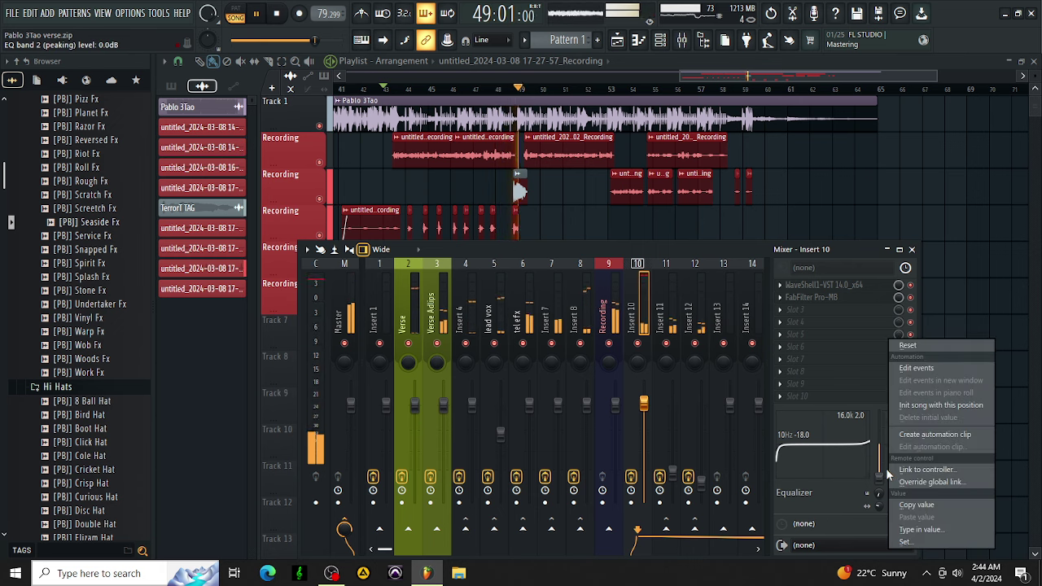
pyautogui.click(882, 456)
pyautogui.rightClick(879, 449)
pyautogui.click(894, 346)
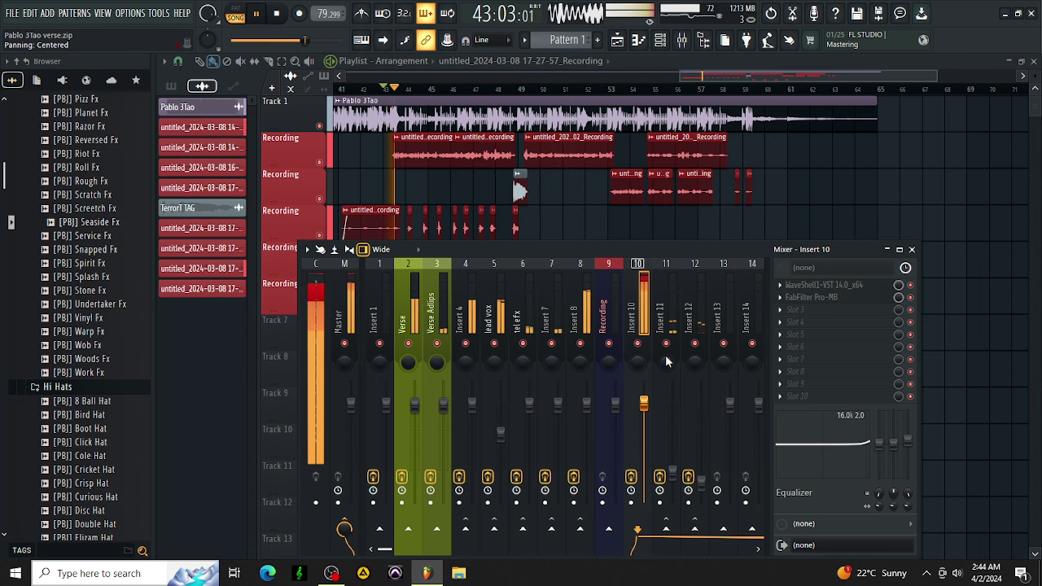
pyautogui.rightClick(637, 310)
pyautogui.moveTo(692, 253)
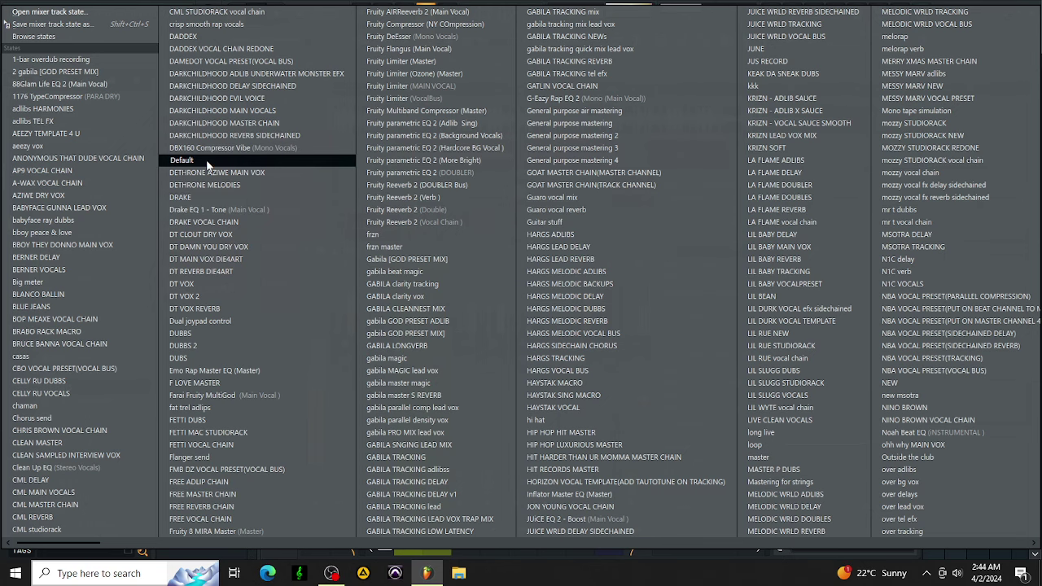
pyautogui.click(207, 163)
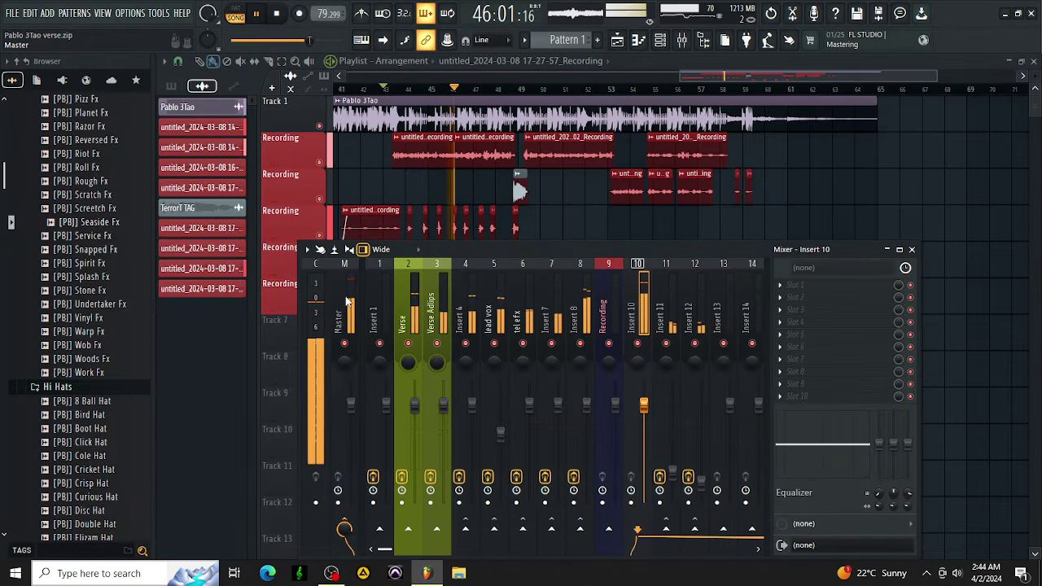
# Load the "gabila master magic" mixer track state on the Master track
pyautogui.rightClick(346, 301)
pyautogui.moveTo(374, 249)
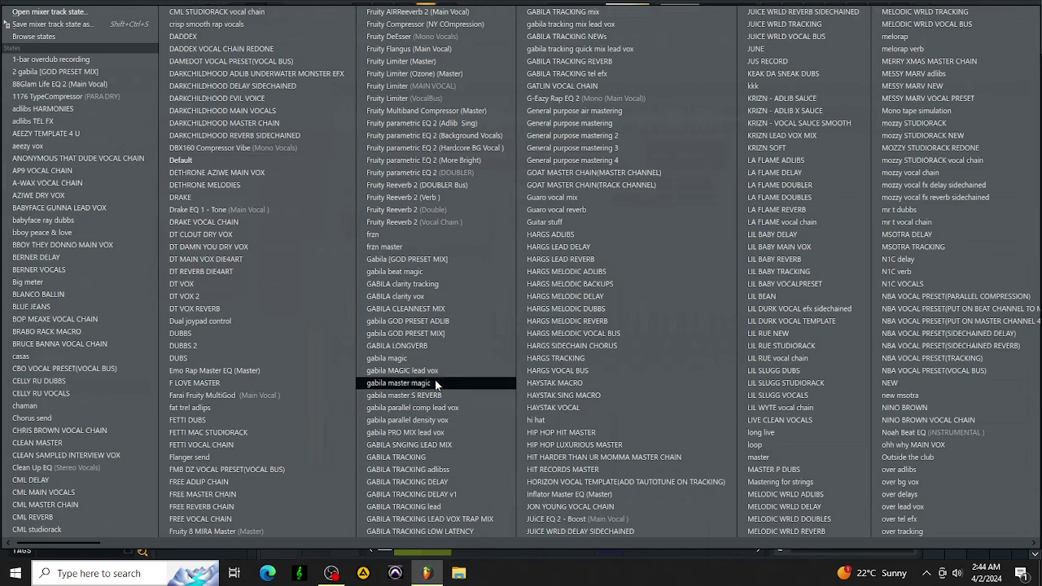
pyautogui.click(424, 381)
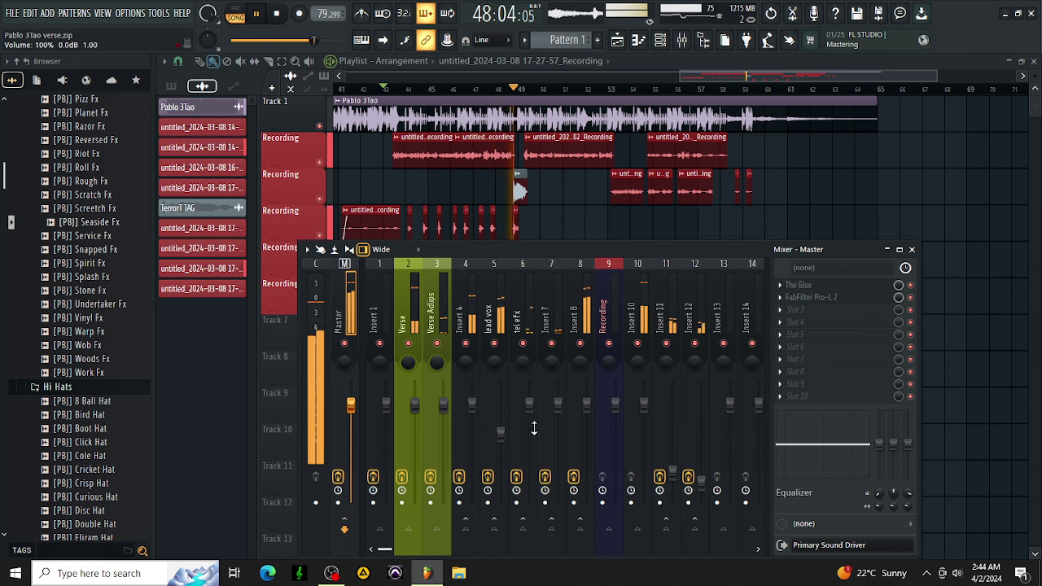
# Load the "GABILA TRACKING DELAY v1" state on mixer Insert 13 and route a send from the Recording track to it
pyautogui.click(609, 410)
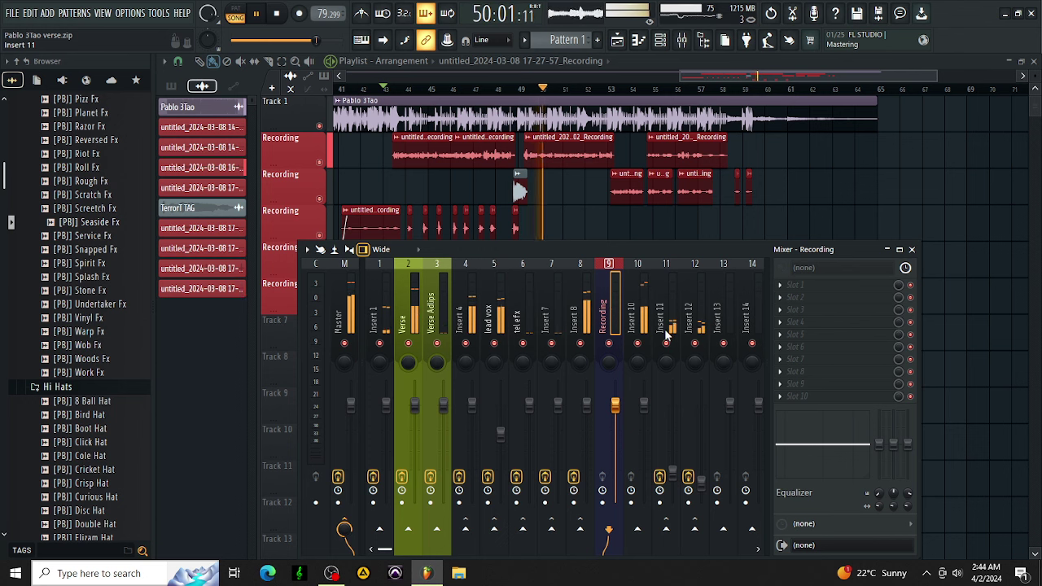
pyautogui.click(722, 318)
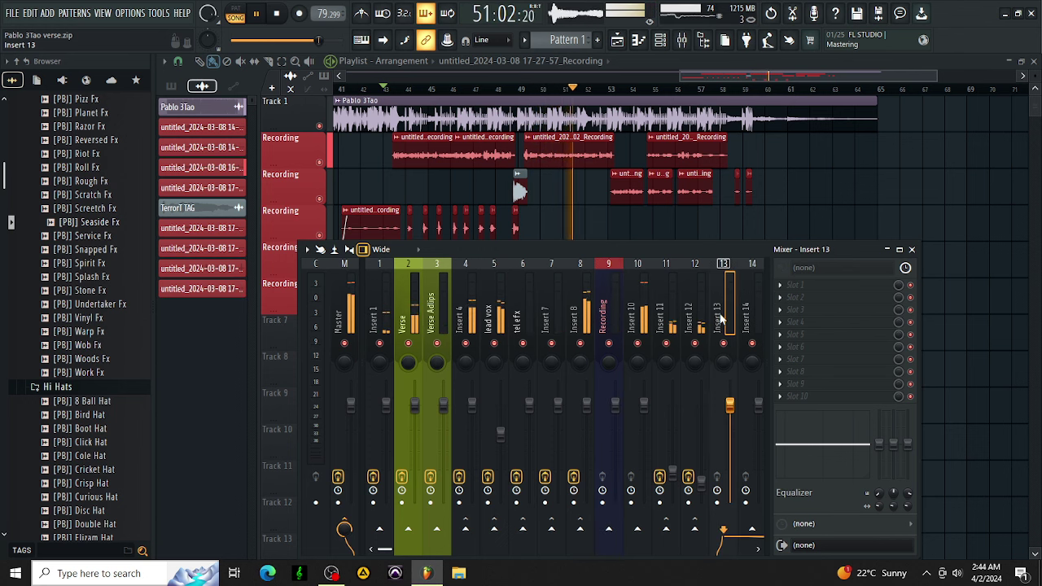
pyautogui.rightClick(719, 318)
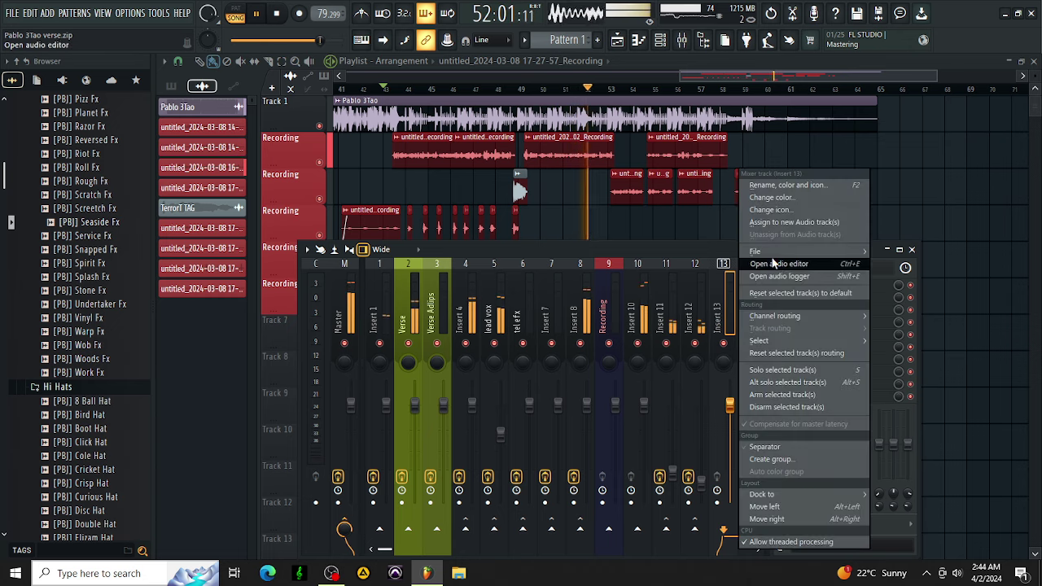
pyautogui.moveTo(781, 263)
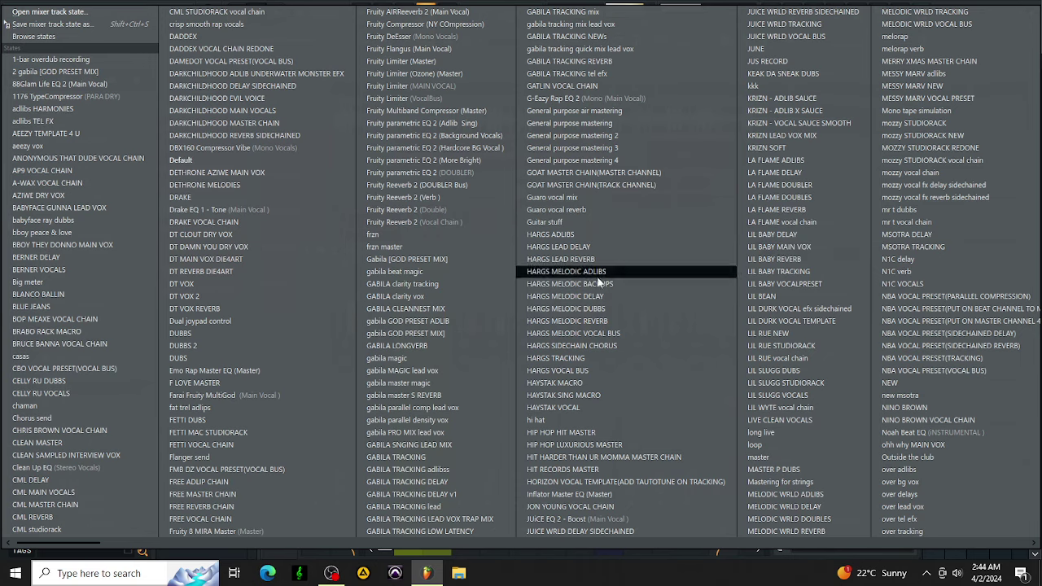
pyautogui.click(458, 494)
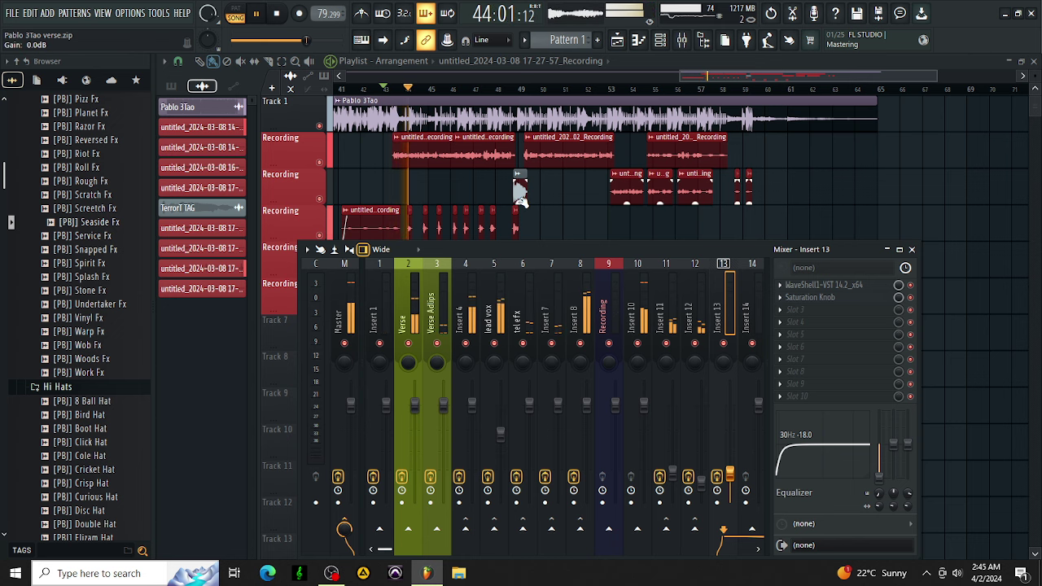
pyautogui.click(611, 293)
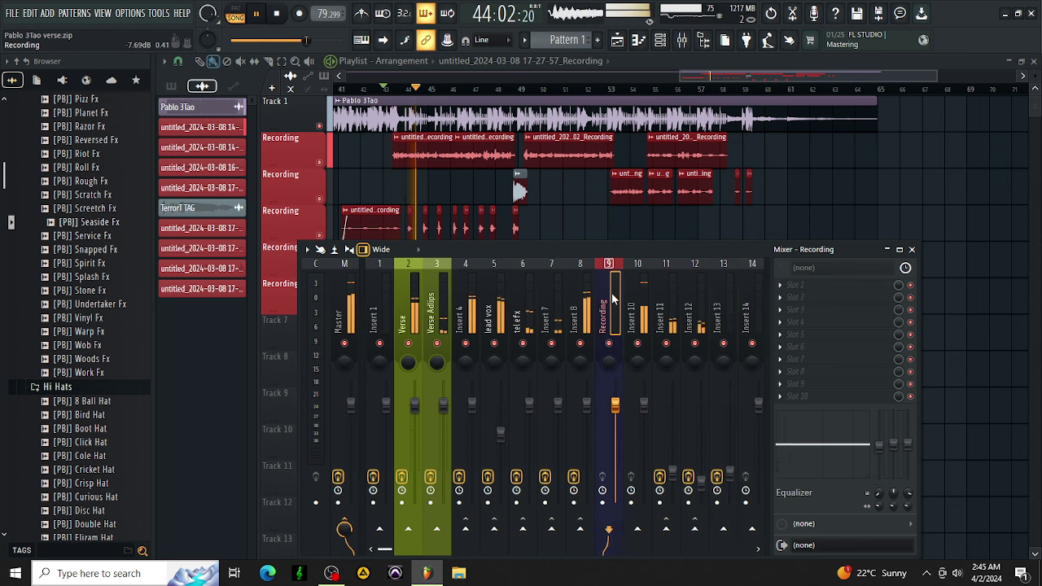
pyautogui.click(722, 529)
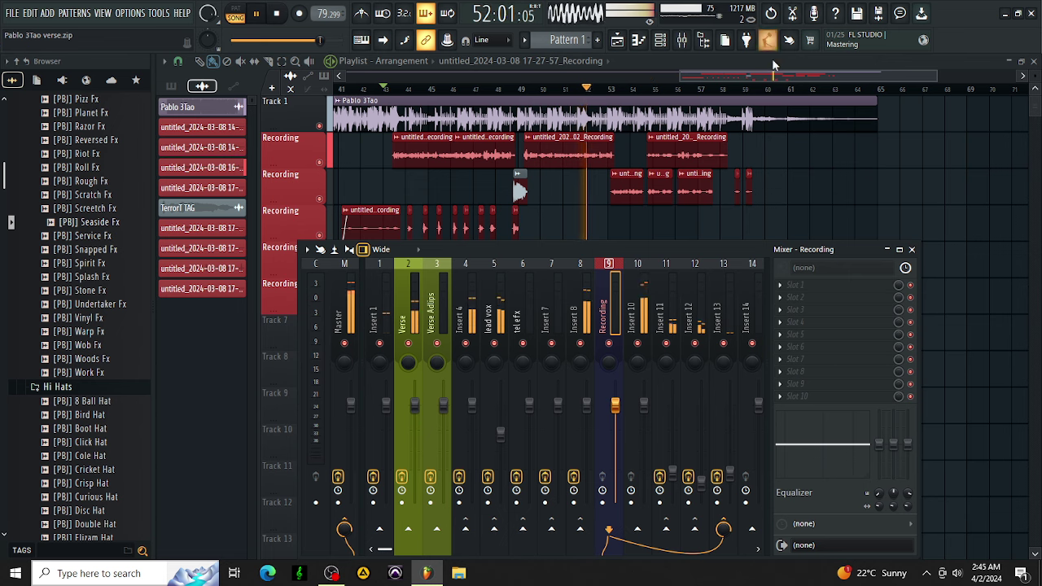
# Set the empty Recording playlist track above Track 7 as an audio track on Insert 13, and move the four short clips from the track above onto it
pyautogui.press('F9')
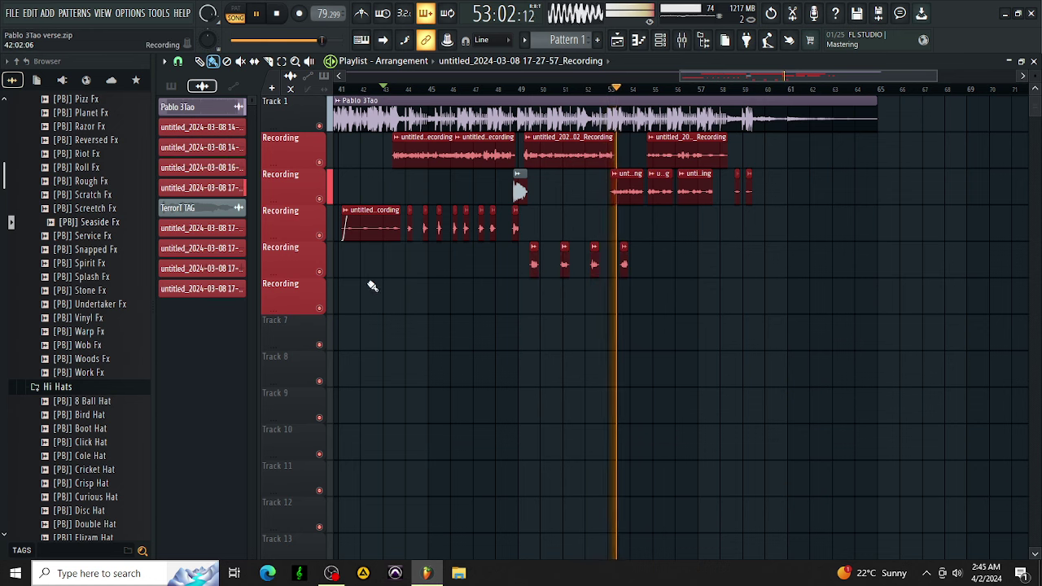
pyautogui.rightClick(301, 301)
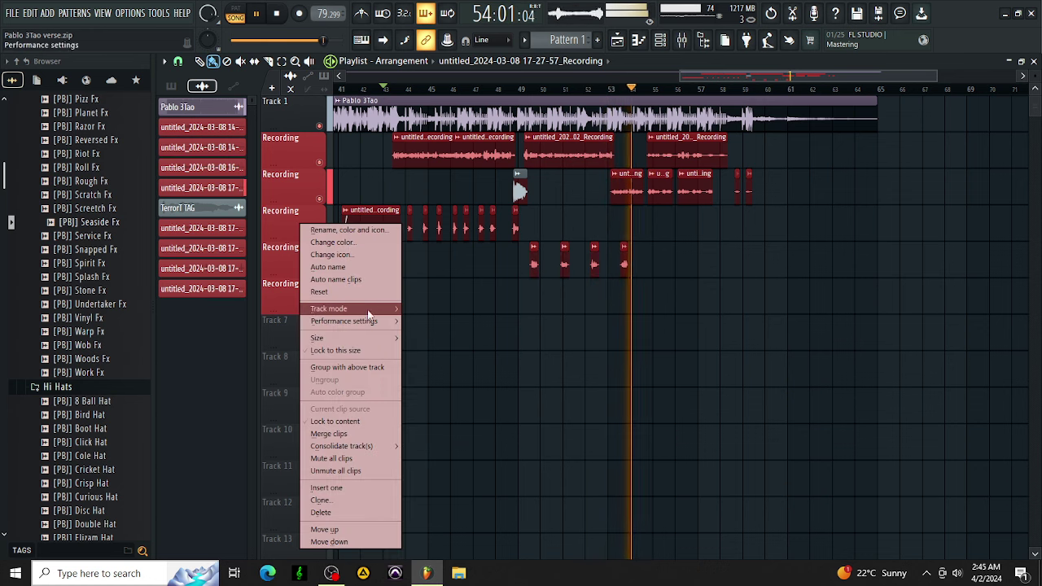
pyautogui.click(682, 39)
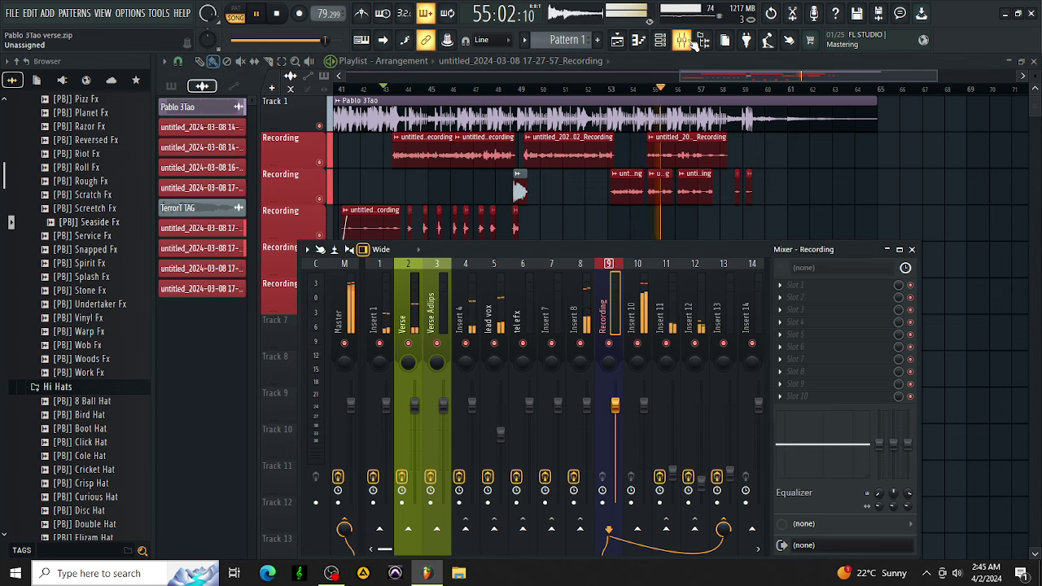
pyautogui.click(689, 43)
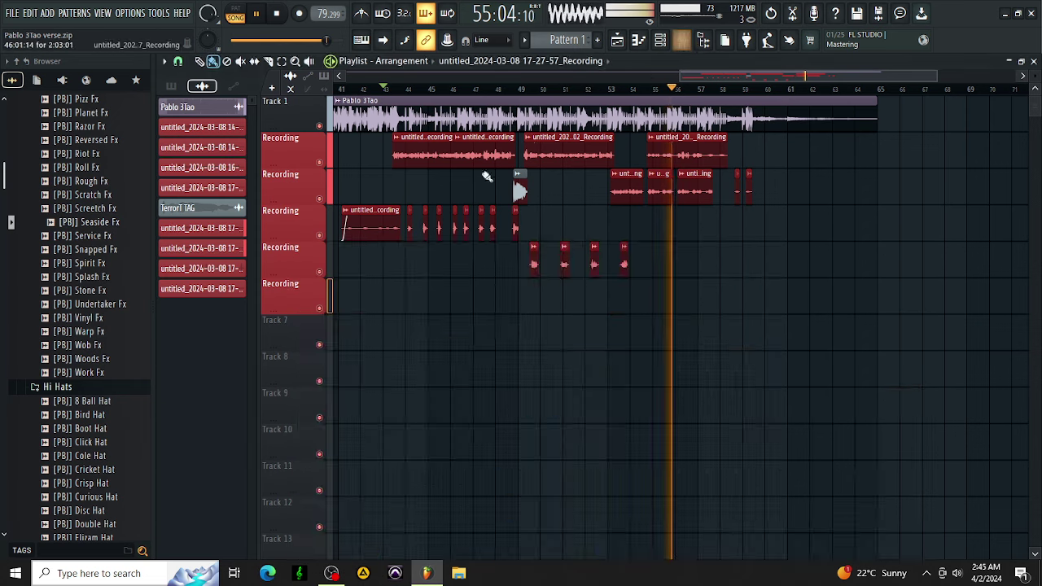
pyautogui.rightClick(306, 286)
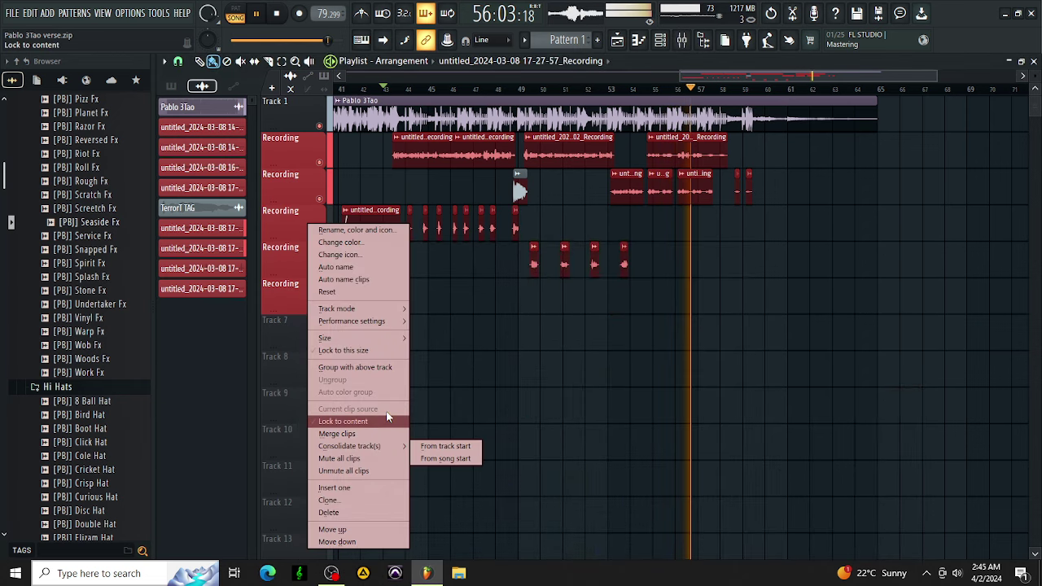
pyautogui.moveTo(391, 313)
pyautogui.moveTo(440, 321)
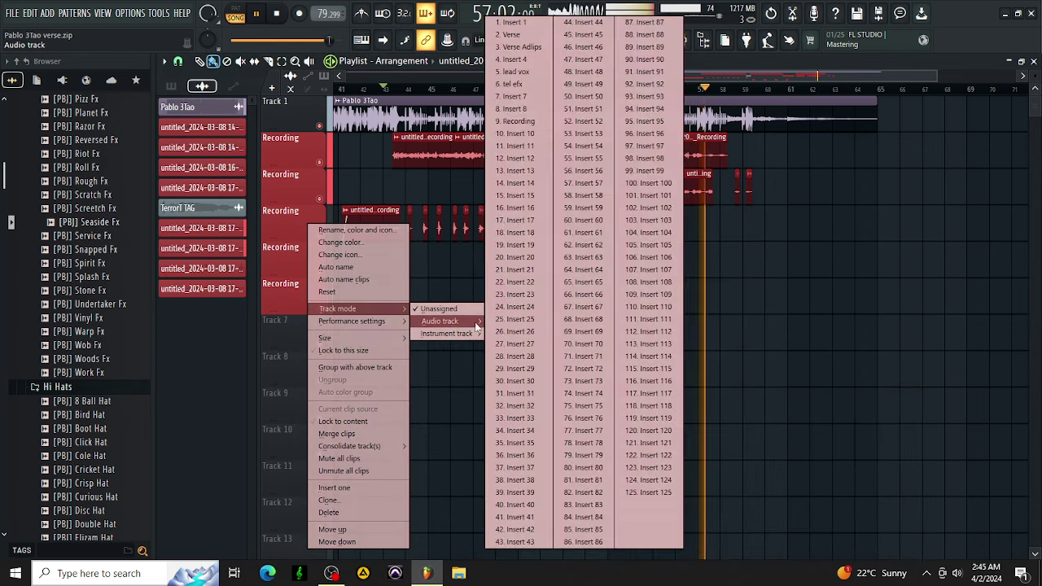
pyautogui.click(519, 169)
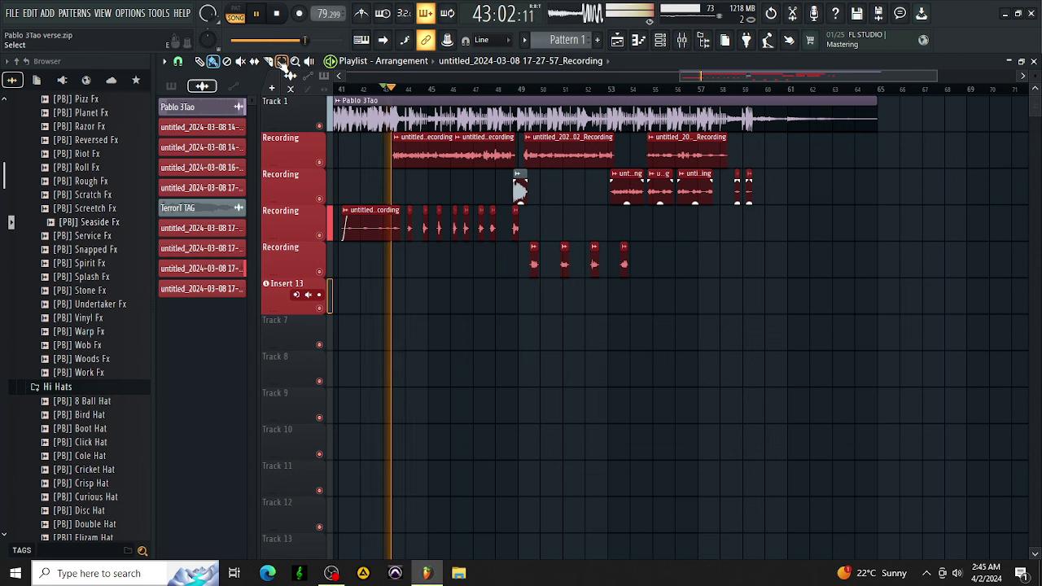
pyautogui.moveTo(687, 248); pyautogui.dragTo(492, 294)
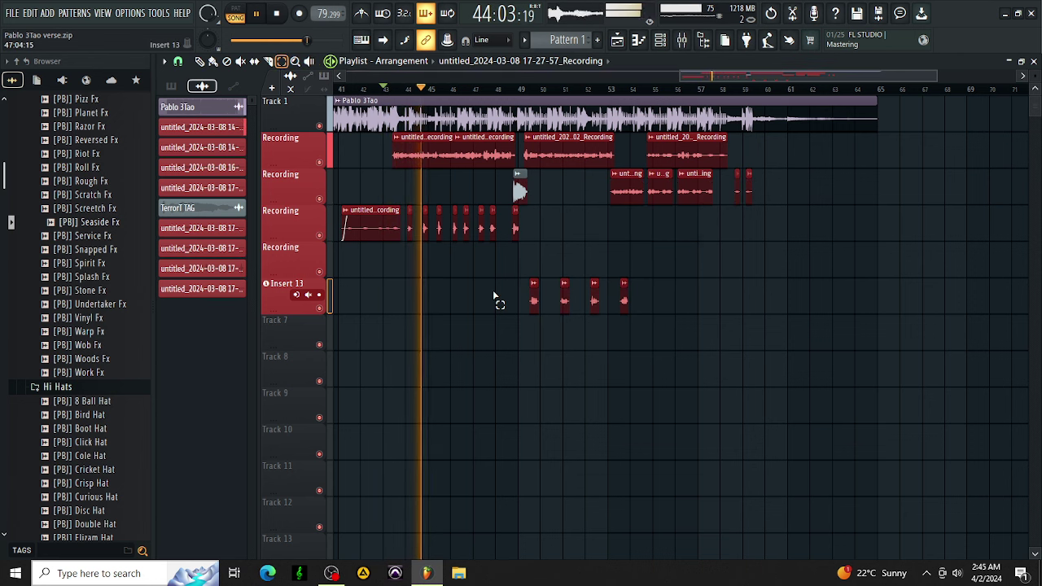
pyautogui.click(200, 62)
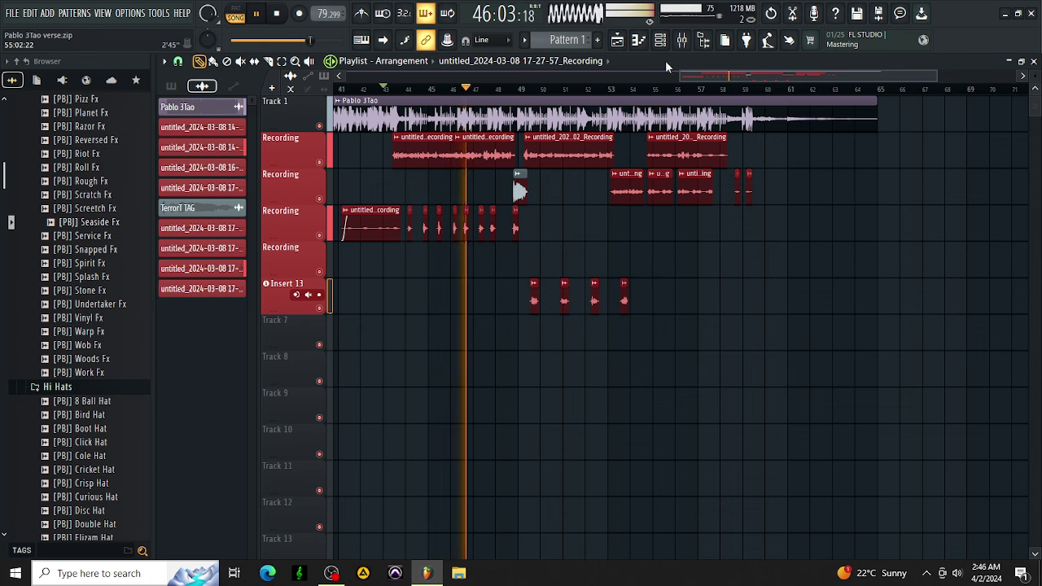
# Raise the fader of Insert 13, the delay track, slightly in the mixer
pyautogui.click(681, 40)
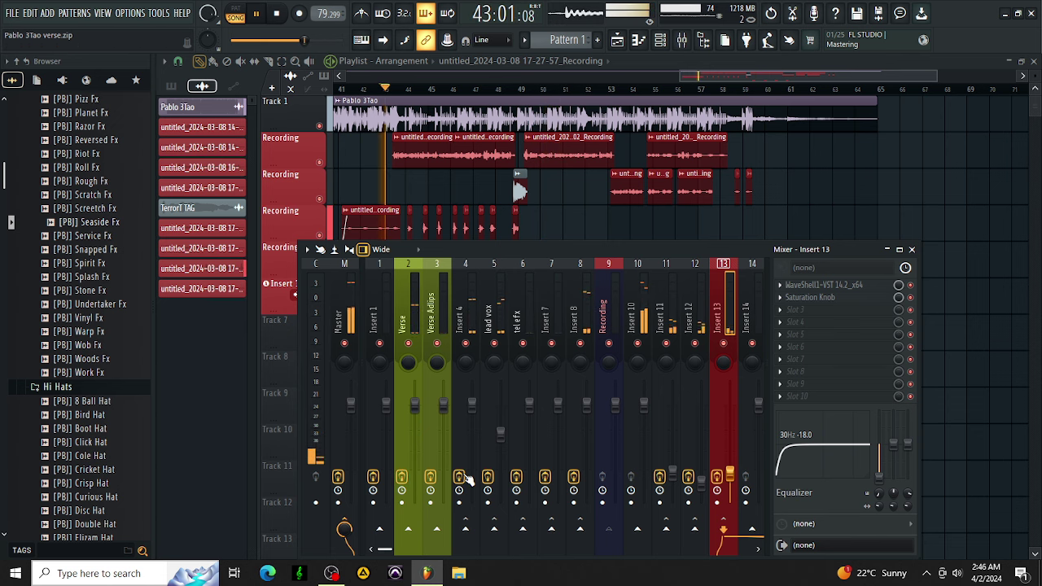
pyautogui.click(911, 249)
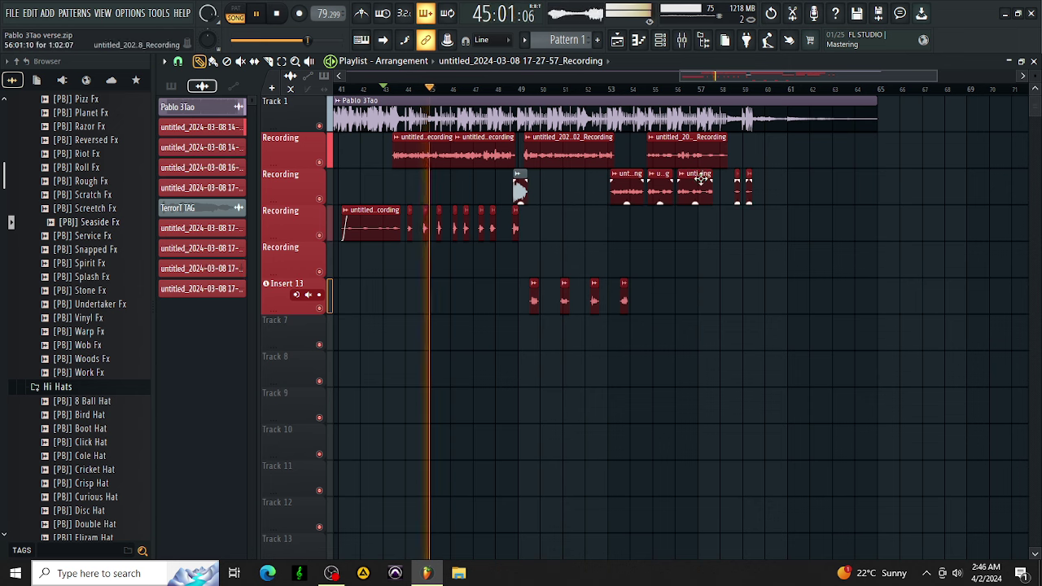
pyautogui.click(682, 41)
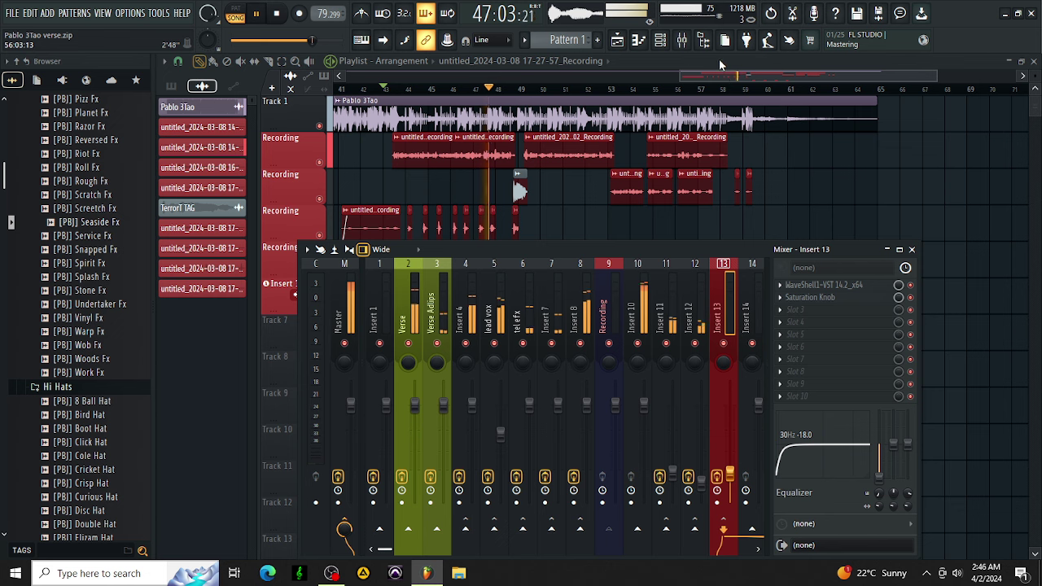
pyautogui.moveTo(729, 474); pyautogui.dragTo(730, 452)
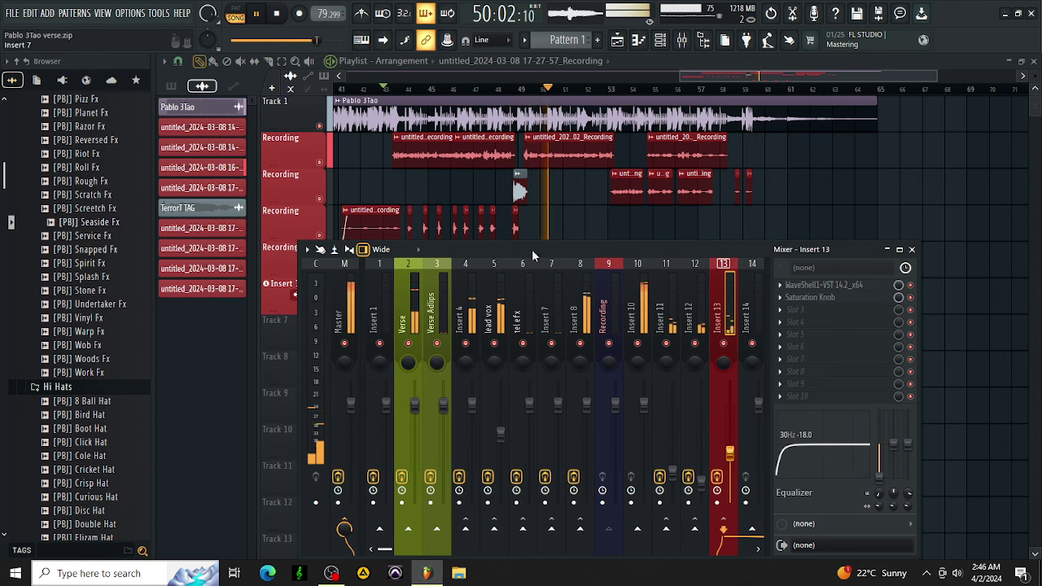
# Open the TerrorT TAG clip's channel settings, restart playback and check its track in the mixer, closing both windows
pyautogui.doubleClick(520, 192)
pyautogui.press('space')
pyautogui.press('space')
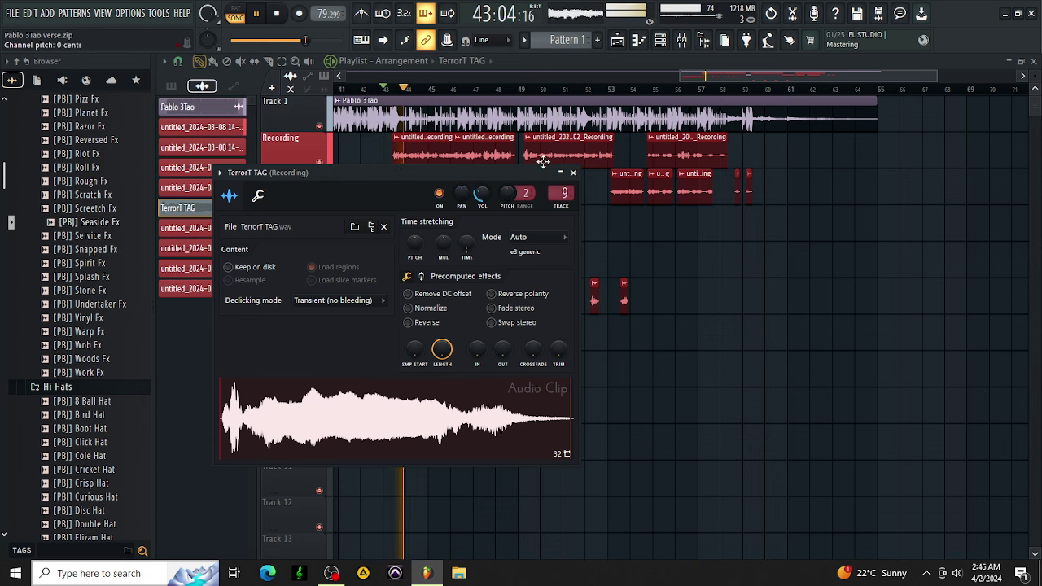
pyautogui.press('F9')
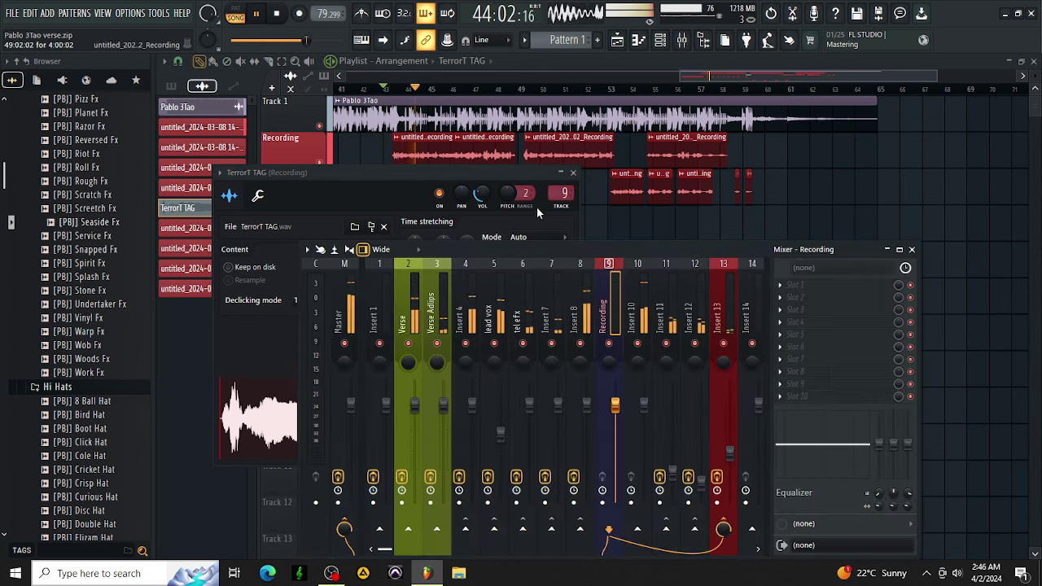
pyautogui.click(573, 172)
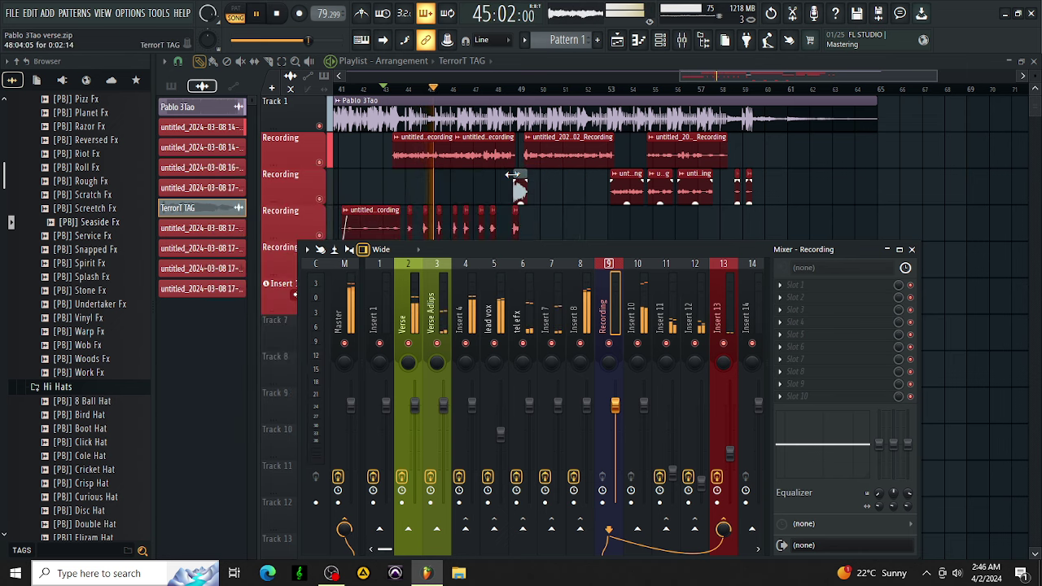
pyautogui.press('F9')
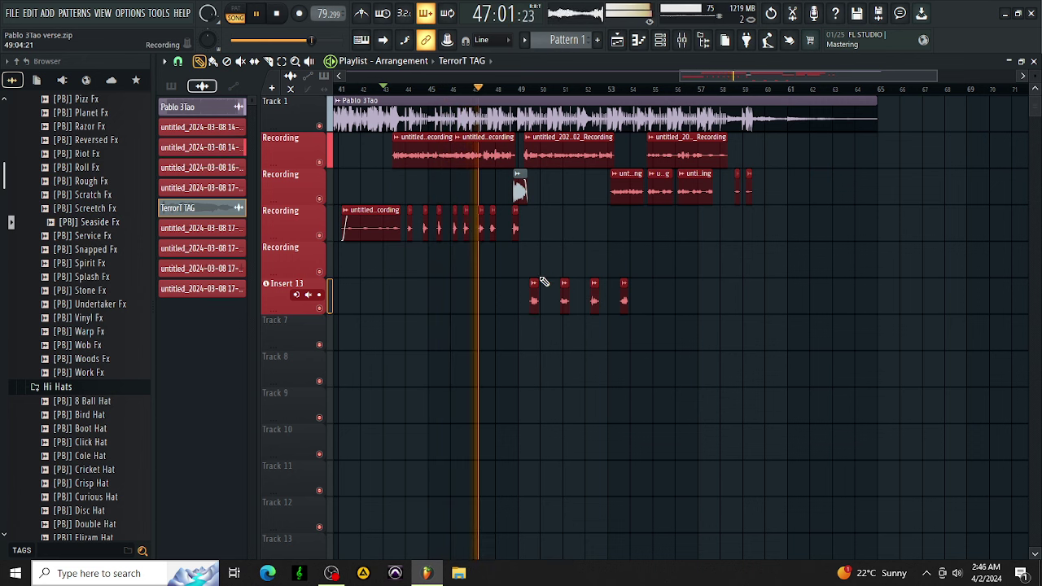
# Raise the amount of the Saturation Knob on the Verse Adlips mixer track slightly and close the plugin
pyautogui.click(681, 38)
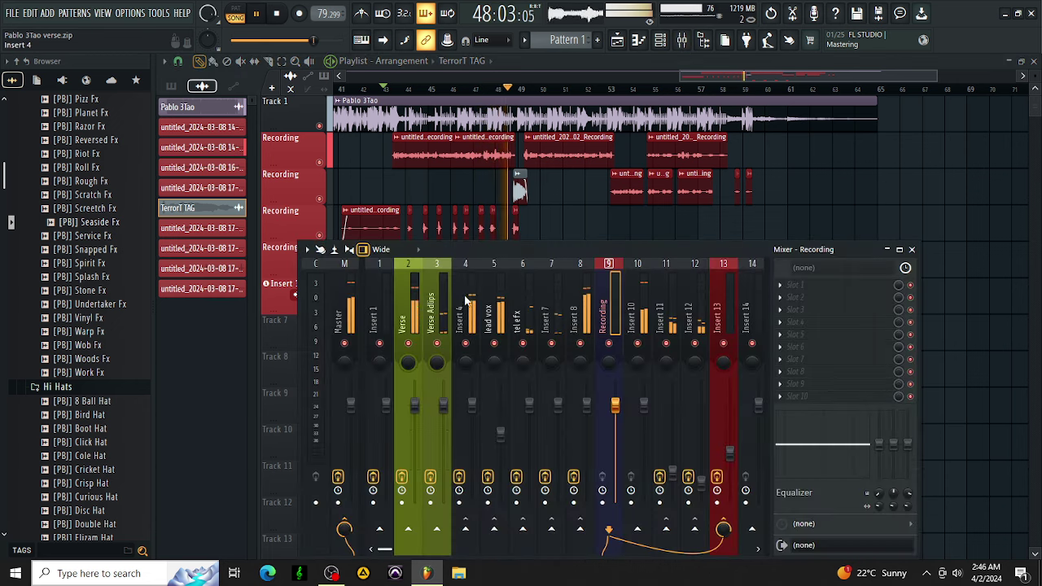
pyautogui.click(436, 289)
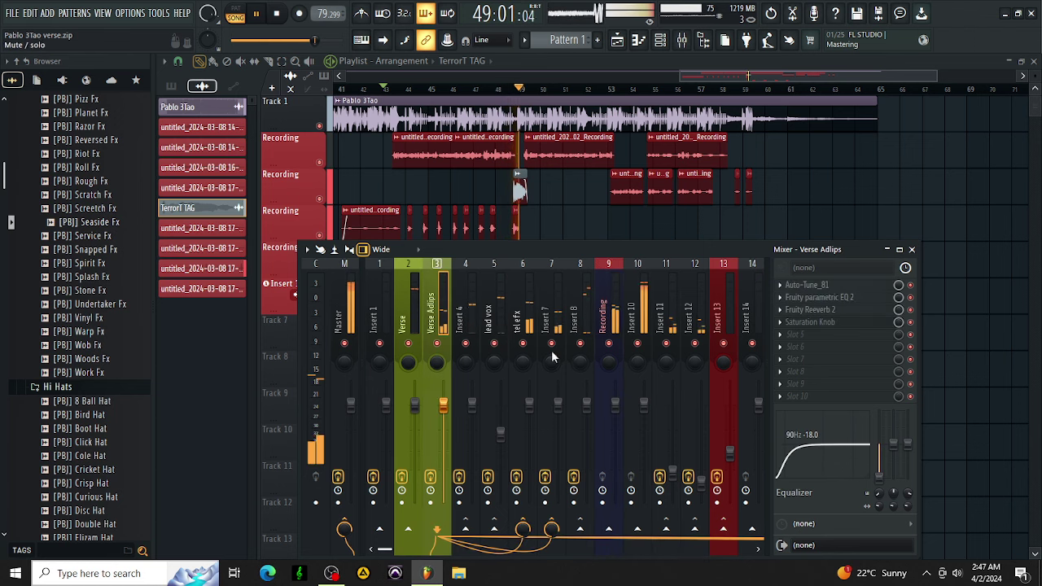
pyautogui.click(809, 321)
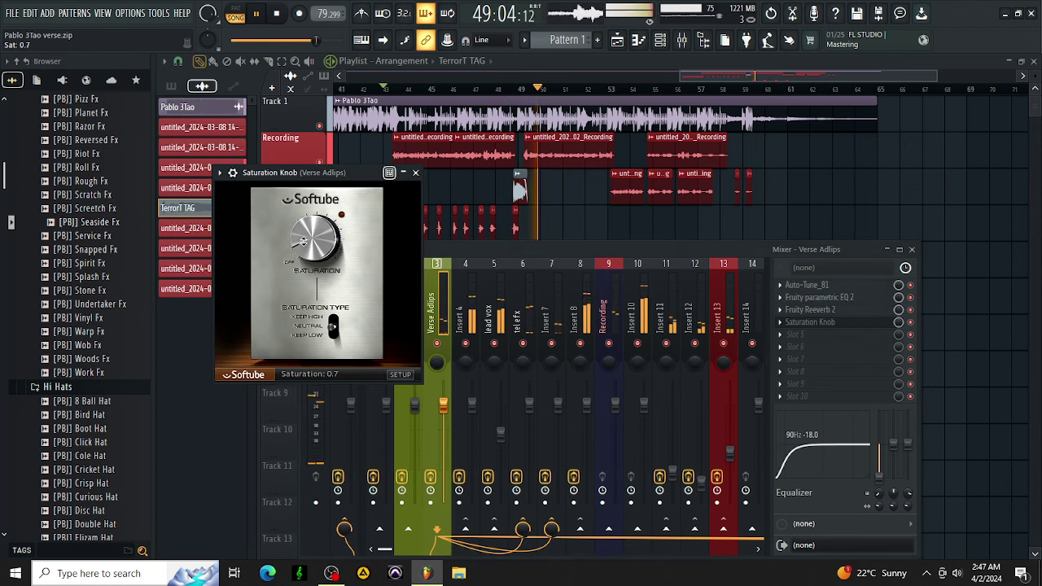
pyautogui.moveTo(303, 239); pyautogui.dragTo(304, 233)
pyautogui.click(415, 173)
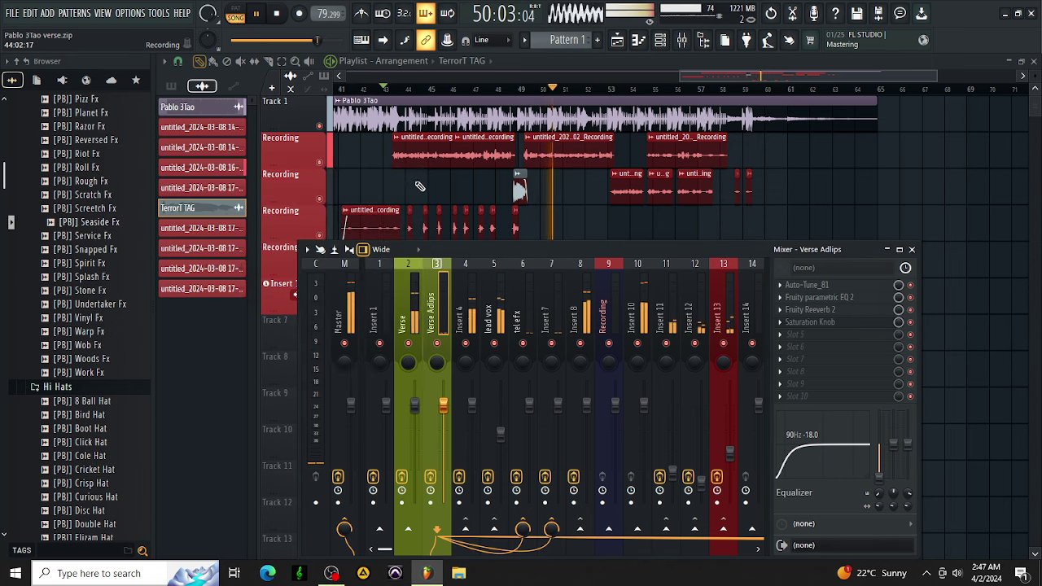
# Check the FabFilter Pro-Q 3 curve and the Saturation Knob setting on the tel efx mixer track
pyautogui.click(560, 308)
pyautogui.click(516, 318)
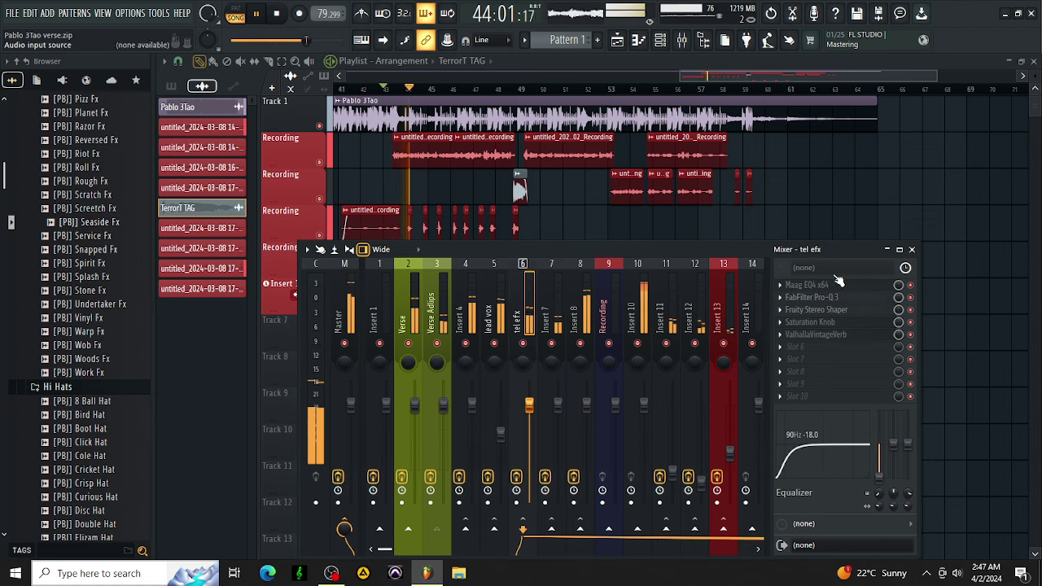
pyautogui.click(811, 297)
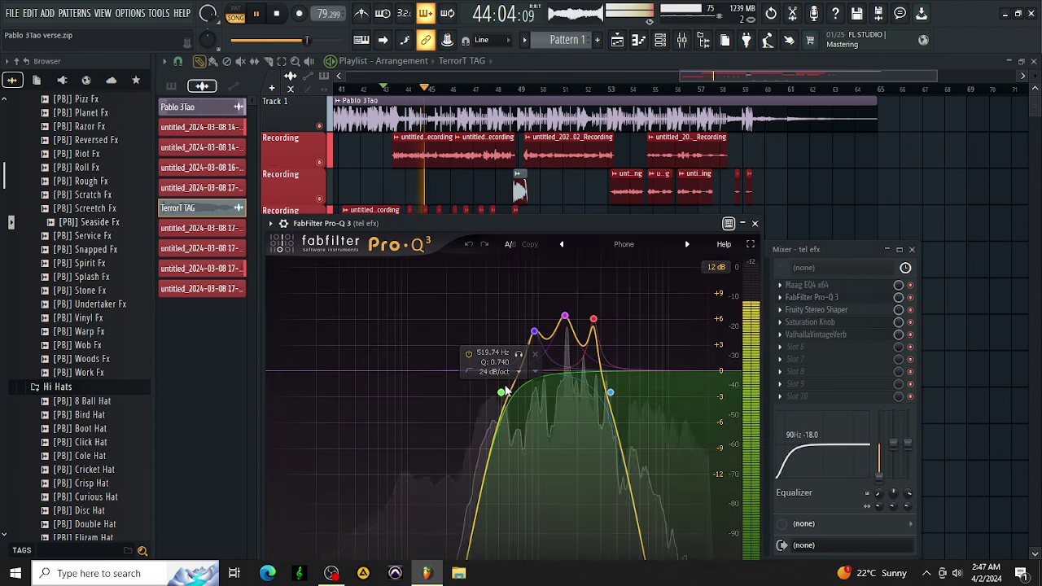
pyautogui.click(753, 223)
pyautogui.click(823, 325)
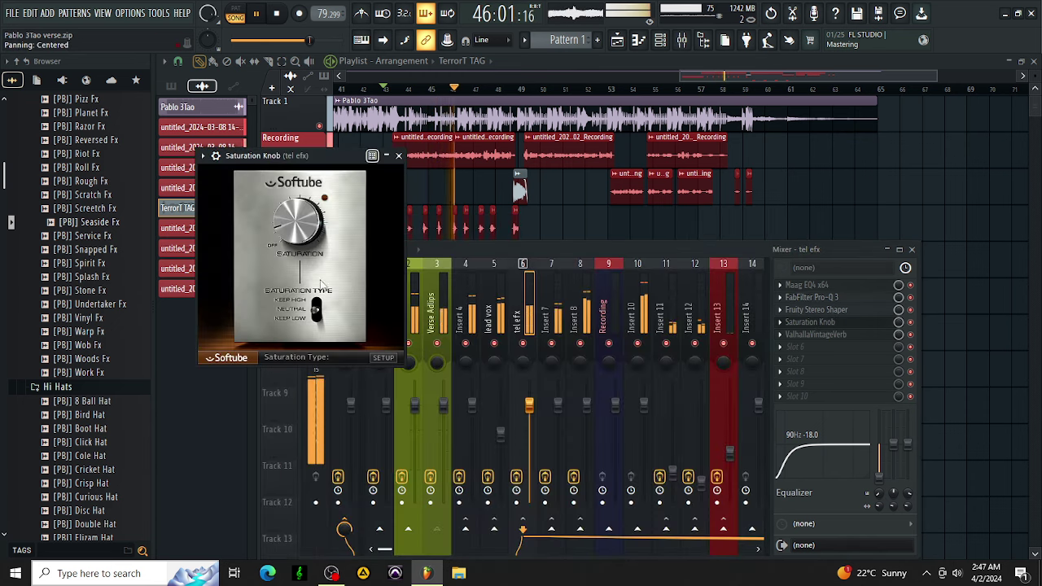
pyautogui.click(398, 155)
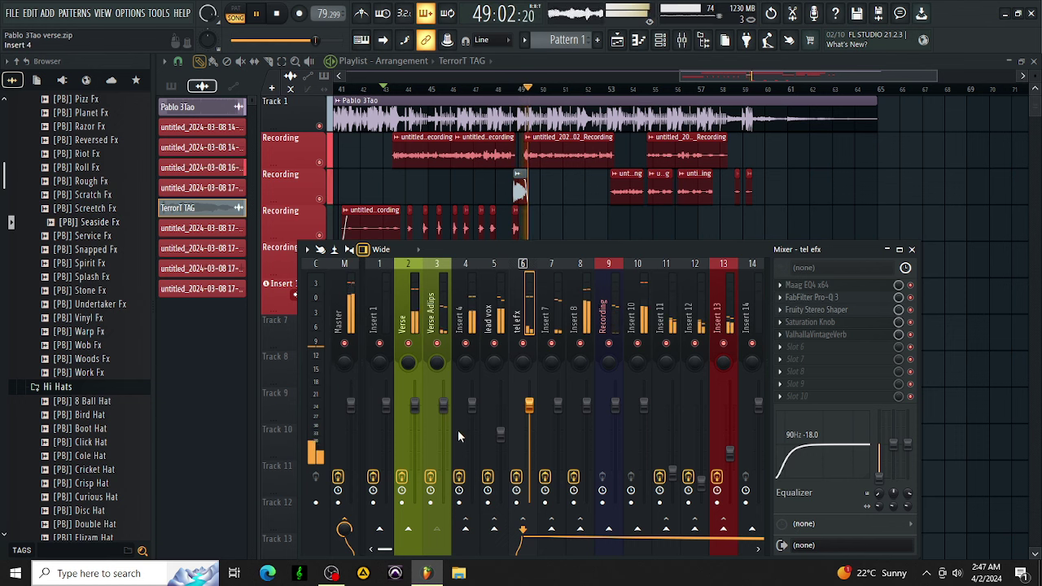
# Bypass the effects on the Master and all processed mixer tracks, and audition the unprocessed vocals with Insert 10 muted
pyautogui.press('space')
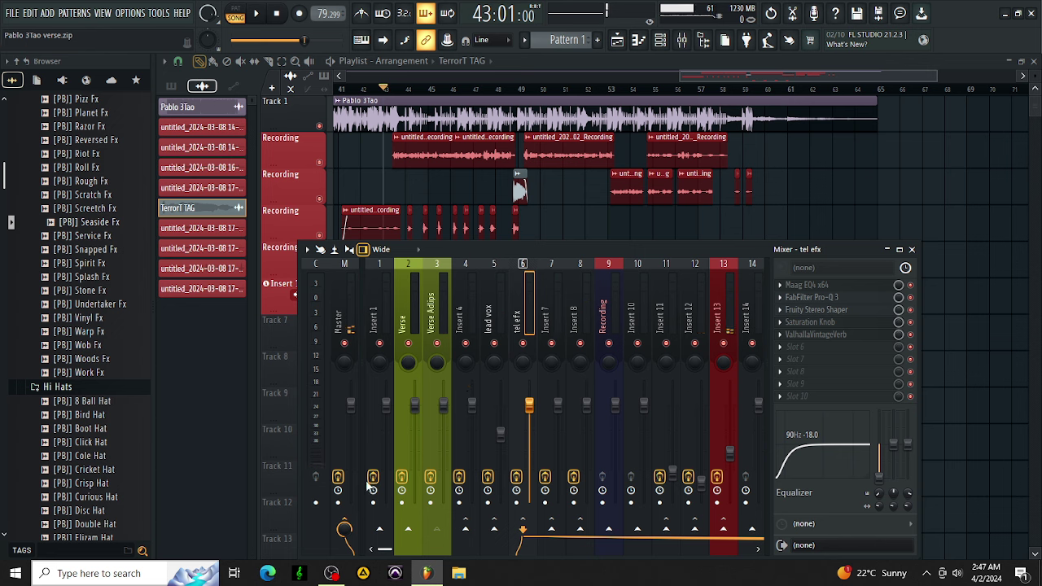
pyautogui.click(402, 479)
pyautogui.click(432, 477)
pyautogui.click(459, 477)
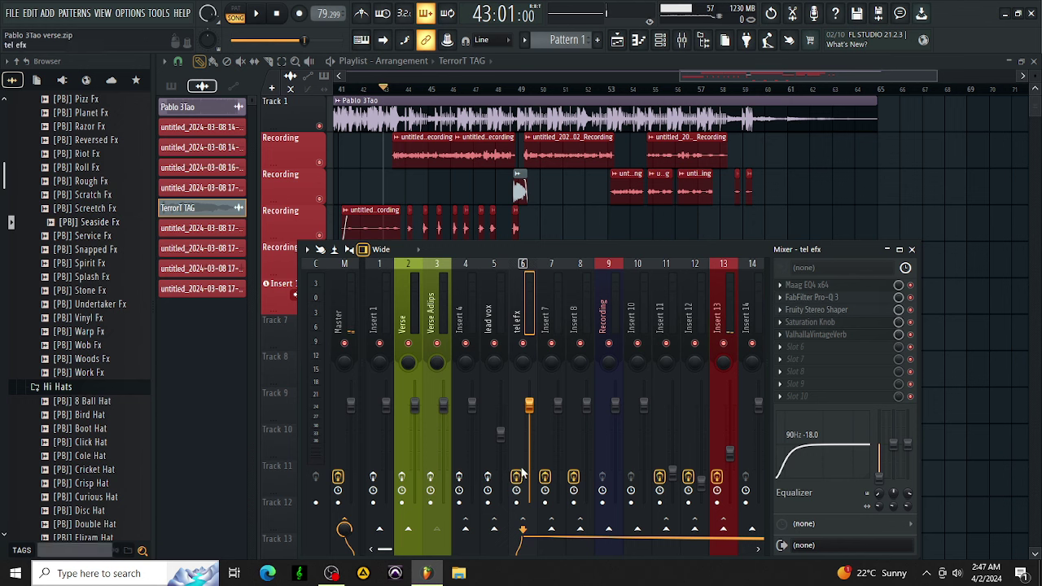
pyautogui.click(545, 478)
pyautogui.click(574, 478)
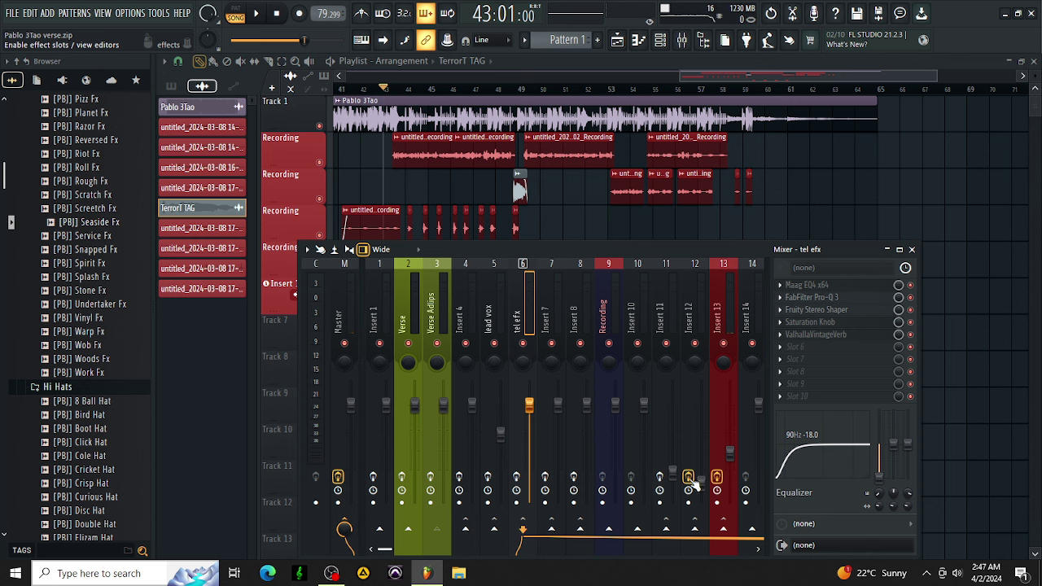
pyautogui.click(687, 478)
pyautogui.click(716, 478)
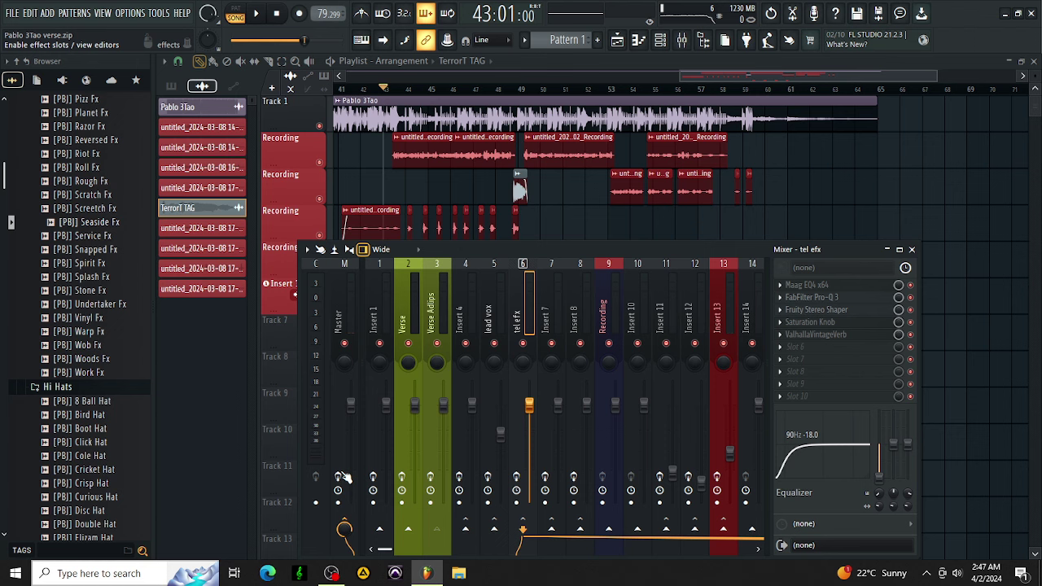
pyautogui.press('space')
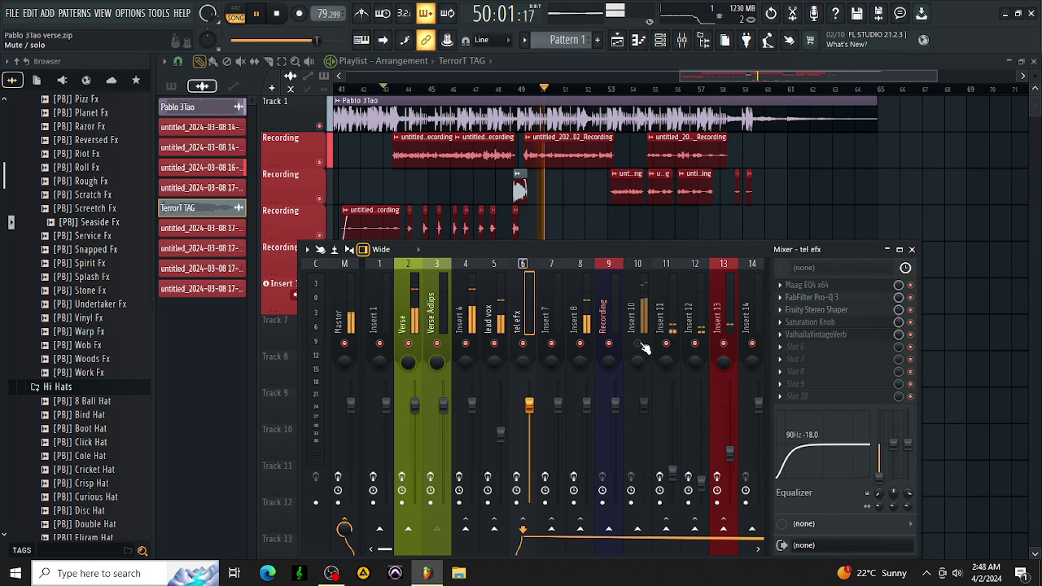
pyautogui.press('space')
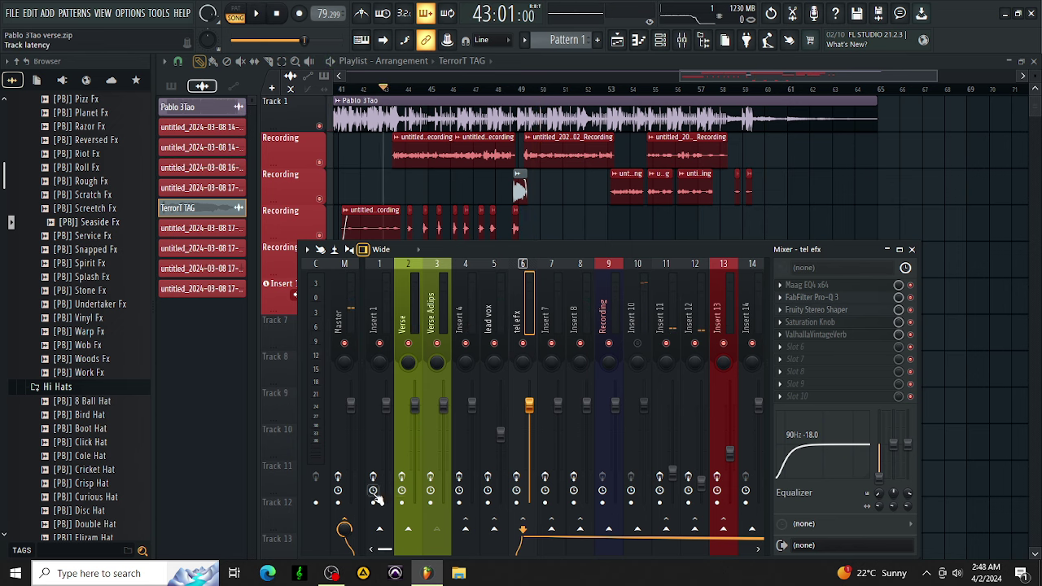
# Re-enable the effects on the vocal and send tracks from Insert 1 to Insert 13 and restart playback
pyautogui.click(488, 318)
pyautogui.moveTo(337, 477); pyautogui.dragTo(551, 480)
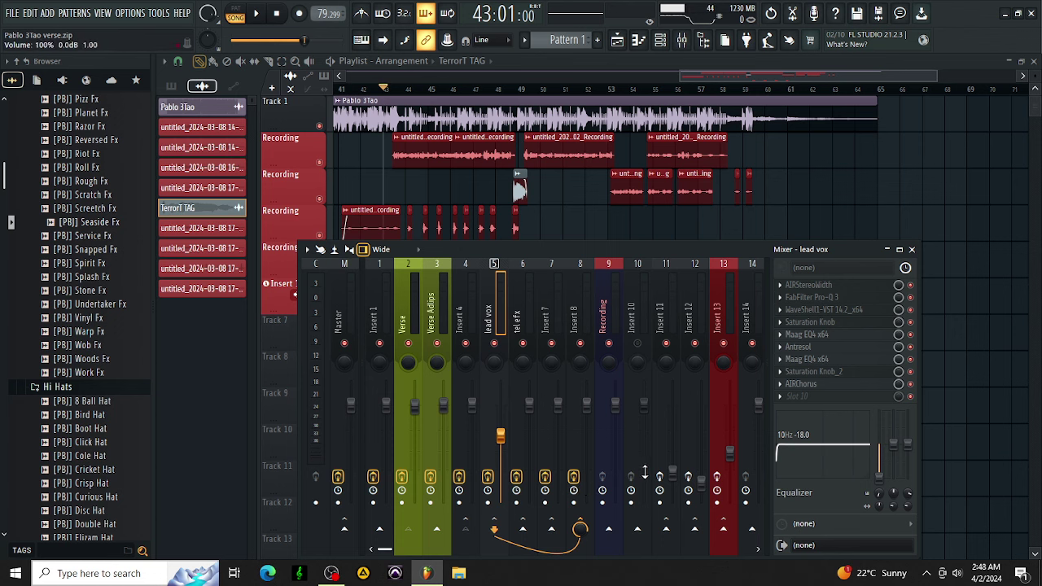
pyautogui.moveTo(644, 472); pyautogui.dragTo(716, 485)
pyautogui.press('space')
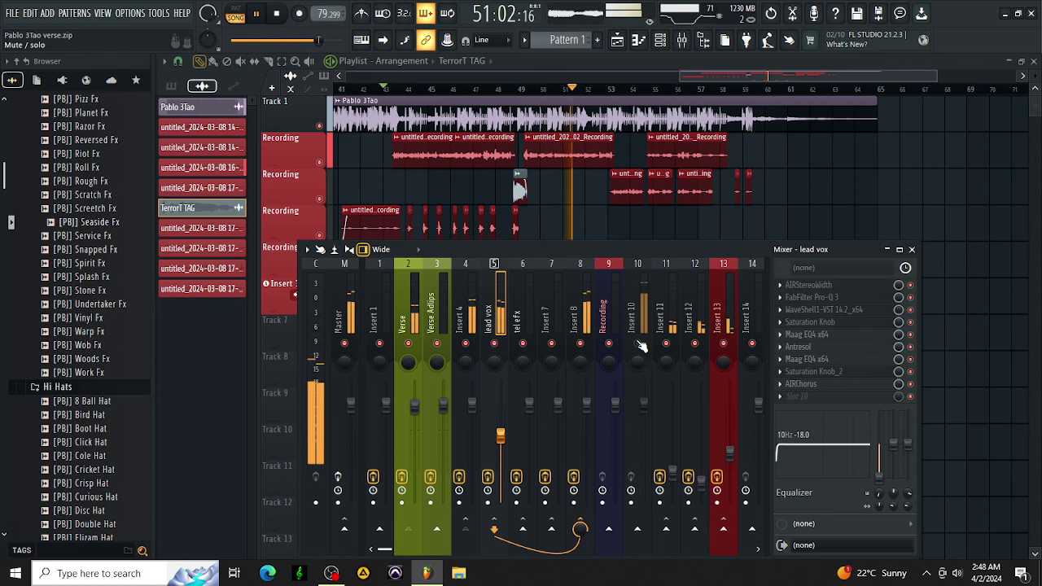
# Audition the processed vocals together with the beat on unmuted Insert 10, restarting playback to compare
pyautogui.press('space')
pyautogui.press('space')
pyautogui.press('space')
pyautogui.press('space')
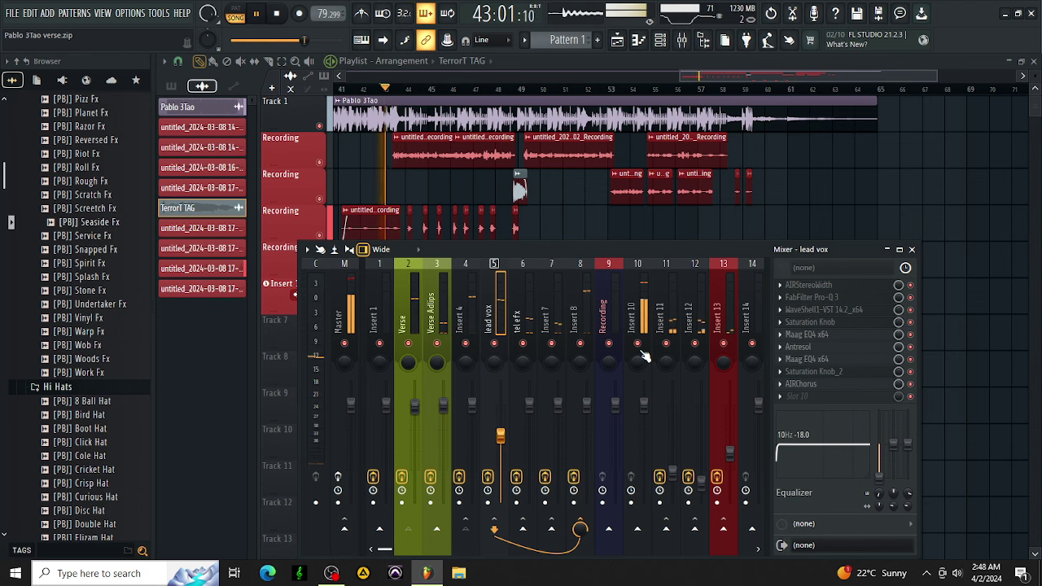
pyautogui.press('space')
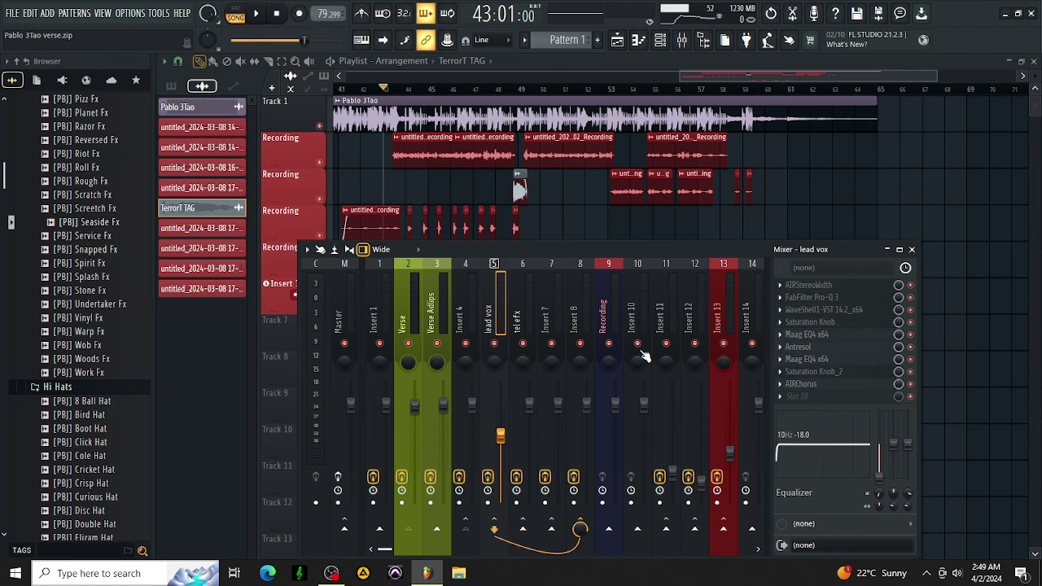
pyautogui.press('space')
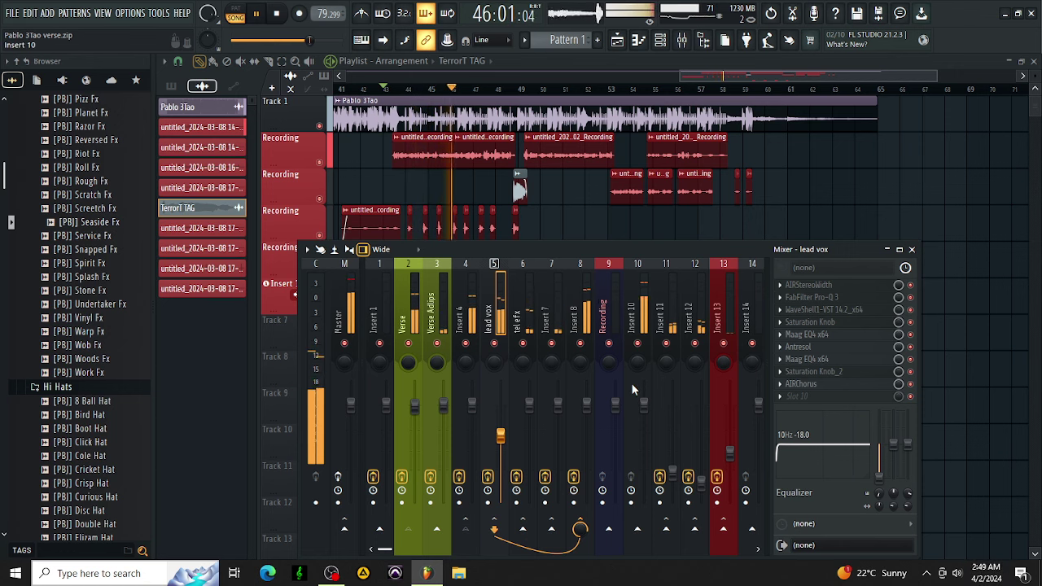
# Set the AIRChorus mix on the lead vox track to 6 % and check the track's StudioRack chain
pyautogui.click(809, 383)
pyautogui.scroll(-1, 477, 344)
pyautogui.scroll(-1, 477, 344)
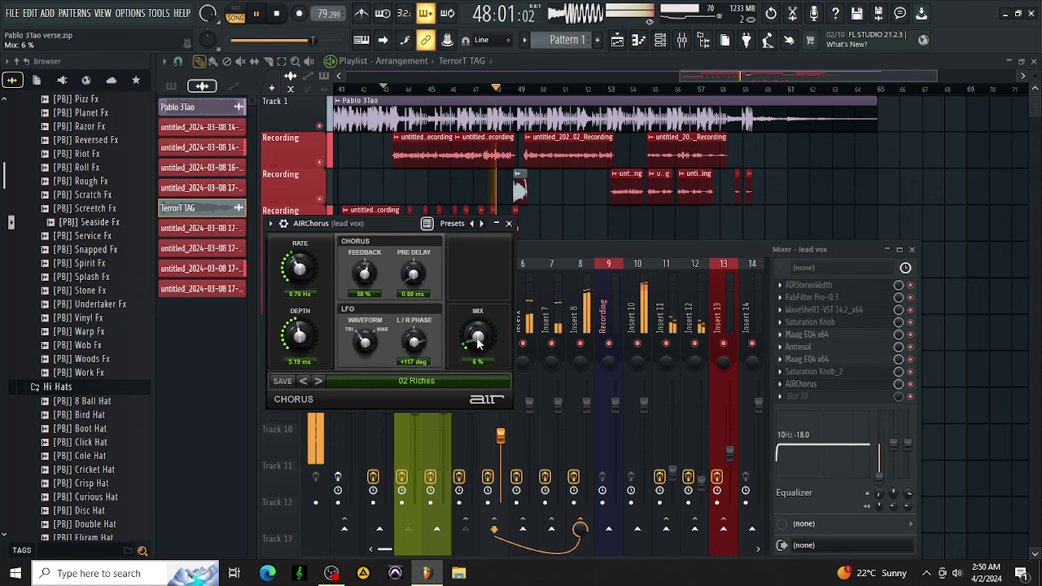
pyautogui.click(508, 223)
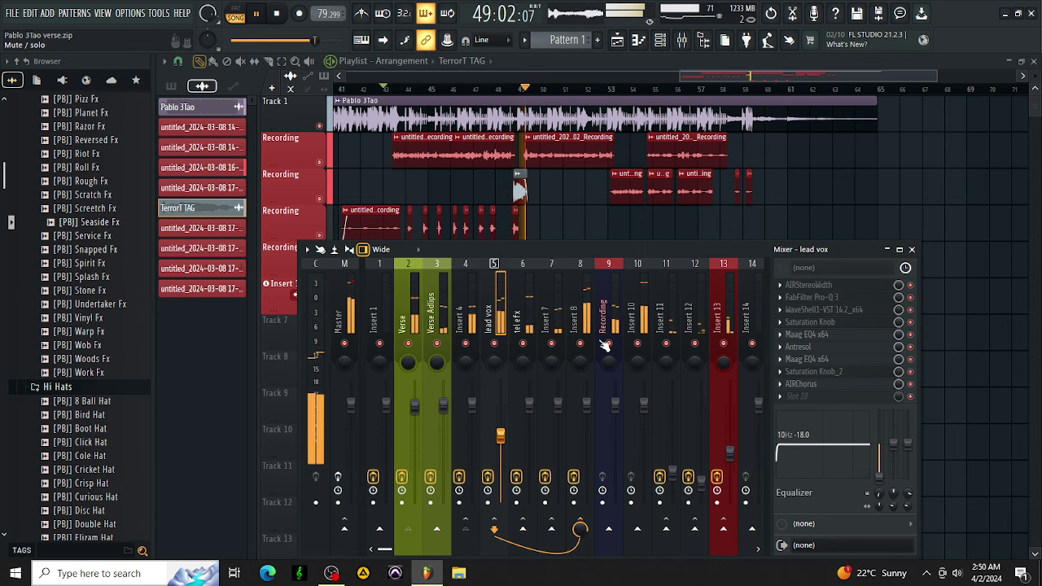
pyautogui.click(850, 309)
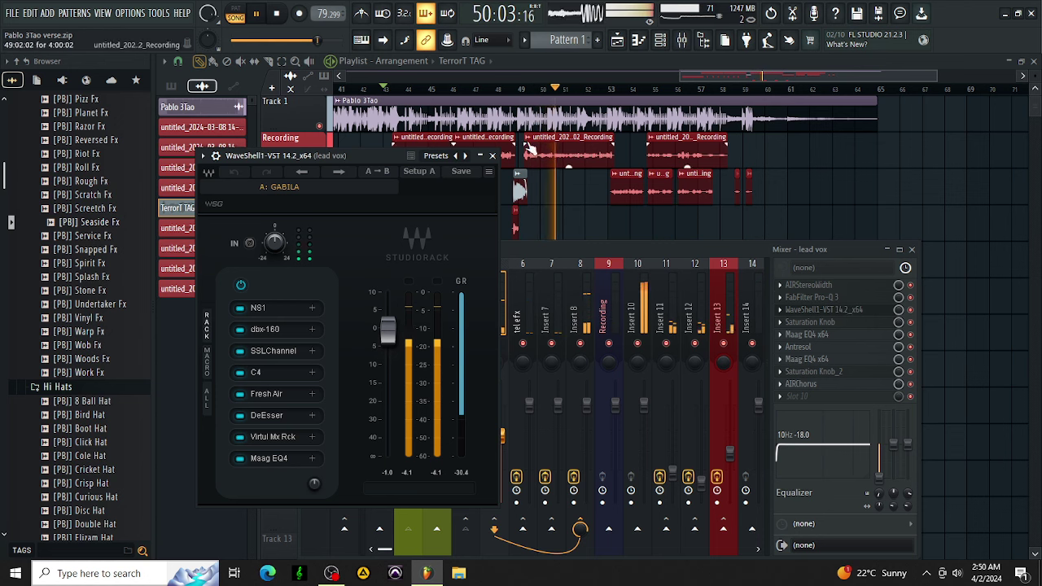
pyautogui.click(491, 155)
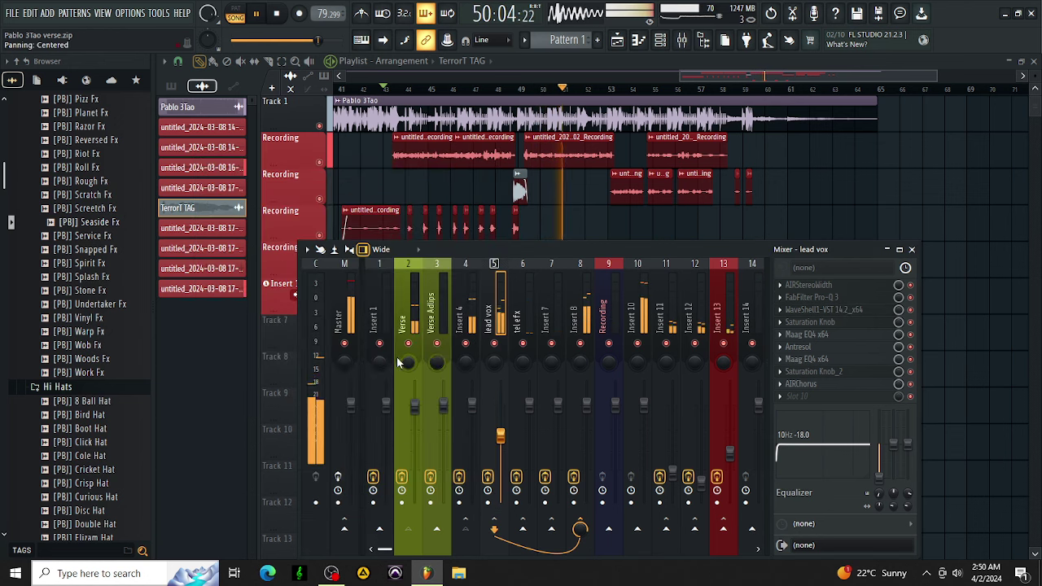
# Reset the peaking band and the low-shelf band of the Verse track's mixer EQ to 0 dB
pyautogui.click(405, 290)
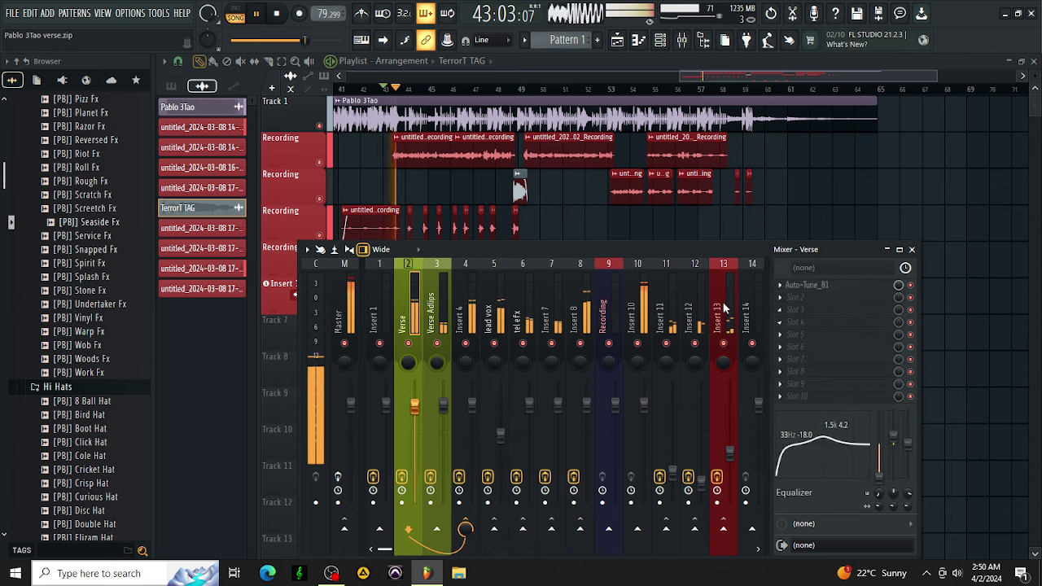
pyautogui.rightClick(897, 441)
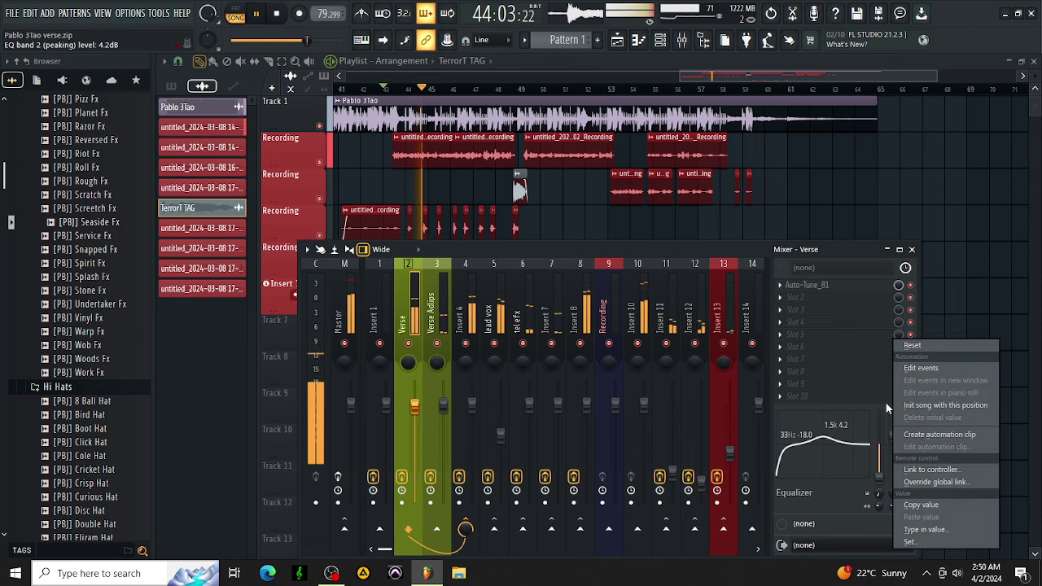
pyautogui.click(937, 343)
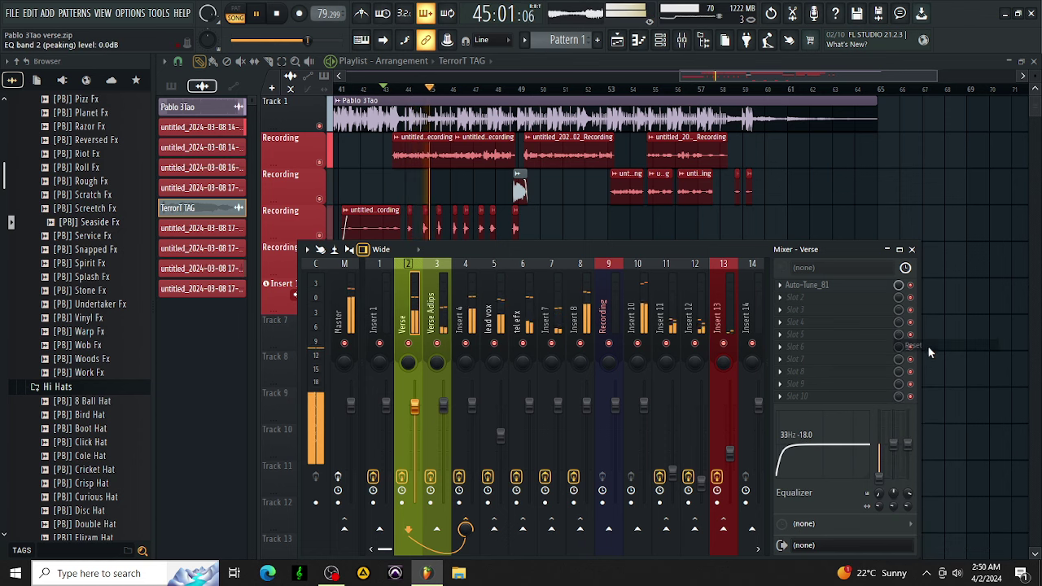
pyautogui.rightClick(876, 476)
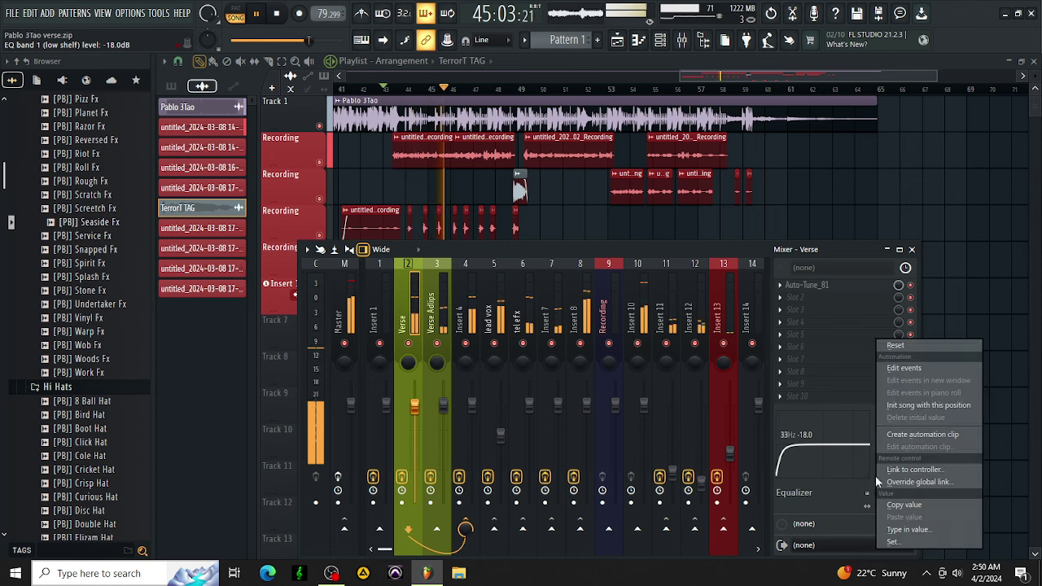
pyautogui.click(896, 345)
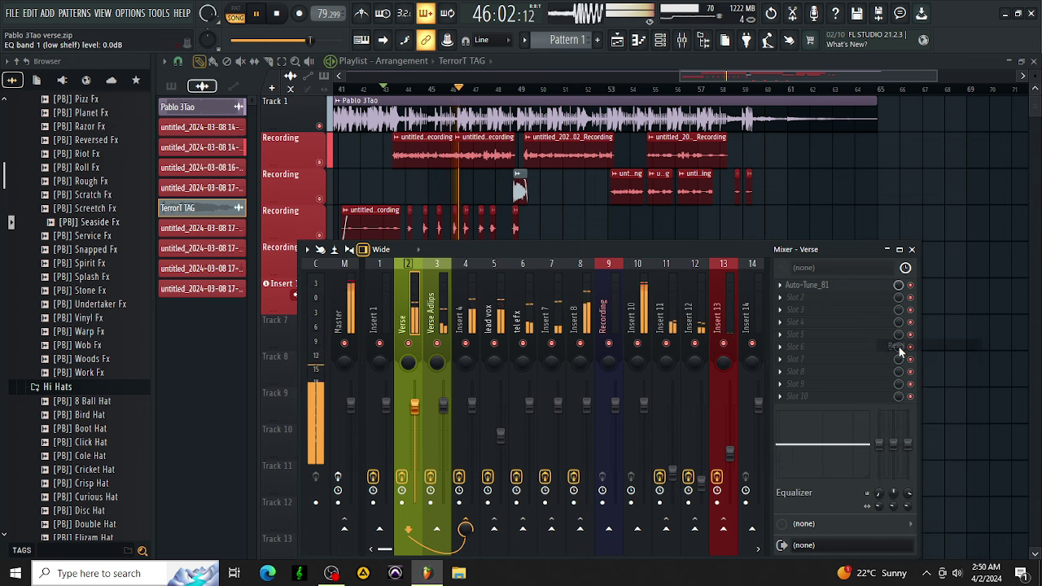
# Boost the mid band of the Verse Adlips track's mixer EQ by 2.4 dB at 1.5 kHz and return to the Verse track
pyautogui.click(435, 285)
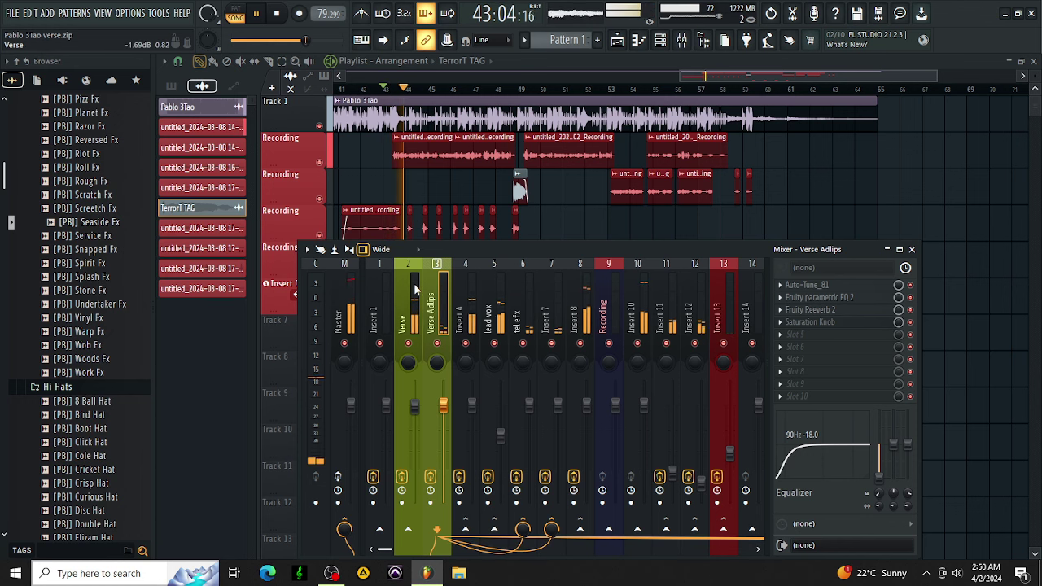
pyautogui.click(413, 284)
pyautogui.click(439, 290)
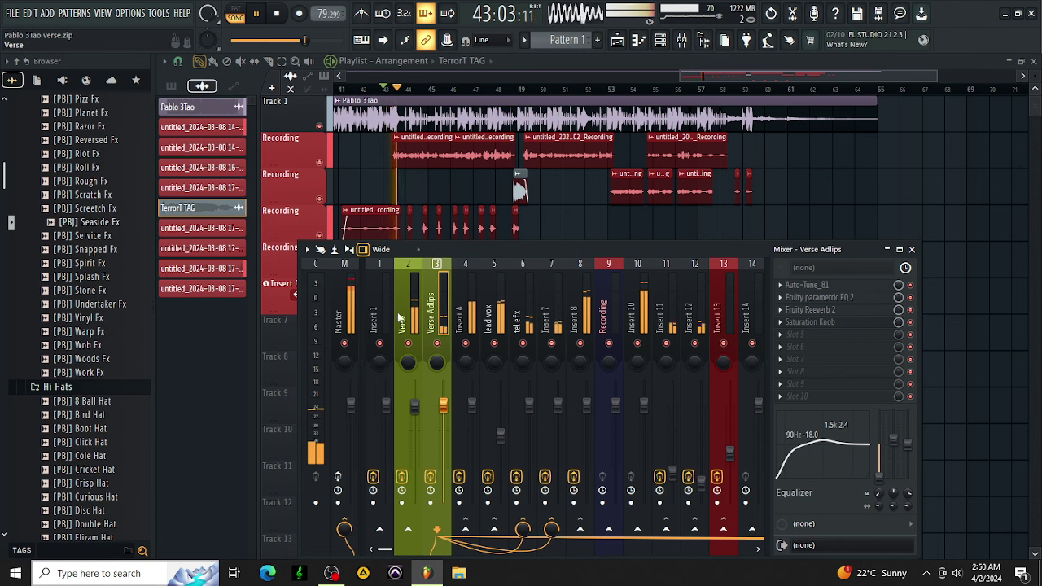
pyautogui.click(407, 375)
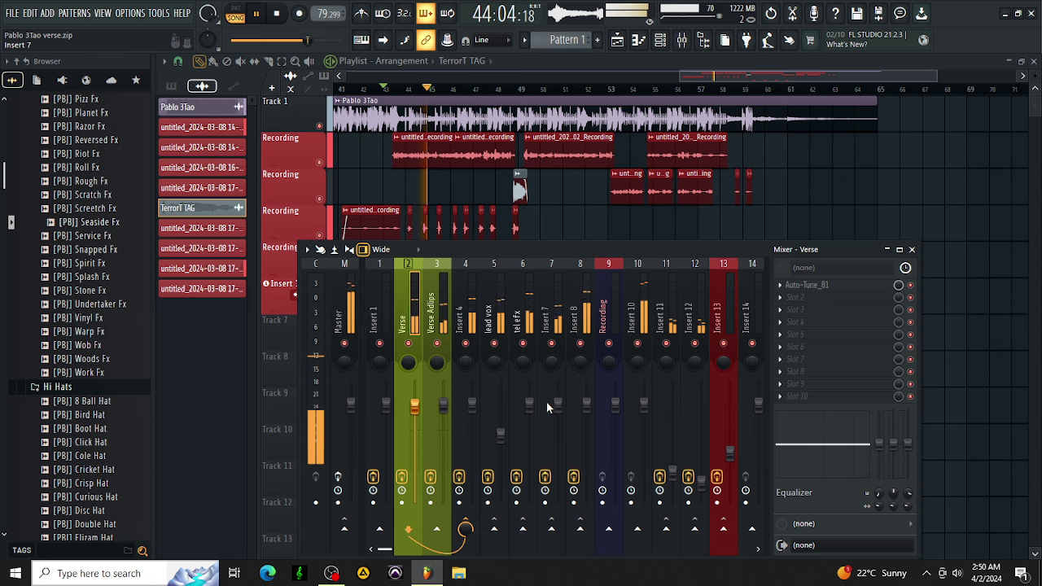
# Check the H-Delay and Doubler2 chain in the StudioRack on Insert 12, close it and audition the mix
pyautogui.click(698, 325)
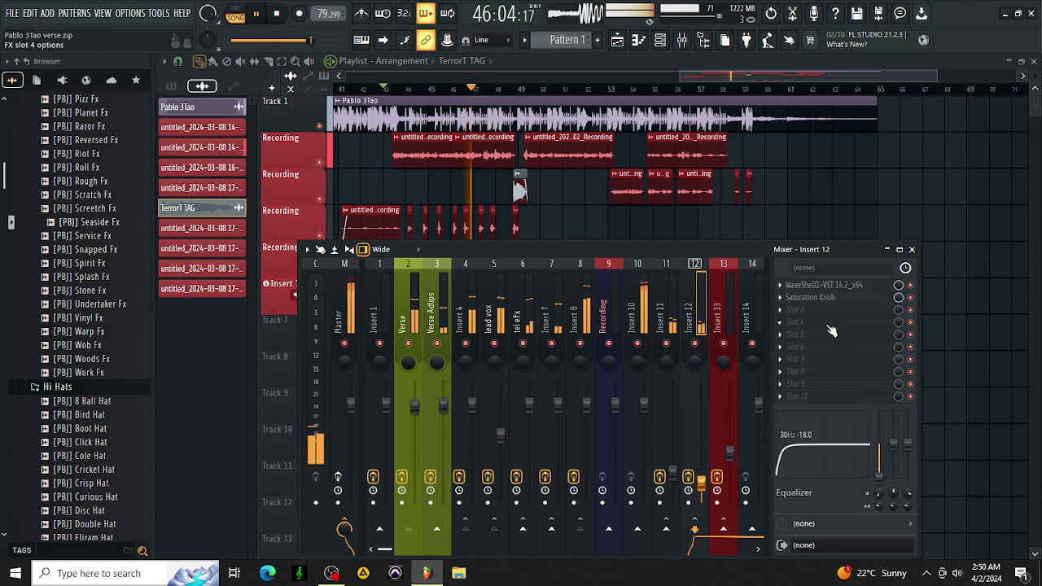
pyautogui.click(835, 288)
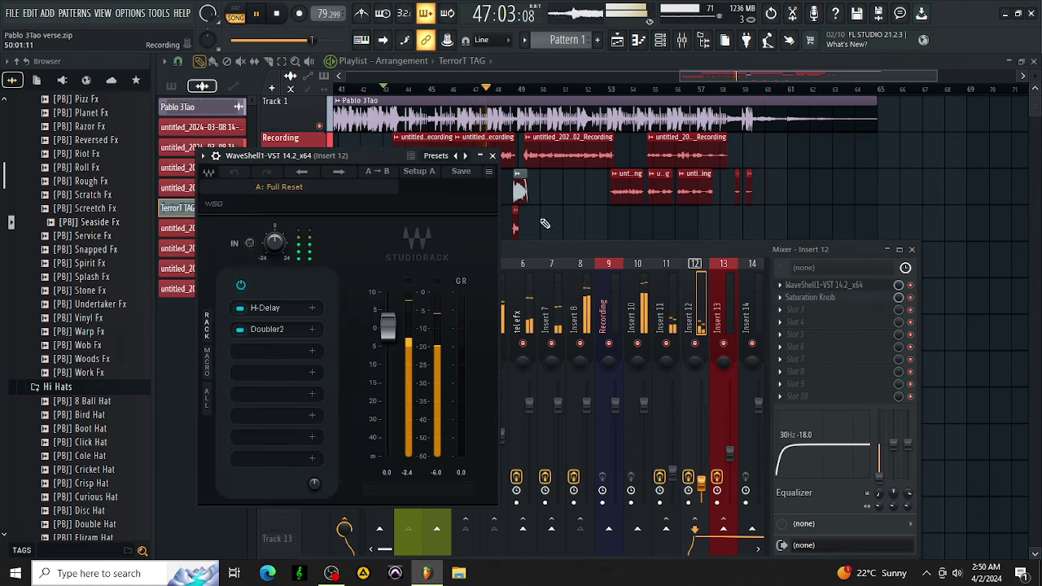
pyautogui.click(492, 154)
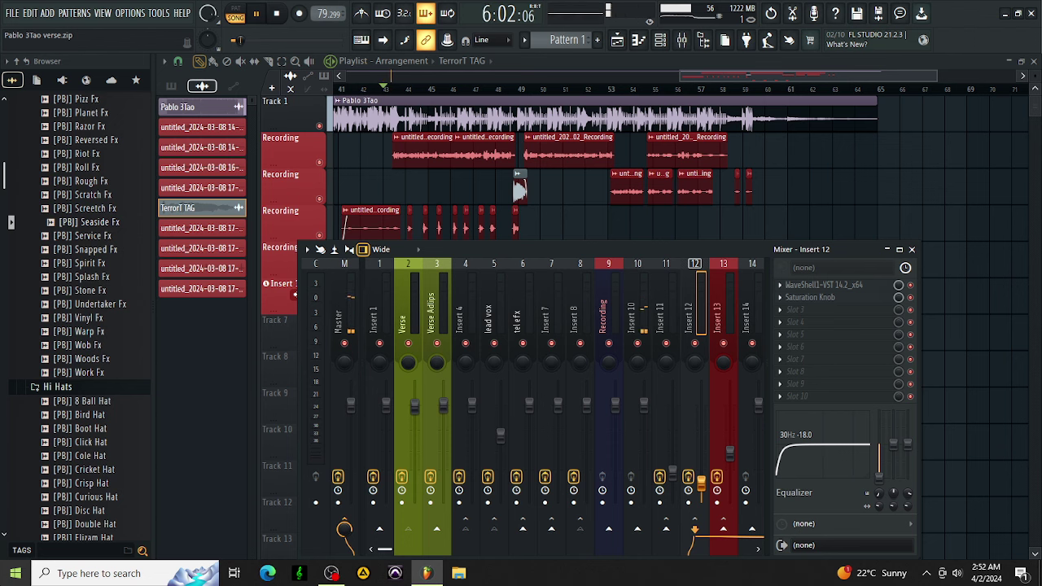
pyautogui.press('space')
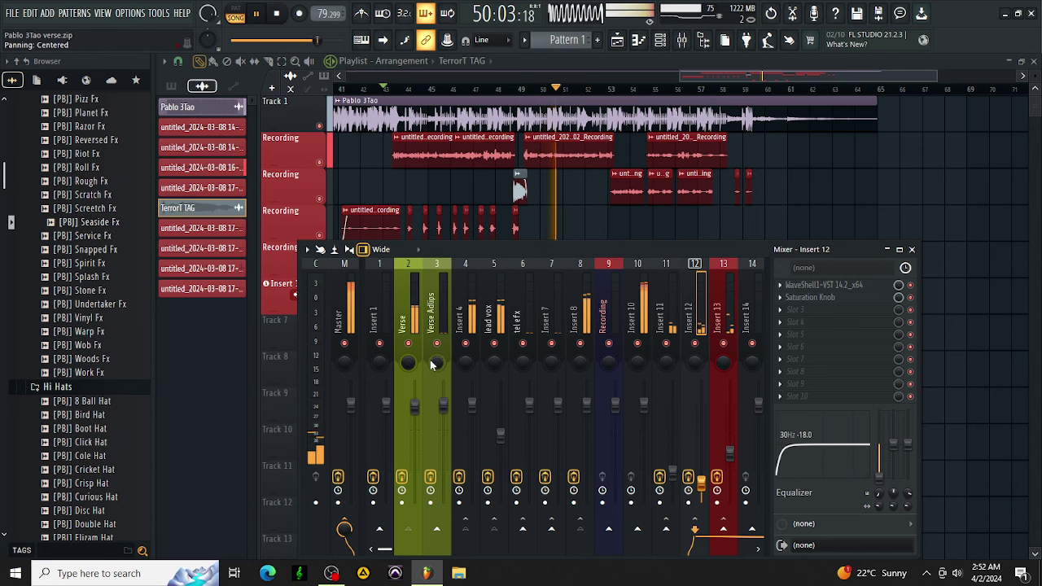
# Review the effect chains of tel efx, Insert 12, Insert 11 and Verse Adlips, opening the Rev PLATE-140 on Insert 11
pyautogui.click(524, 310)
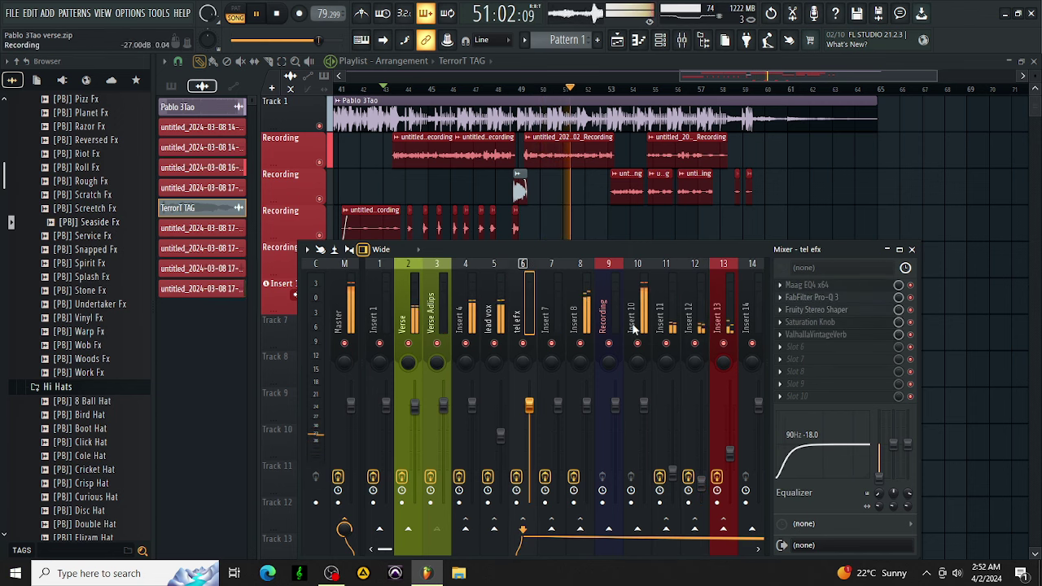
pyautogui.click(691, 307)
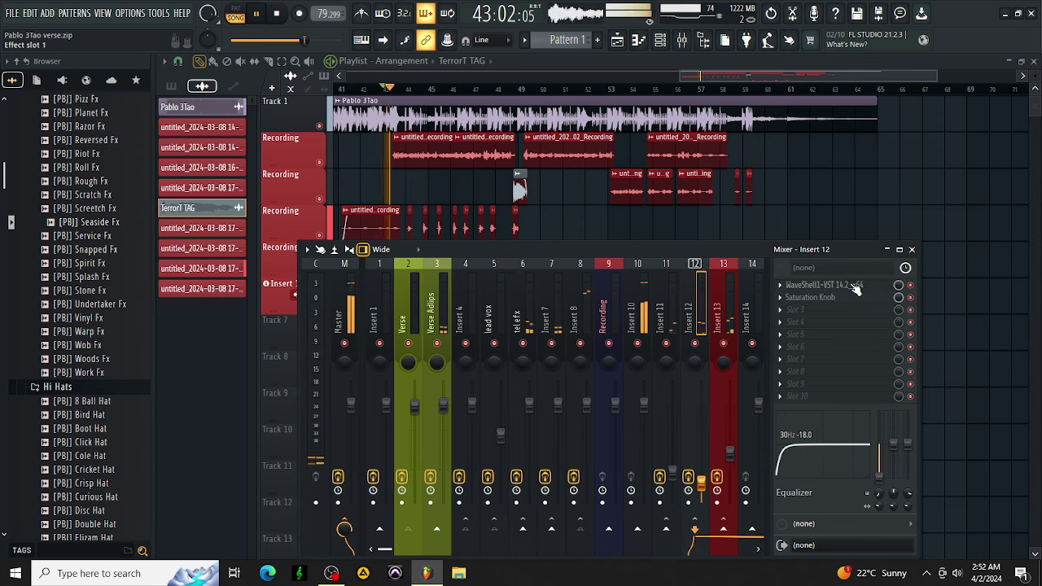
pyautogui.click(665, 313)
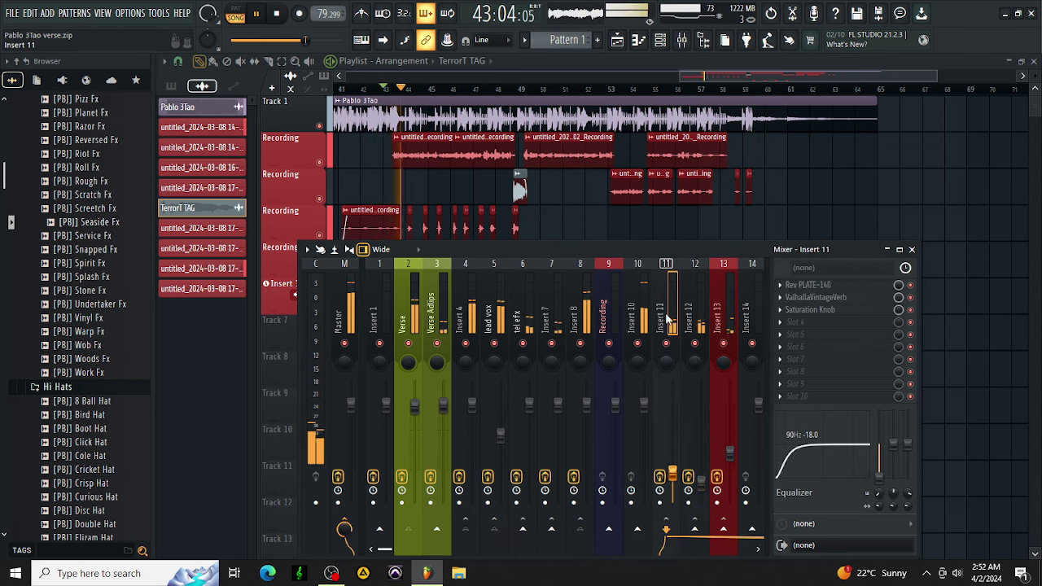
pyautogui.click(823, 285)
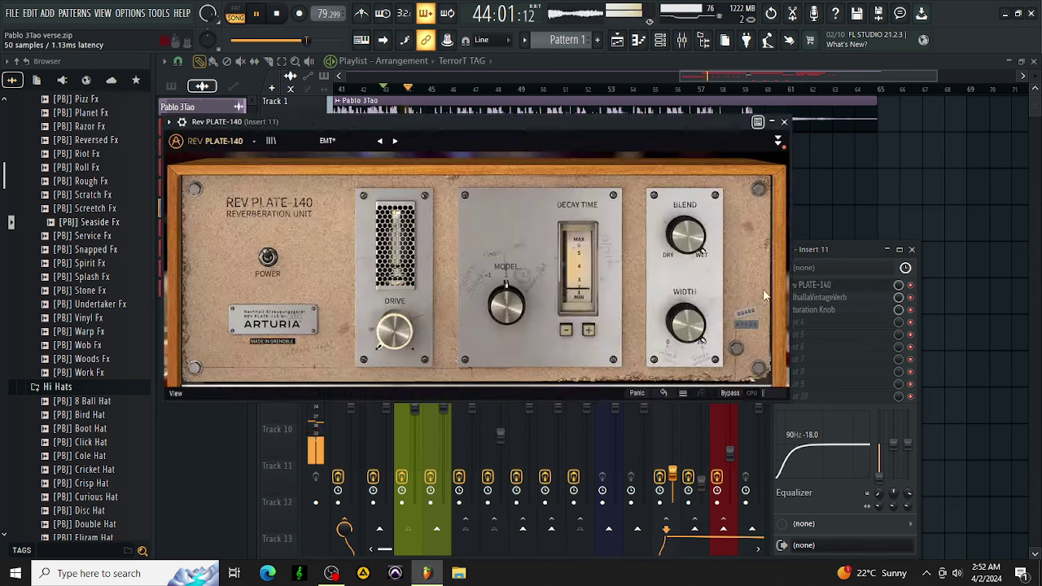
pyautogui.click(783, 122)
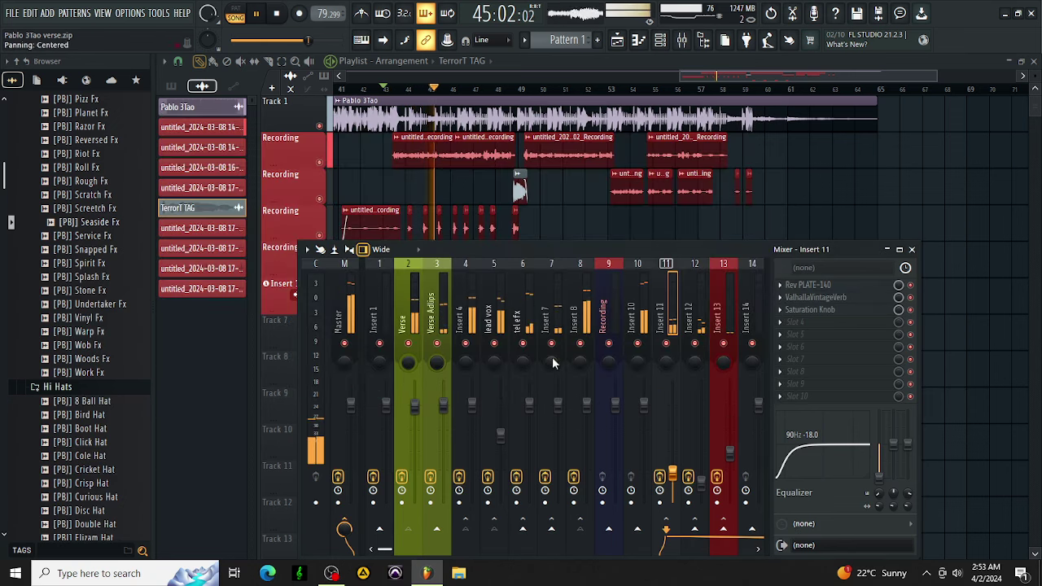
pyautogui.click(431, 317)
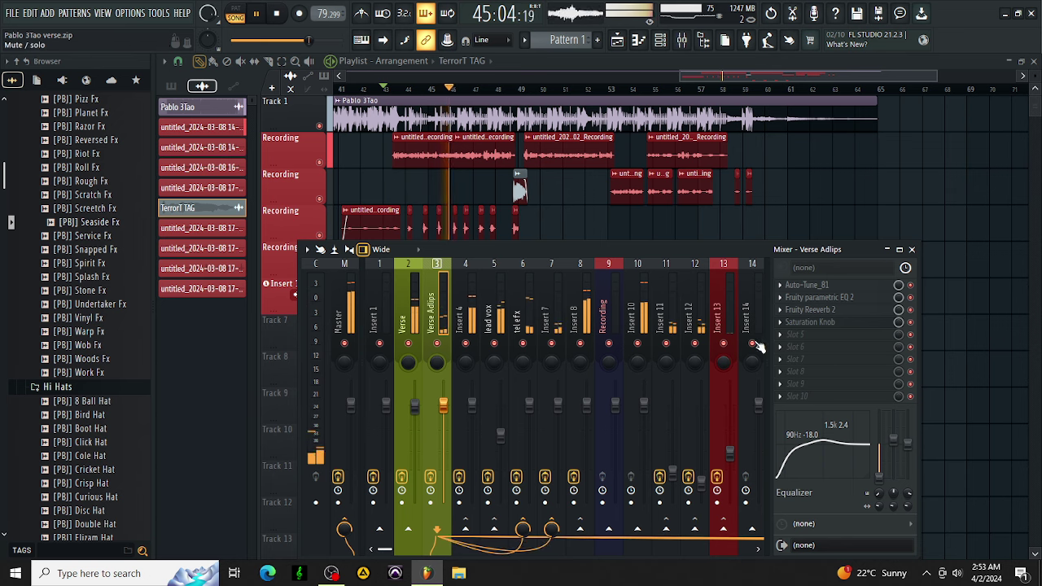
pyautogui.click(405, 306)
# Try Virtual Tape Machines x64 in the first effect slot of Insert 4 and remove it after auditioning
pyautogui.click(477, 303)
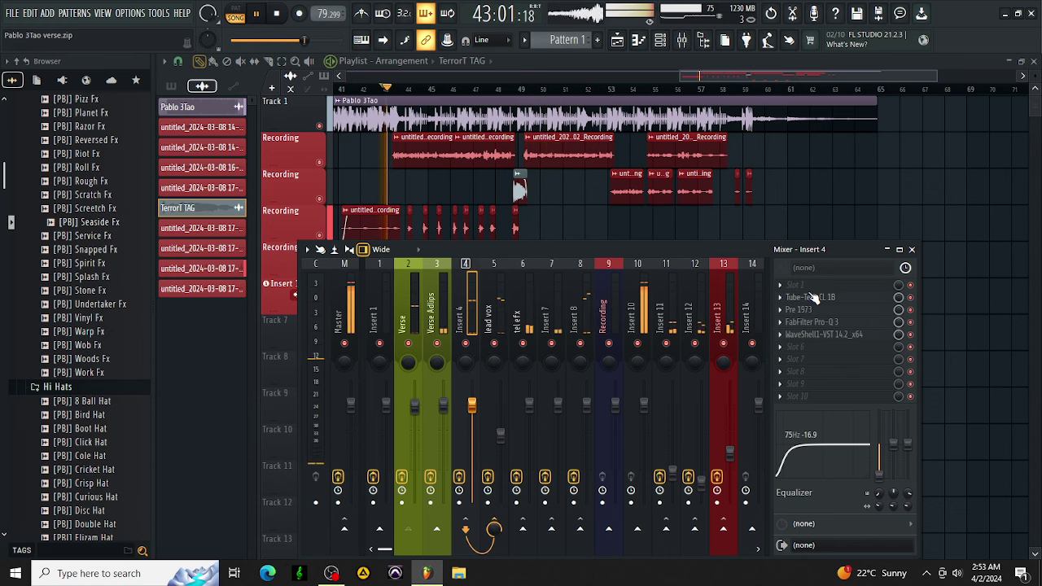
pyautogui.click(793, 284)
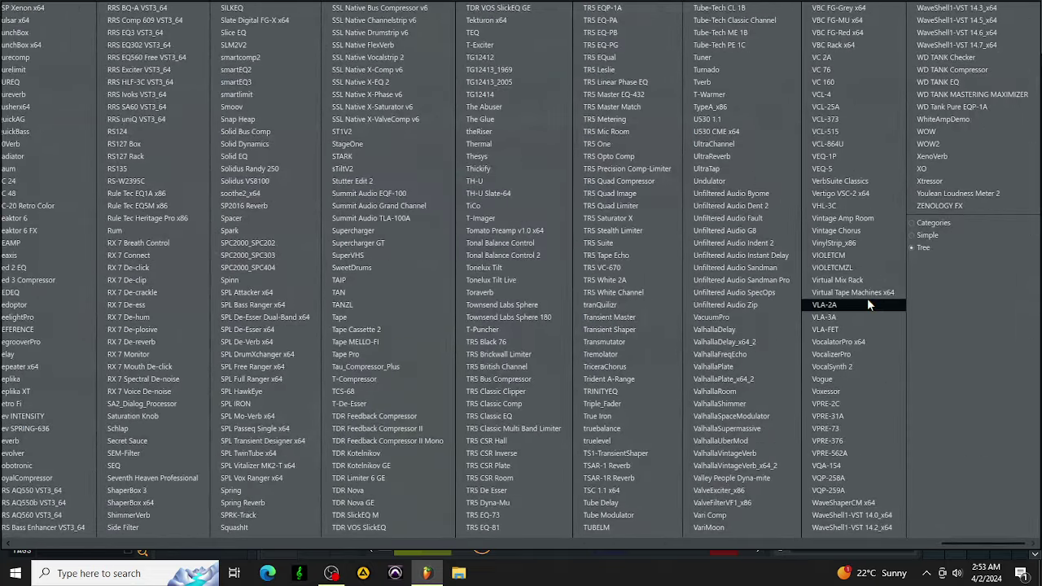
pyautogui.click(861, 293)
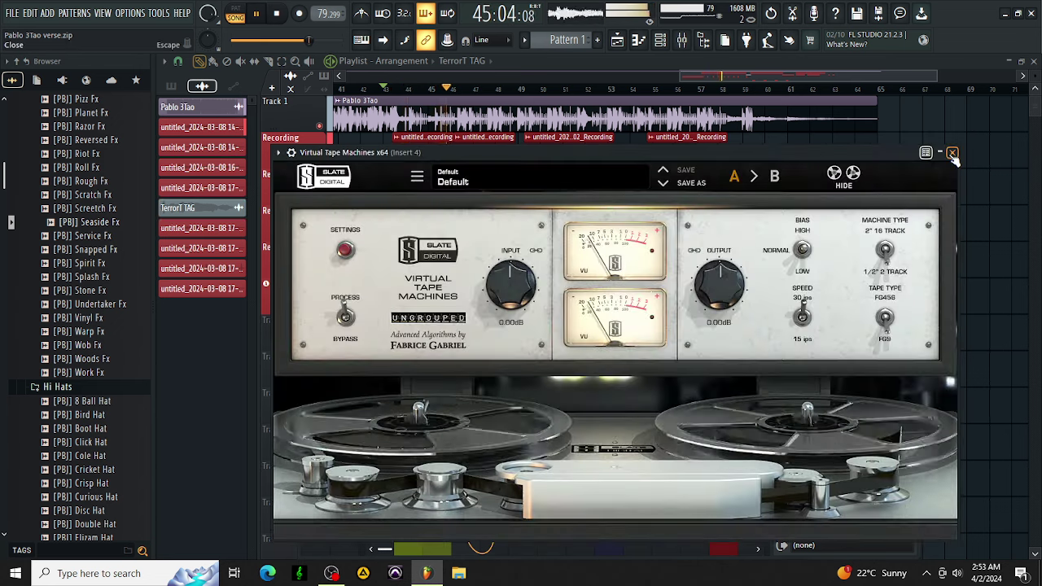
pyautogui.click(952, 154)
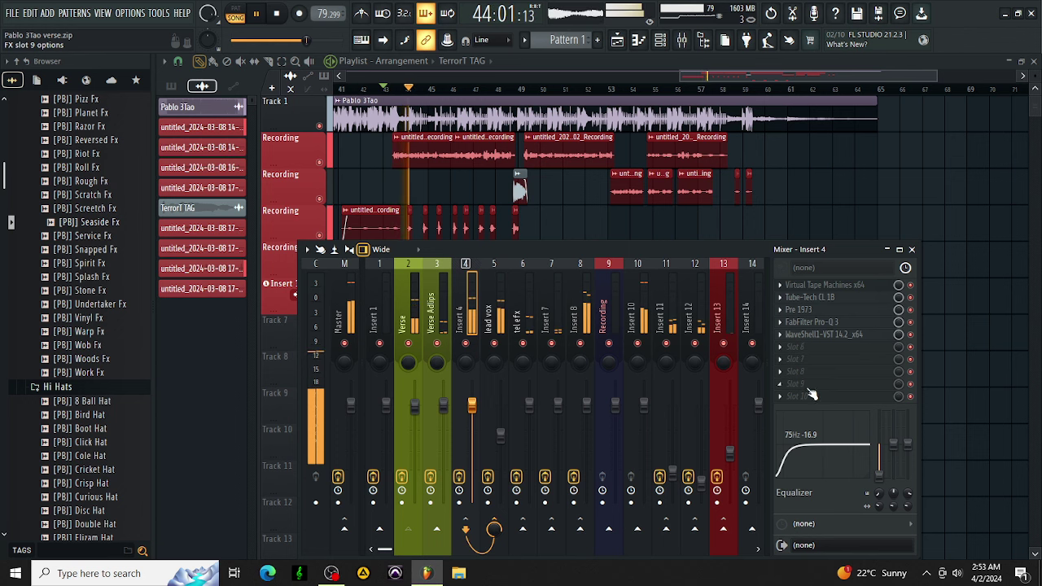
pyautogui.click(780, 286)
pyautogui.click(806, 281)
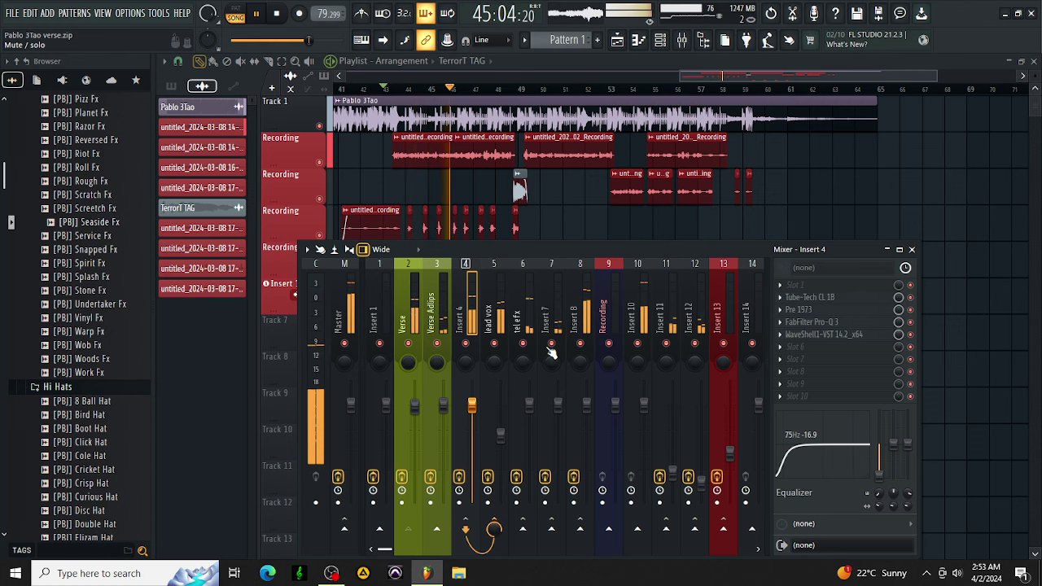
# Load the mixer track preset gabila master S REVERB onto Insert 14
pyautogui.click(419, 305)
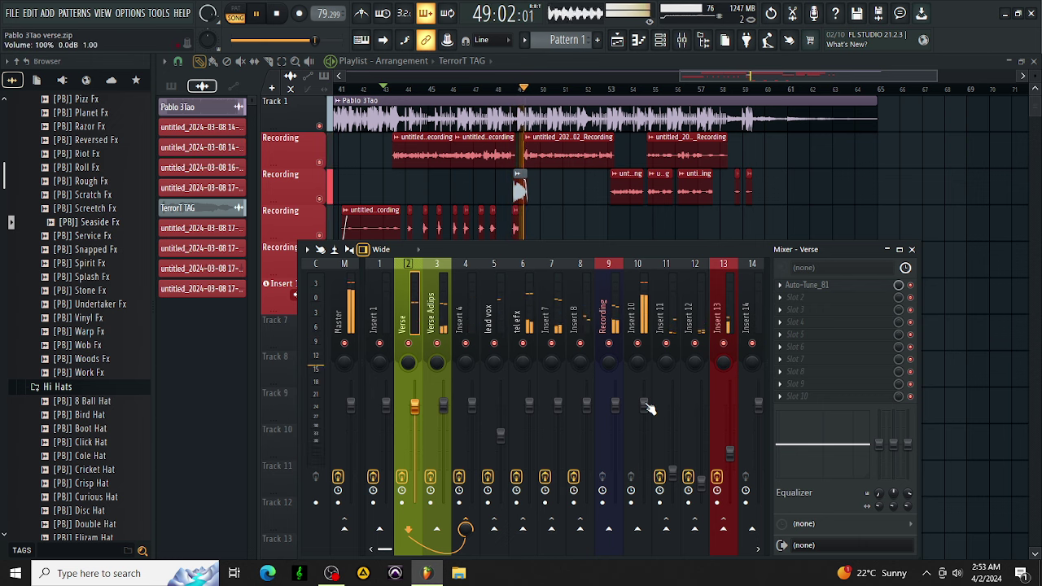
pyautogui.click(746, 308)
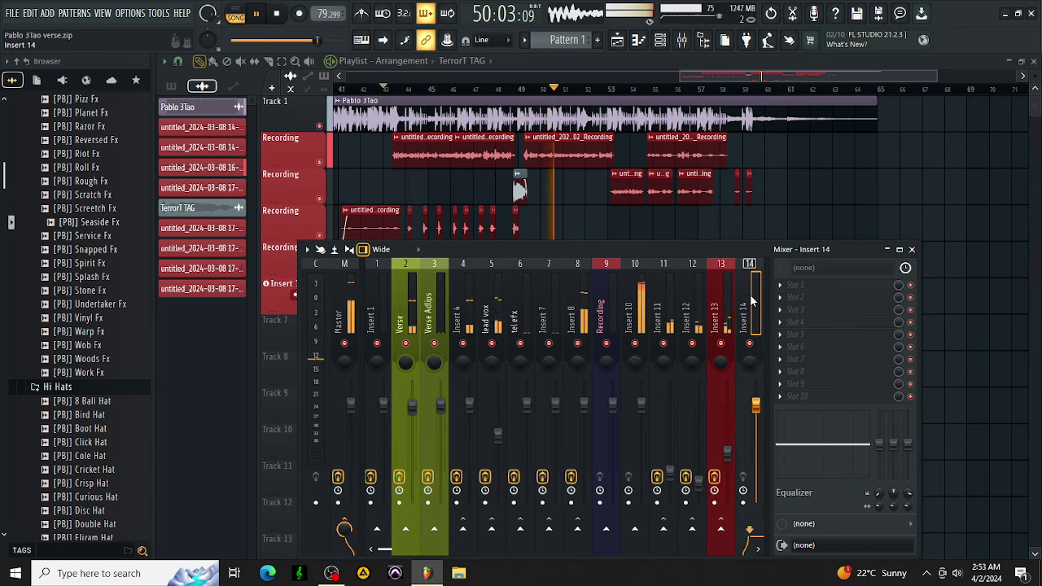
pyautogui.rightClick(755, 283)
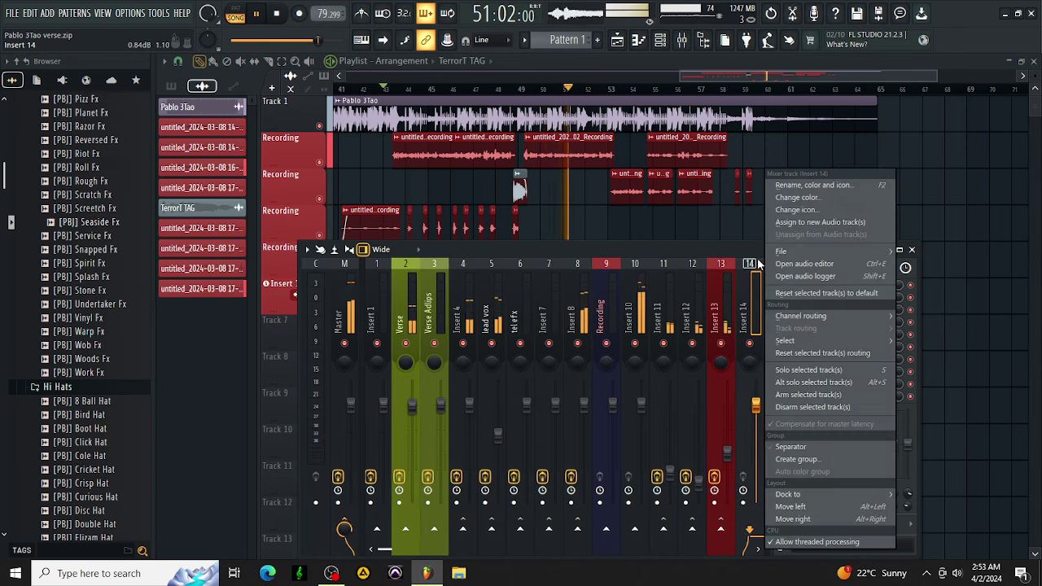
pyautogui.click(813, 255)
pyautogui.click(431, 396)
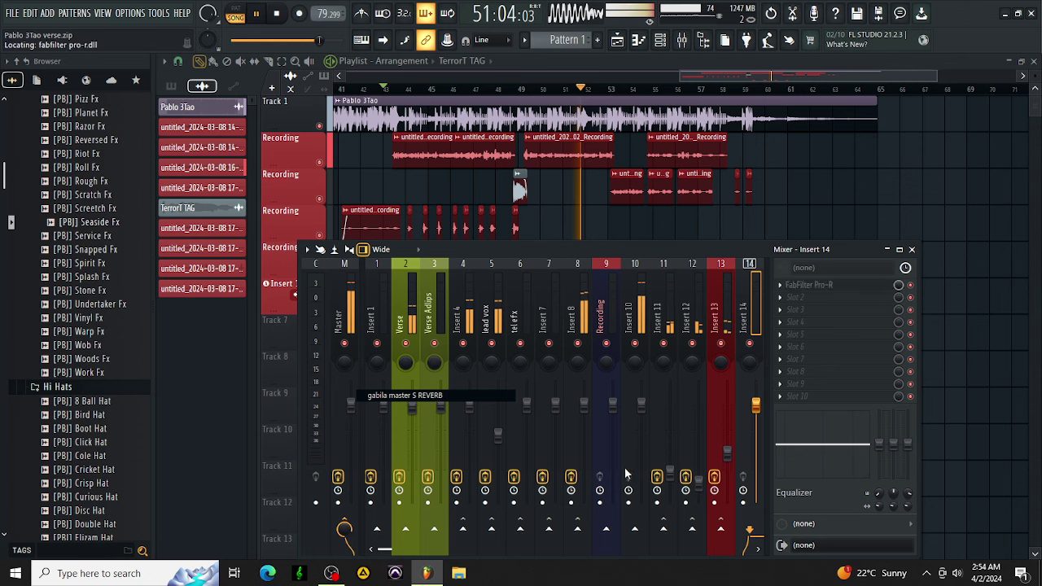
# Send Insert 8 and tel efx to Insert 14 and cut Insert 14's low-shelf EQ band by 18 dB at 10 Hz
pyautogui.click(578, 371)
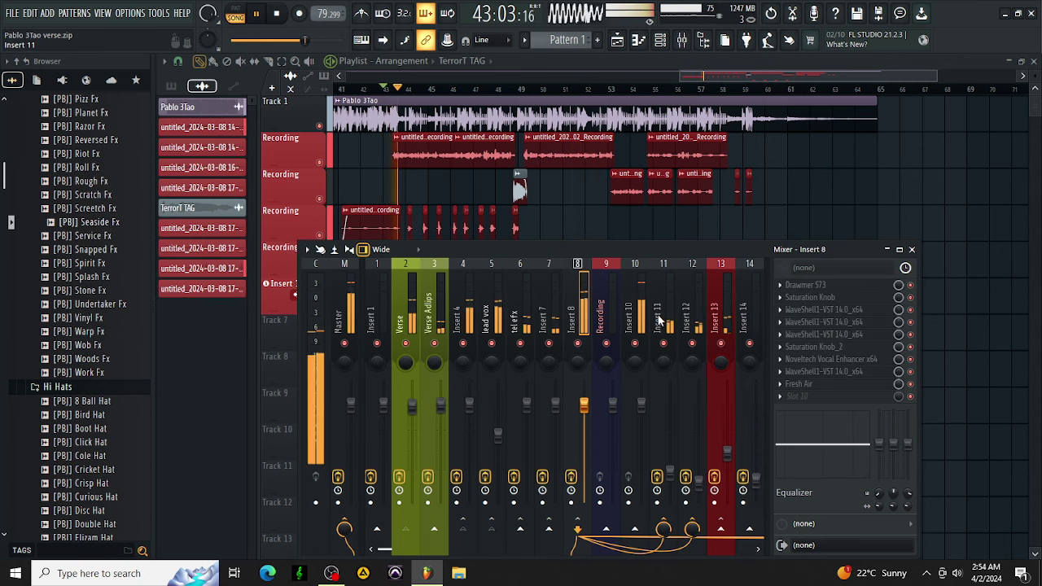
pyautogui.click(749, 529)
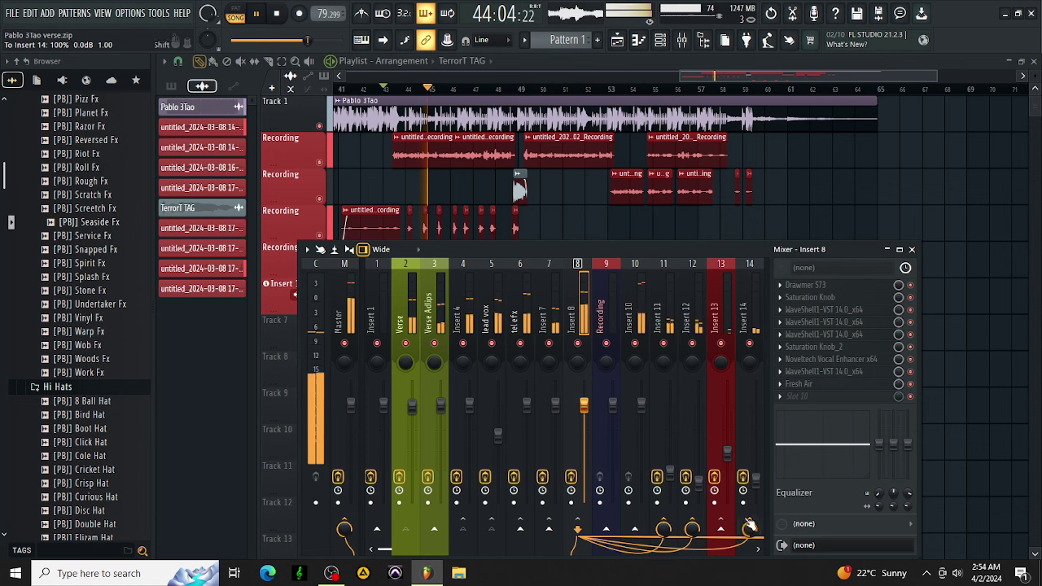
pyautogui.click(752, 312)
pyautogui.moveTo(879, 444); pyautogui.dragTo(879, 529)
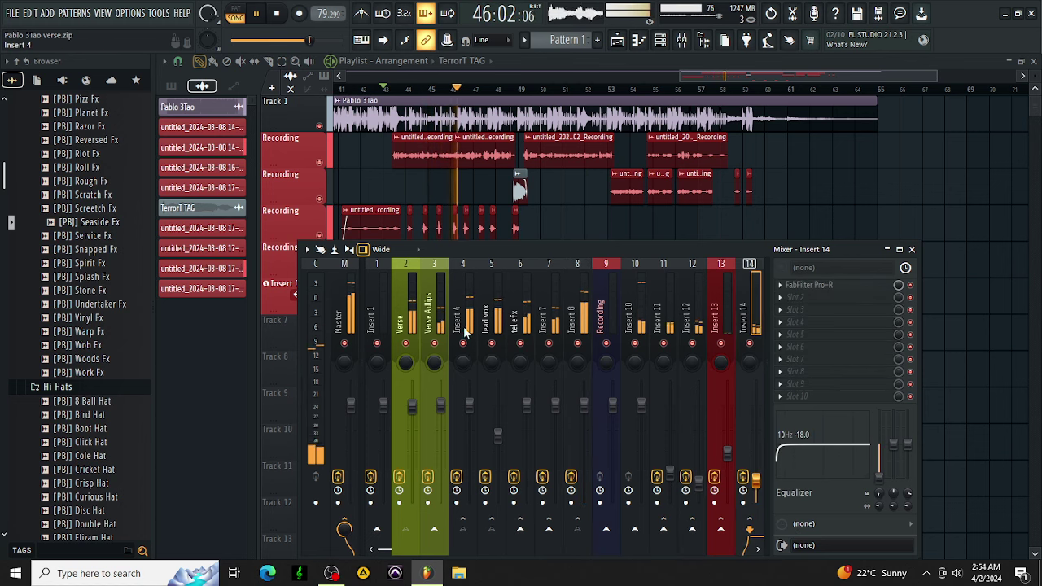
pyautogui.click(514, 319)
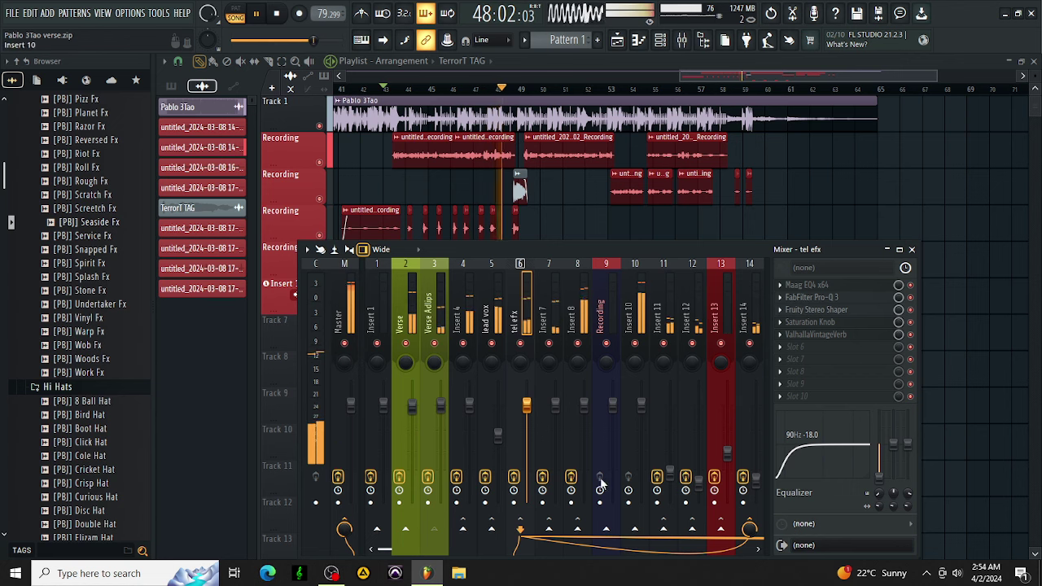
# Load VerbSuite Classics into the first effect slot of Insert 15 and close its window
pyautogui.moveTo(389, 550); pyautogui.dragTo(410, 552)
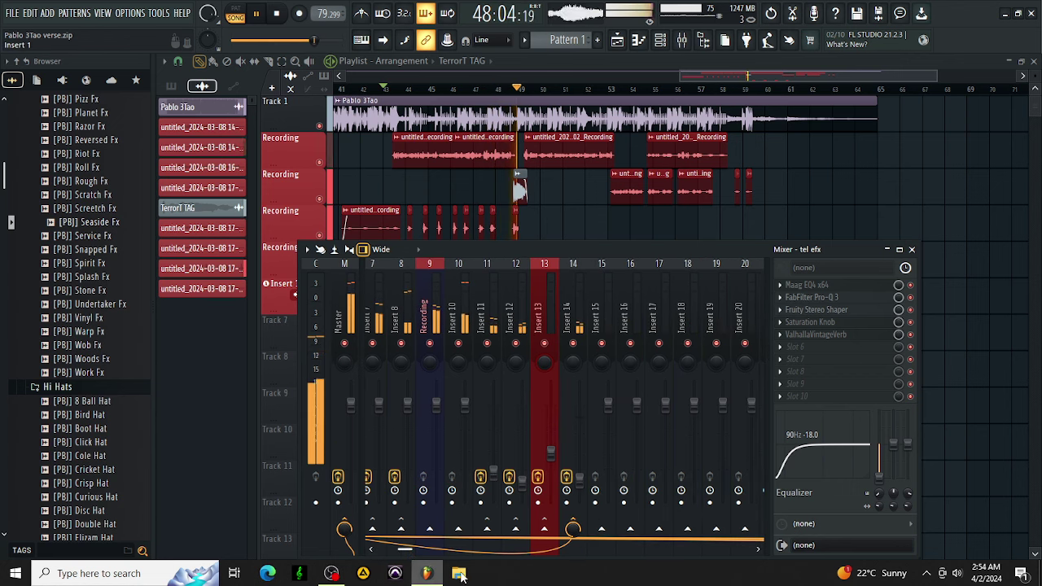
pyautogui.click(593, 298)
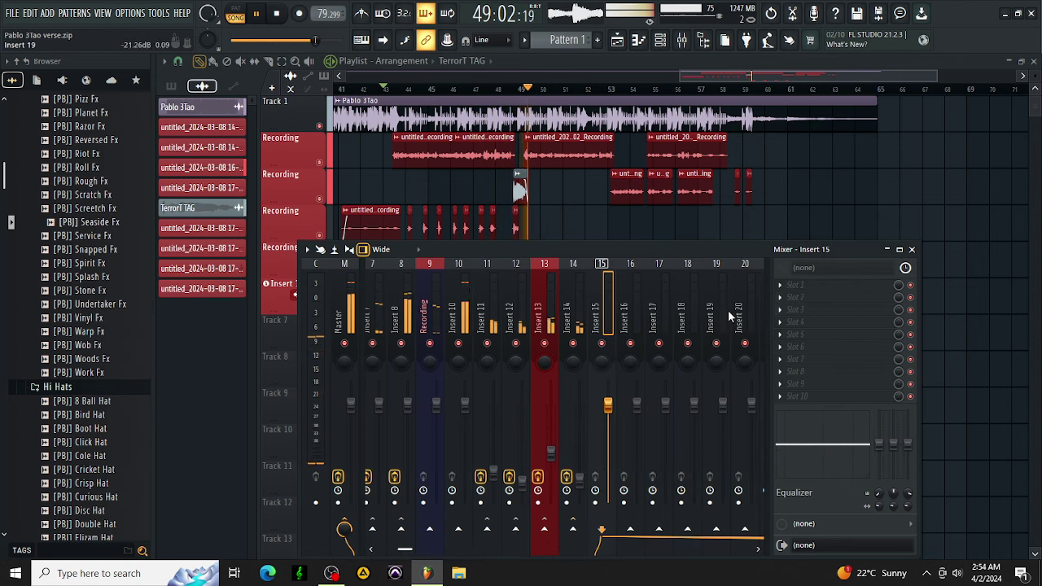
pyautogui.click(777, 288)
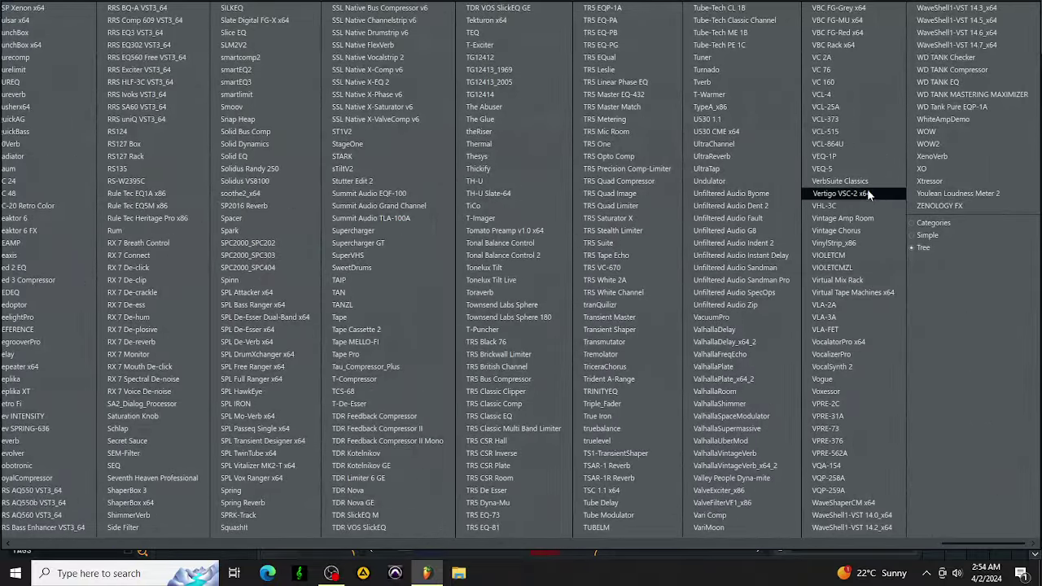
pyautogui.click(842, 180)
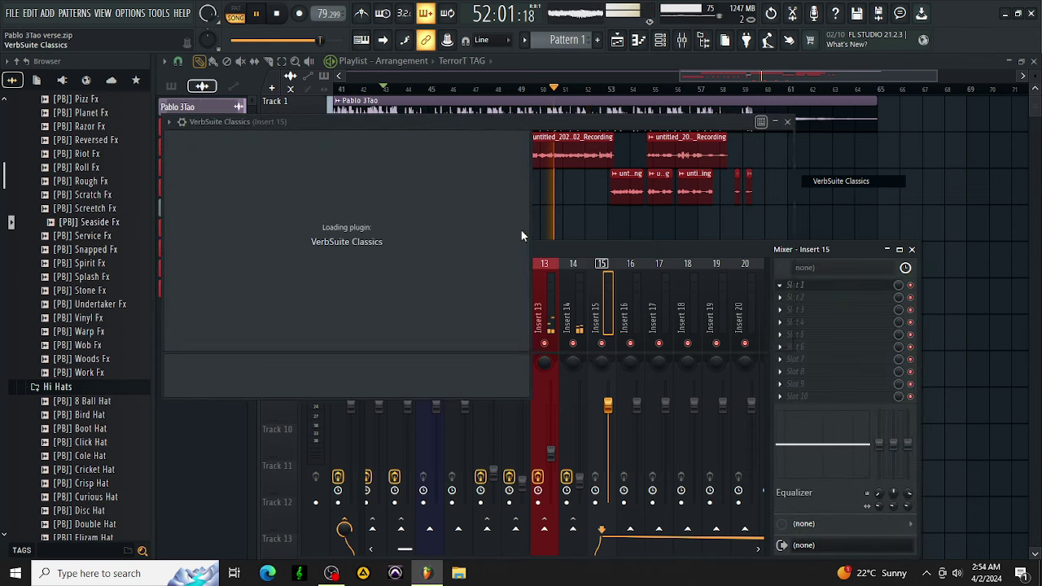
pyautogui.click(787, 122)
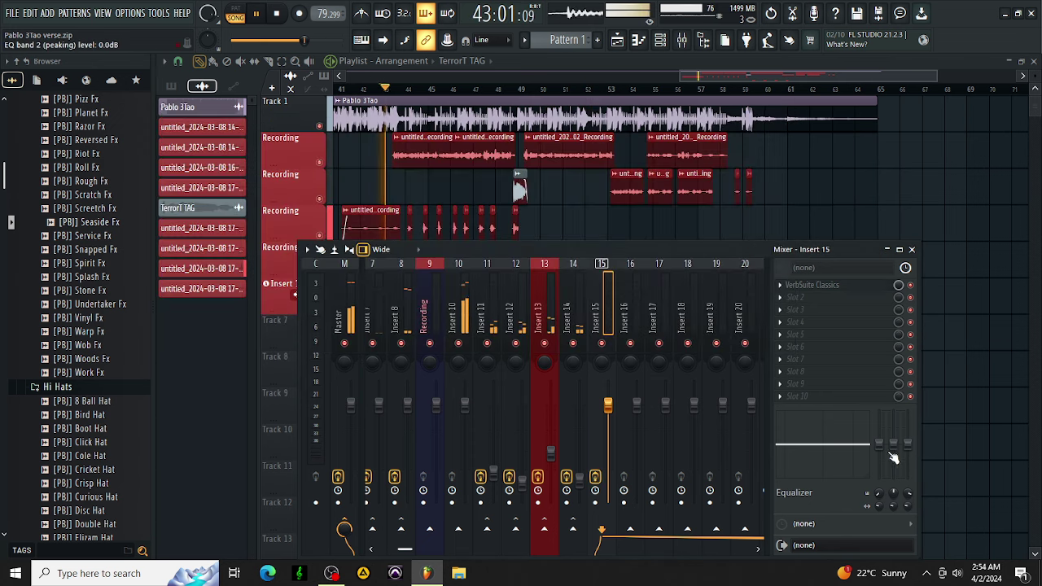
# Cut Insert 15's low-shelf EQ band by 18 dB at 10 Hz and lower the track's volume almost to the bottom
pyautogui.moveTo(868, 492); pyautogui.dragTo(867, 521)
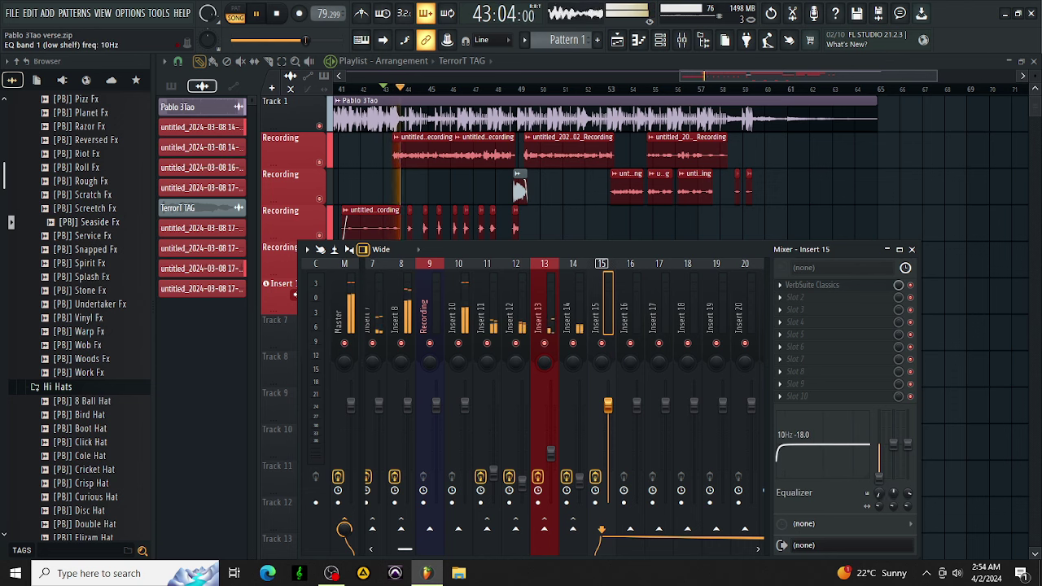
pyautogui.moveTo(608, 405); pyautogui.dragTo(607, 492)
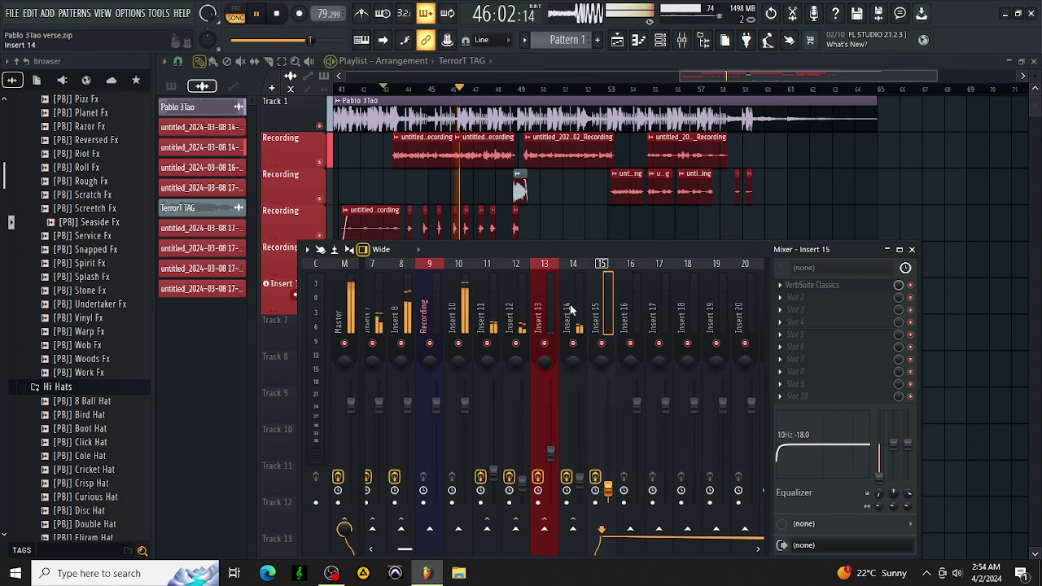
# Send Insert 8 to Insert 15 and lower Insert 14's volume to about 13 %
pyautogui.click(399, 313)
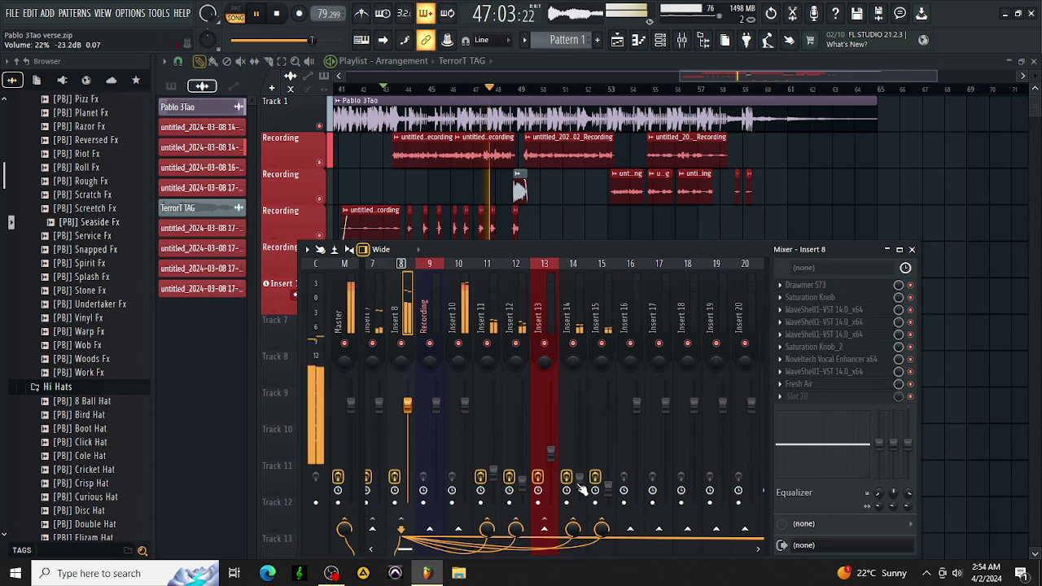
pyautogui.moveTo(578, 481); pyautogui.dragTo(579, 488)
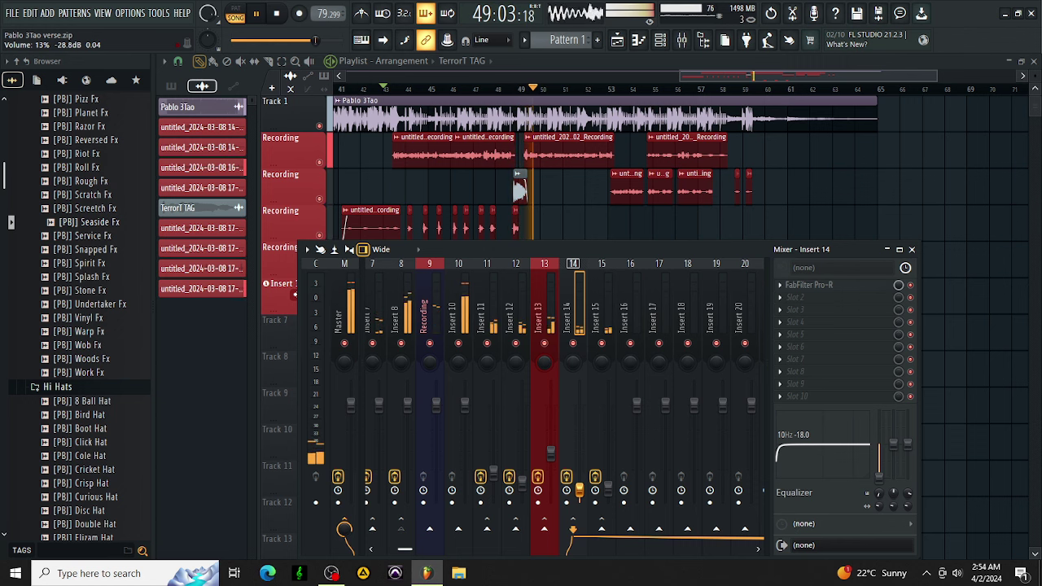
pyautogui.moveTo(579, 490); pyautogui.dragTo(579, 488)
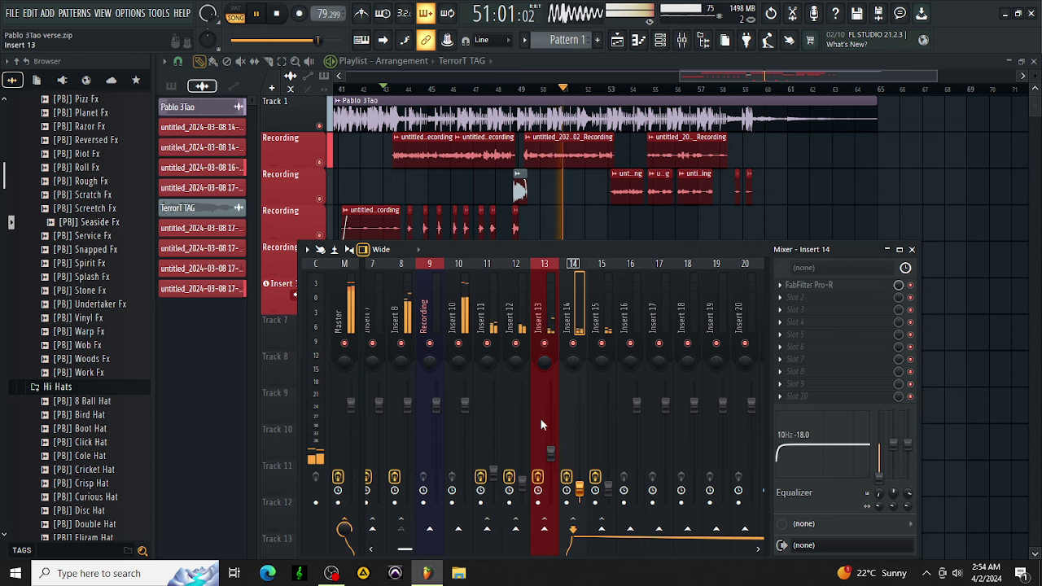
# Boost the high band of the Verse Adlips track's mixer EQ by 2.3 dB at 8 kHz
pyautogui.moveTo(407, 550); pyautogui.dragTo(384, 551)
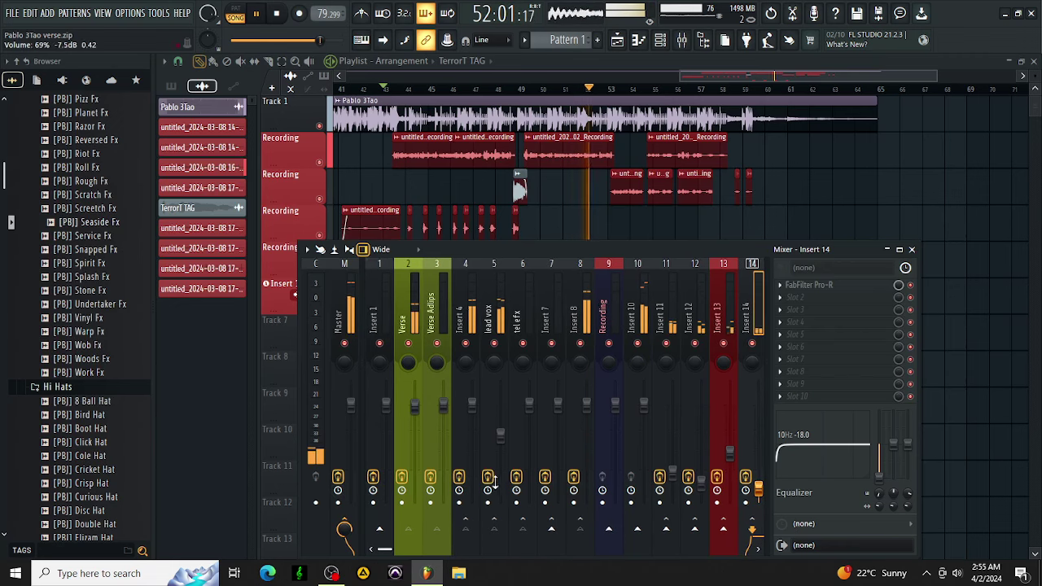
pyautogui.click(498, 434)
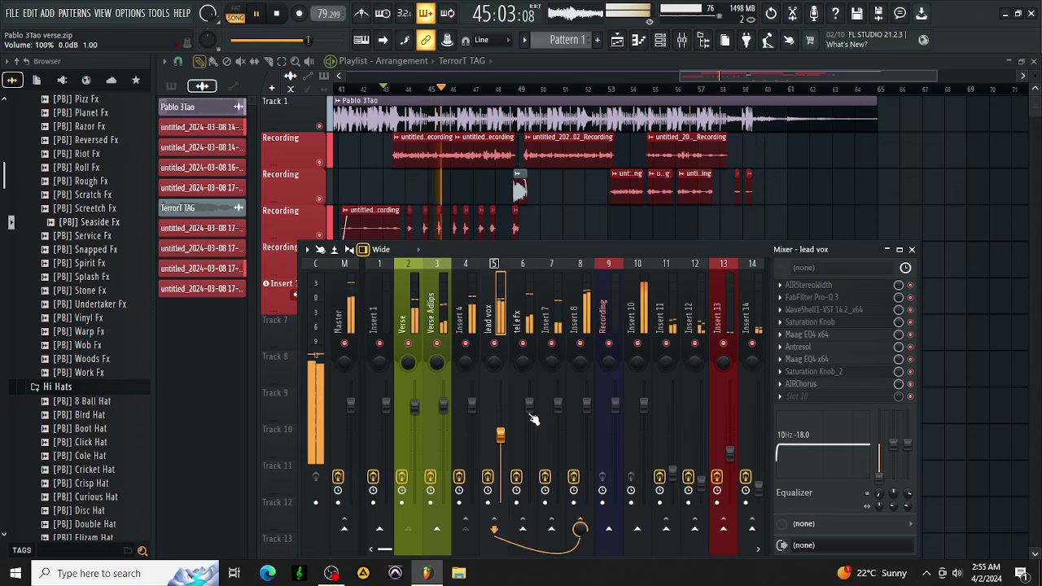
pyautogui.click(433, 309)
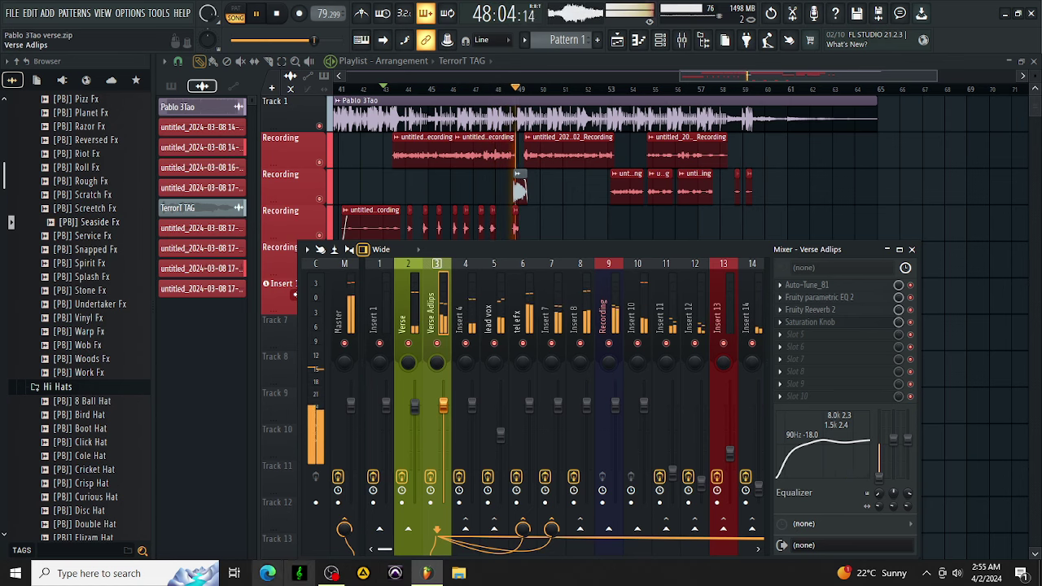
# Send the Verse Adlips track to Insert 12, Insert 14 and Insert 15 at 100 %
pyautogui.scroll(-4, 368, 558)
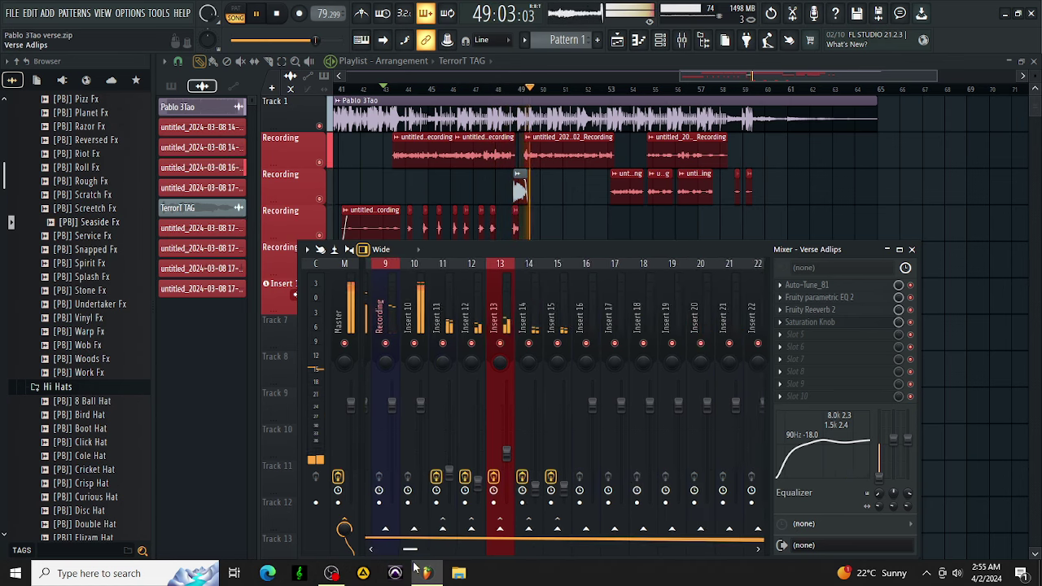
pyautogui.click(474, 530)
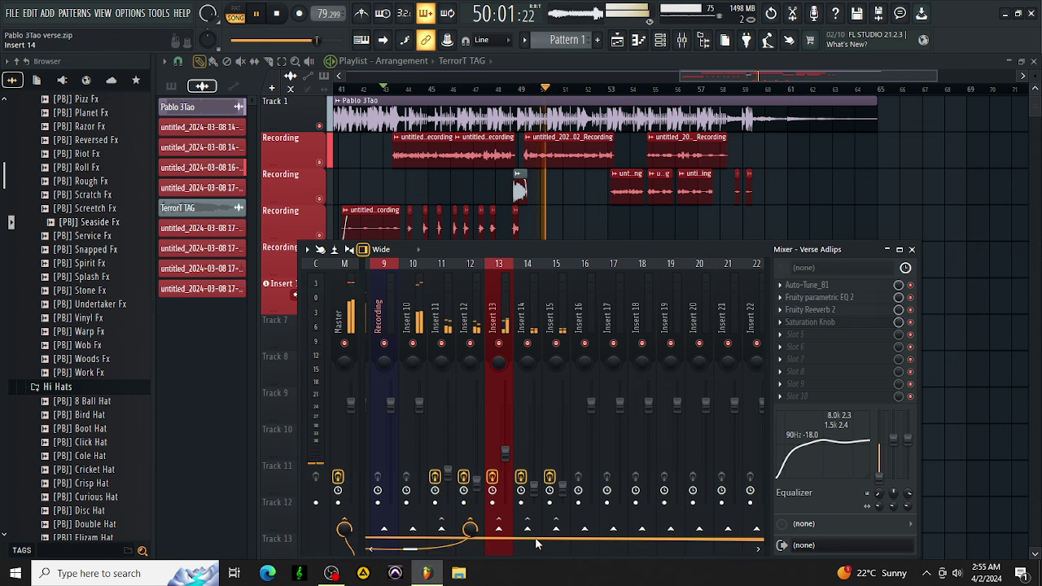
pyautogui.click(528, 531)
pyautogui.click(555, 530)
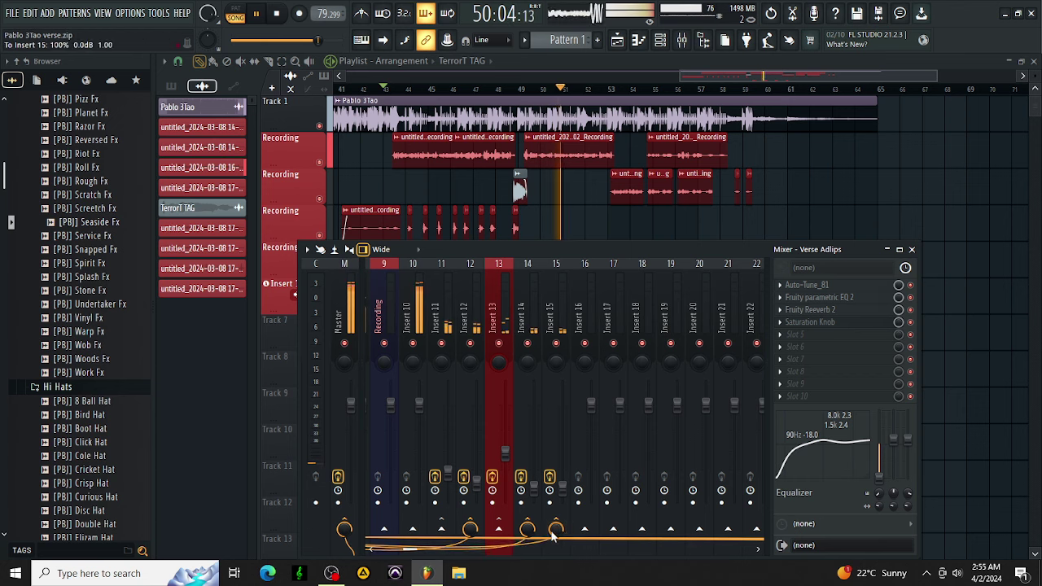
# Play the verse from about bar 40 to judge the send levels against the vocals in the mixer
pyautogui.click(468, 298)
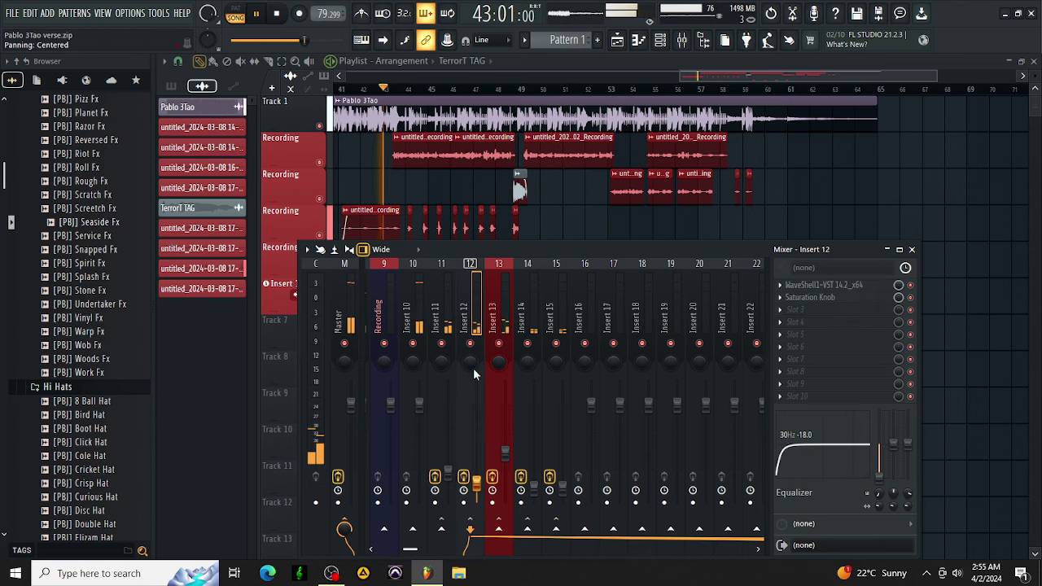
pyautogui.hscroll(-8, 478, 385)
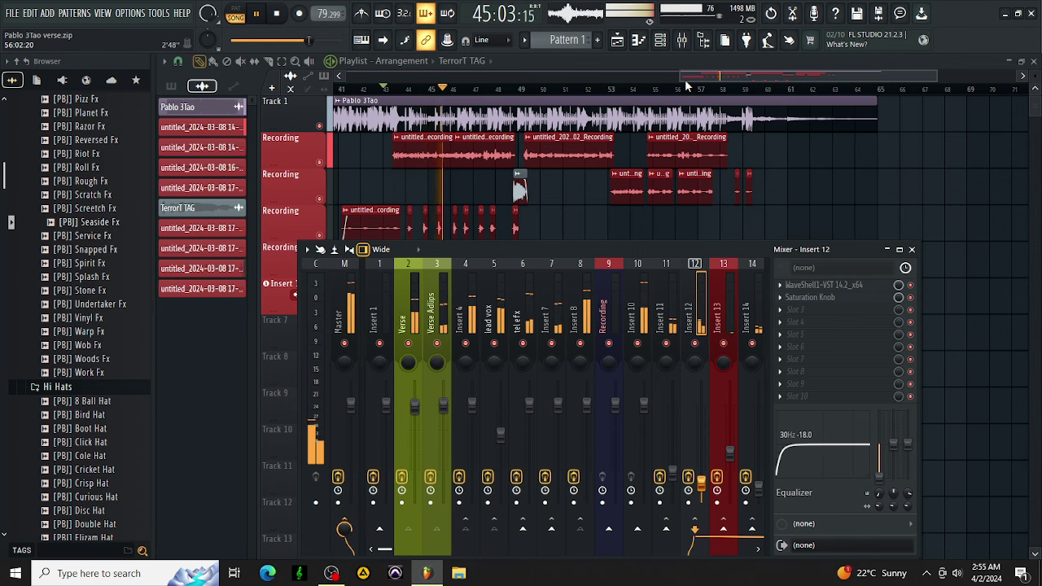
pyautogui.moveTo(680, 76); pyautogui.dragTo(603, 96)
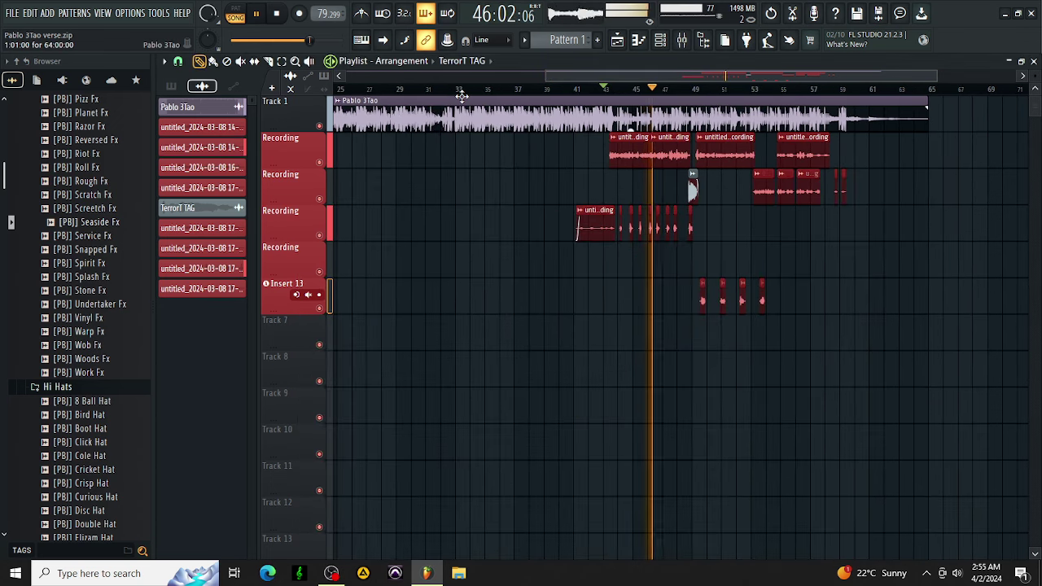
pyautogui.click(562, 88)
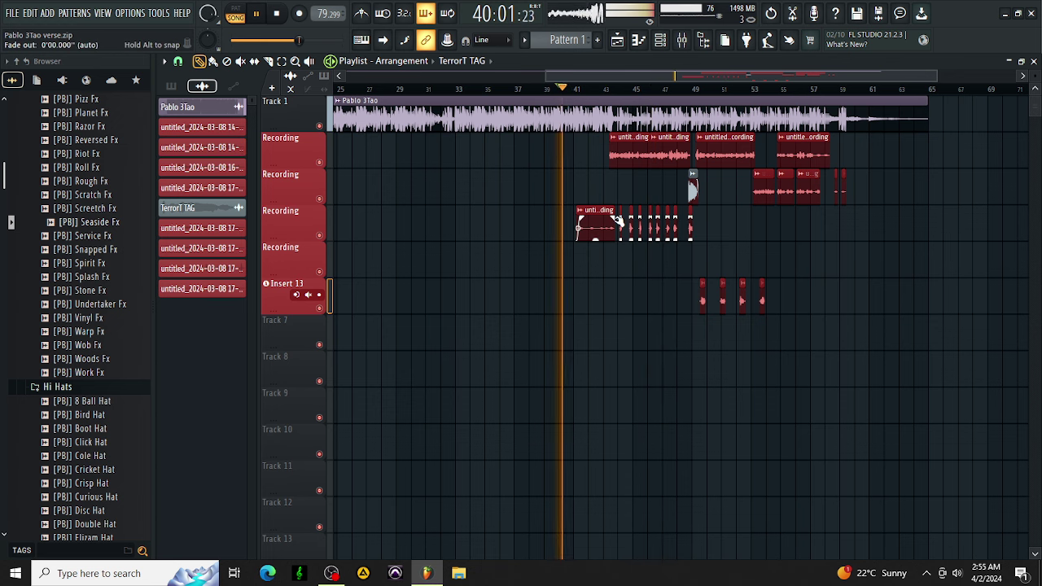
pyautogui.click(681, 40)
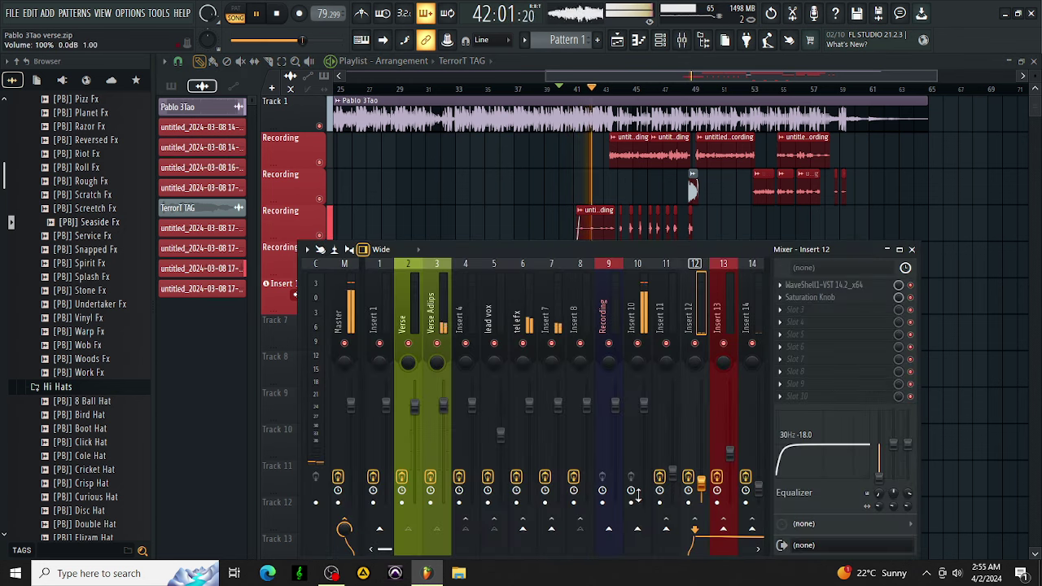
# Lower the volume of the Insert 11 reverb track slightly
pyautogui.moveTo(385, 550); pyautogui.dragTo(405, 550)
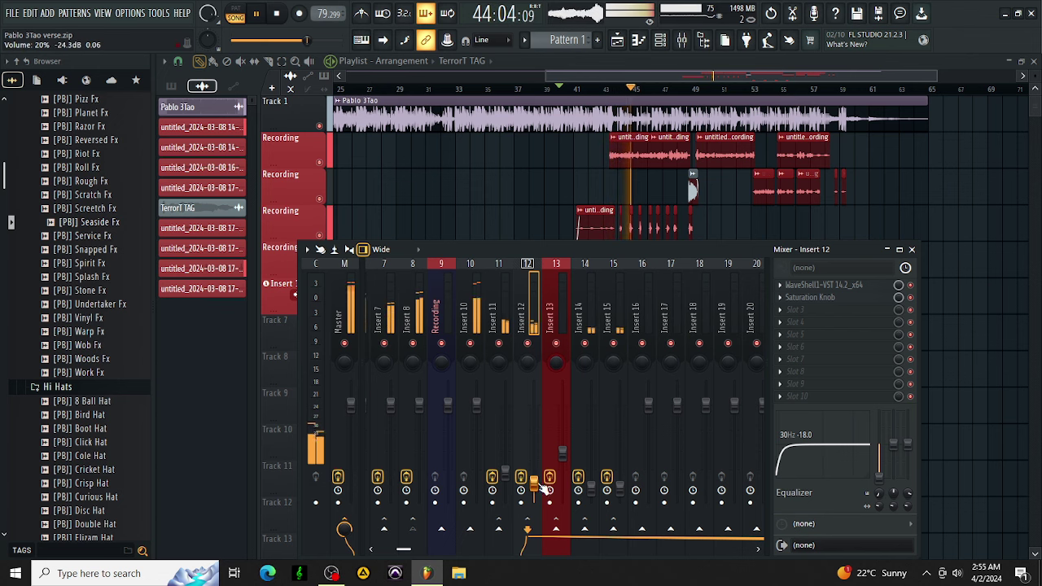
pyautogui.click(493, 319)
pyautogui.moveTo(505, 474); pyautogui.dragTo(504, 477)
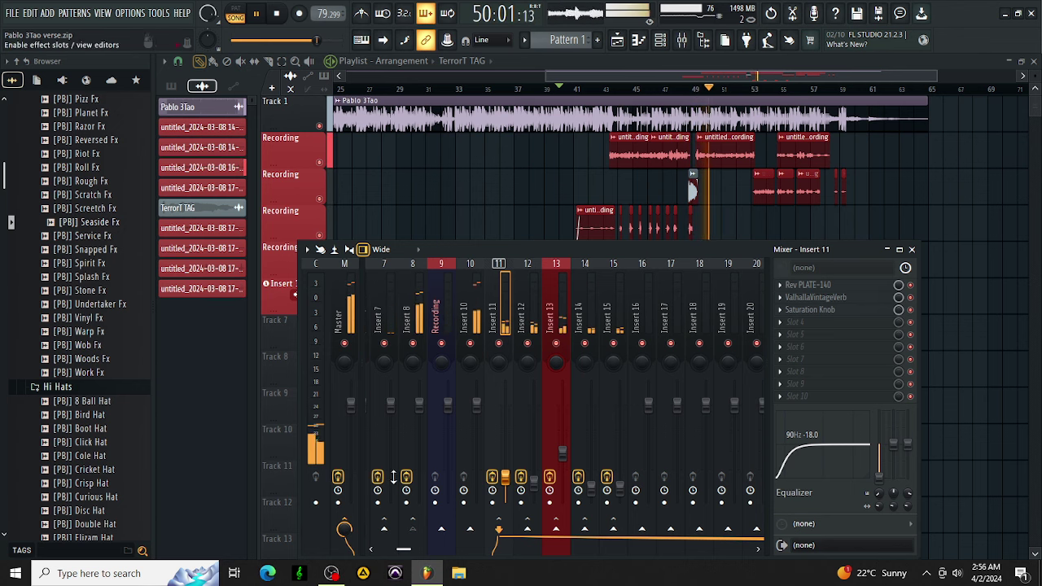
# Raise the volume of the lead vox track slightly
pyautogui.moveTo(404, 551); pyautogui.dragTo(384, 551)
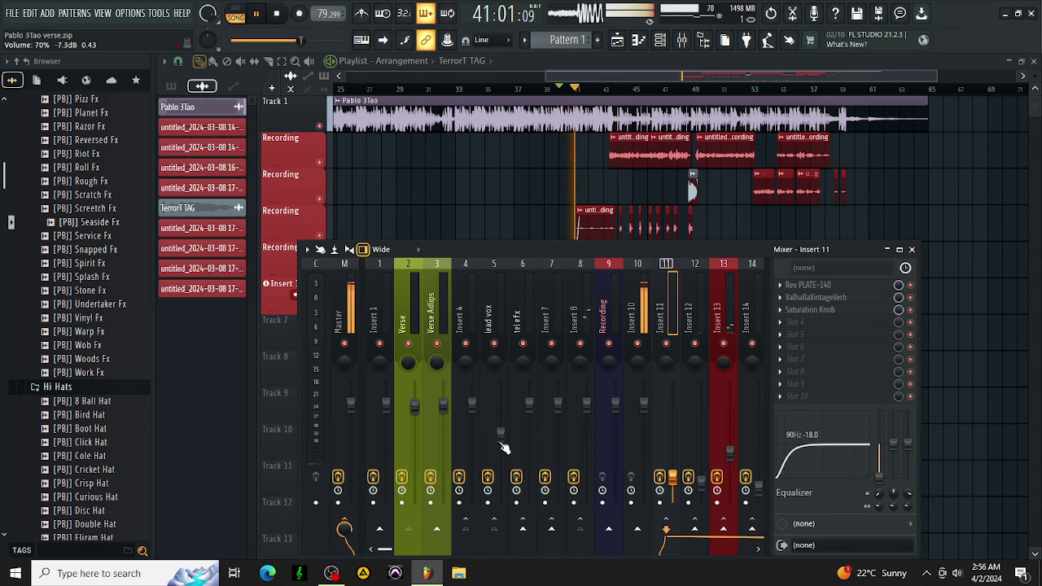
pyautogui.click(499, 435)
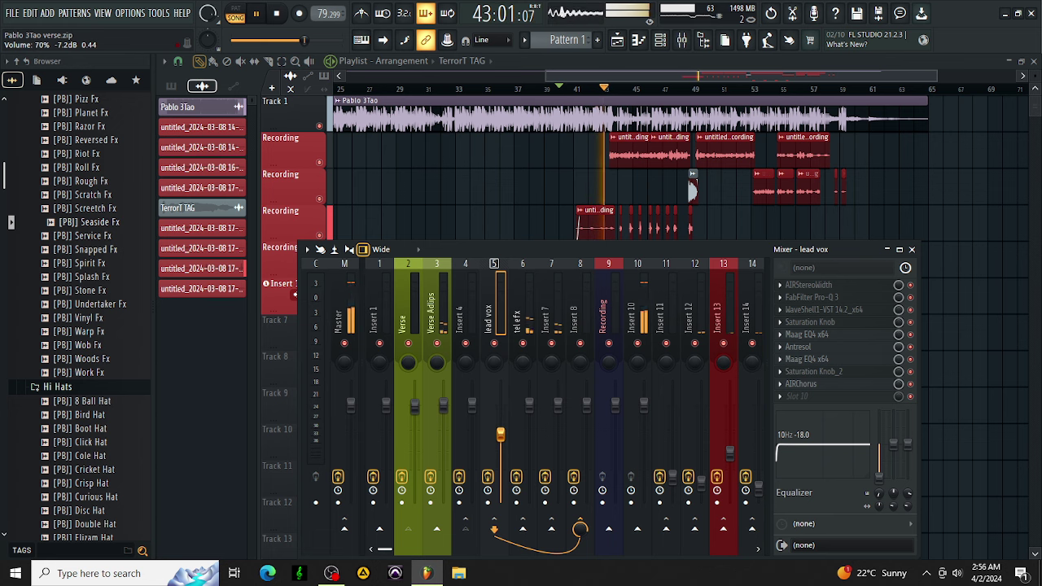
pyautogui.moveTo(500, 435); pyautogui.dragTo(500, 430)
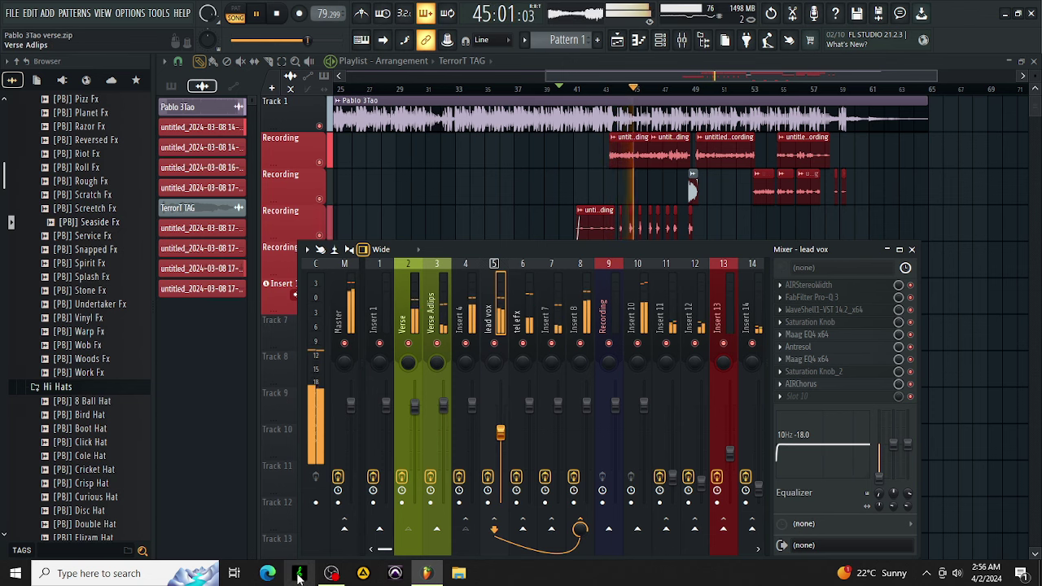
# Replay the verse from about bar 40 to check the lead vocal level in the mix
pyautogui.moveTo(331, 573)
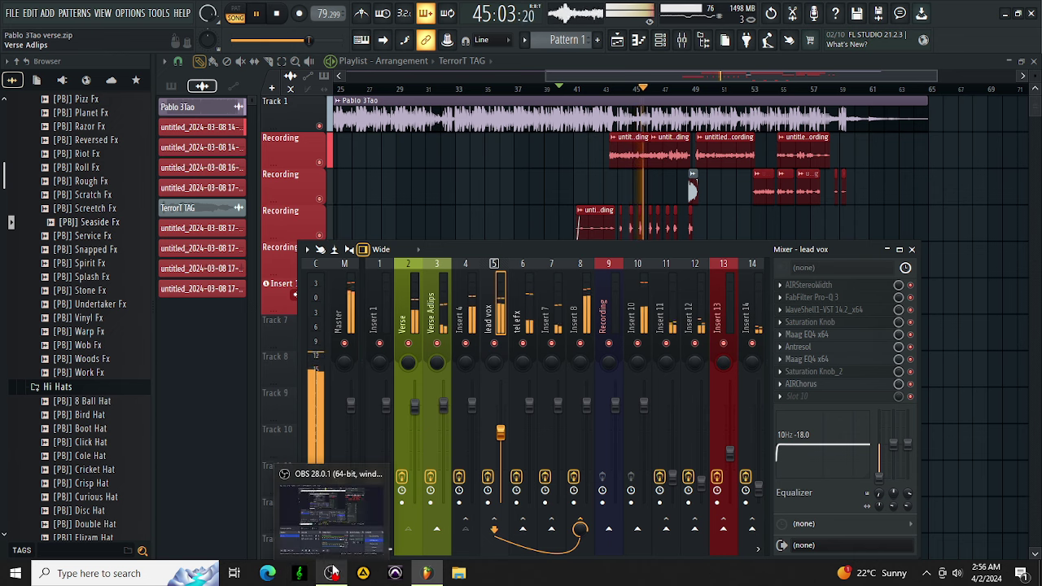
pyautogui.click(321, 530)
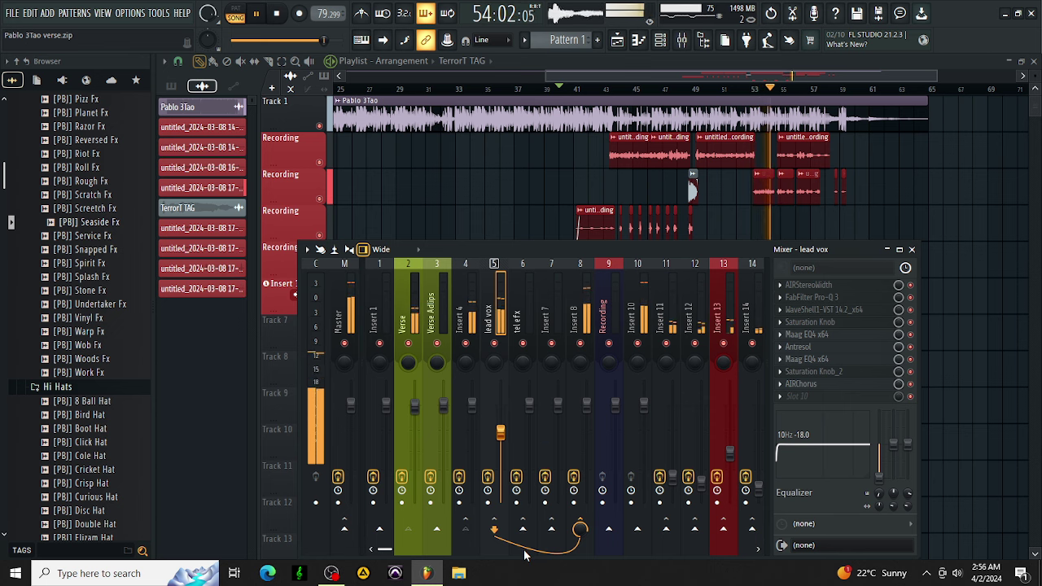
pyautogui.press('space')
pyautogui.press('space')
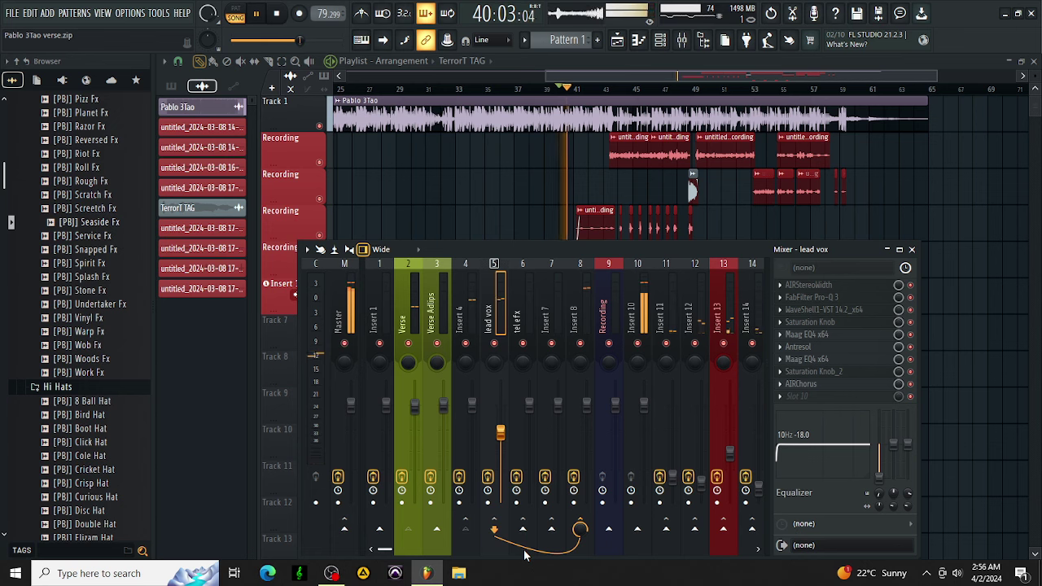
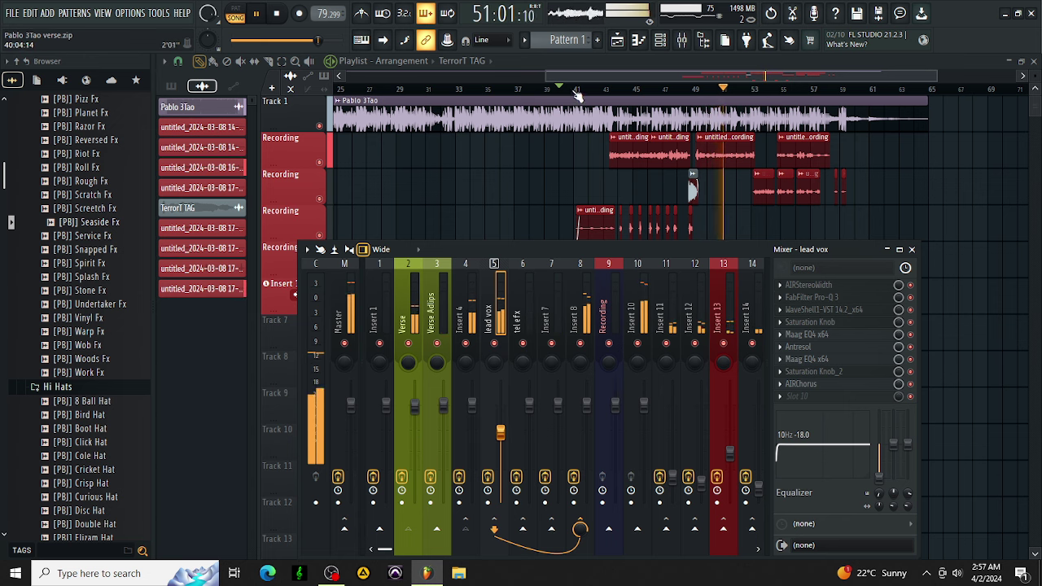
# Play the beat from about bar 18 and add FabFilter Pro-MB to the first effect slot of Insert 10
pyautogui.press('F9')
pyautogui.scroll(-3, 570, 90)
pyautogui.click(426, 89)
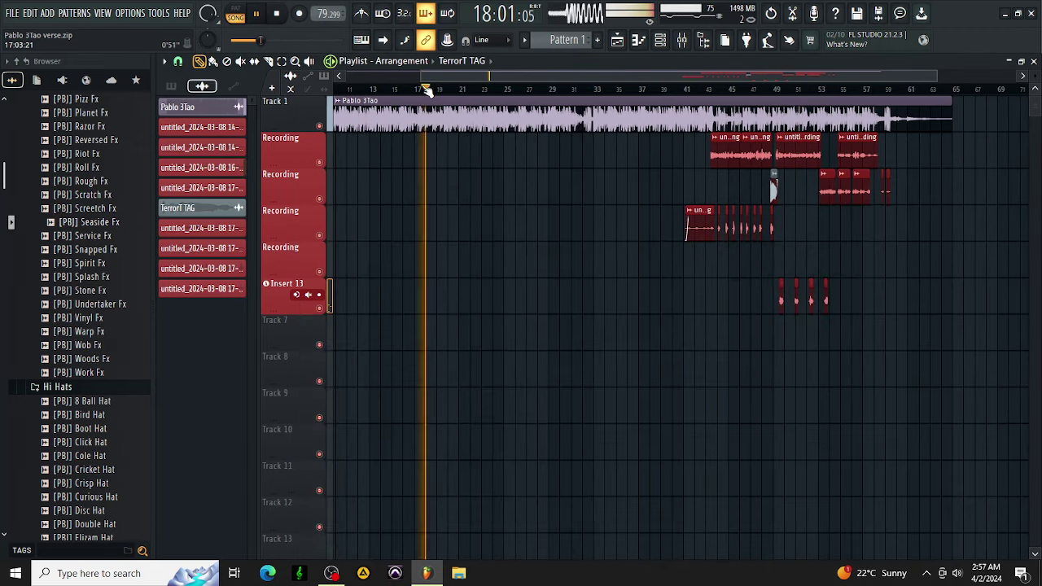
pyautogui.click(693, 45)
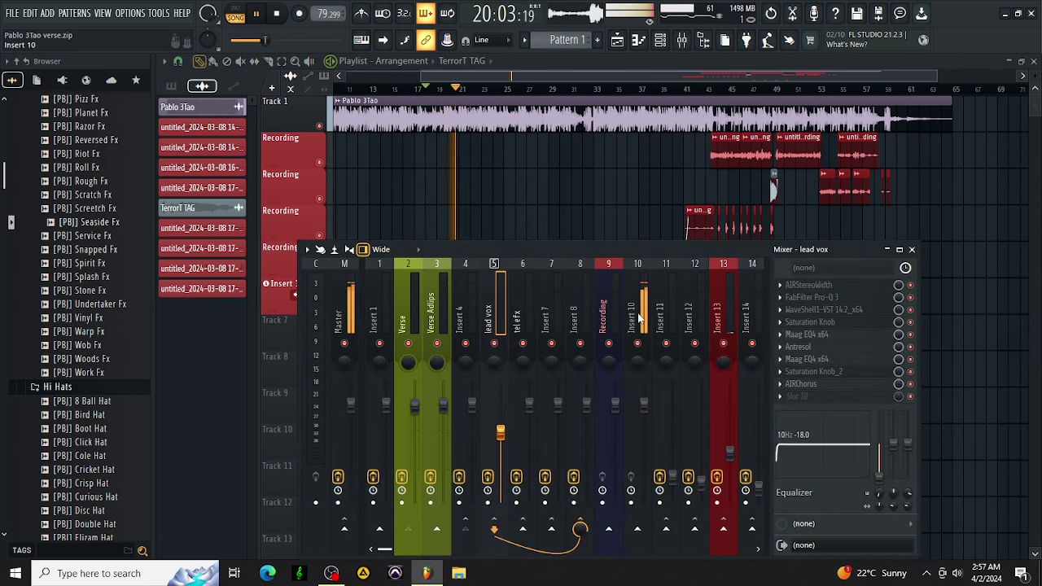
pyautogui.click(641, 317)
pyautogui.click(805, 281)
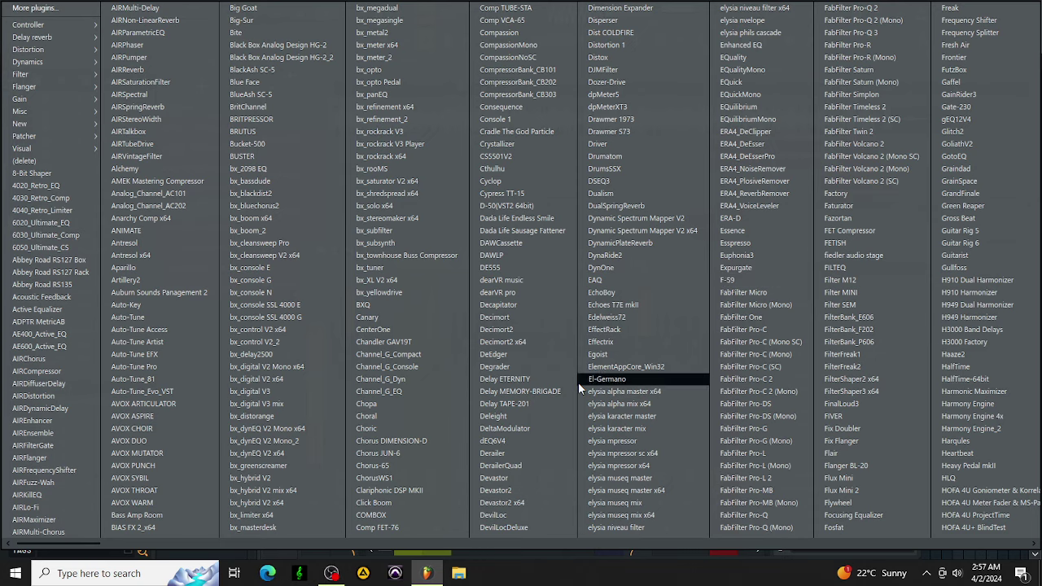
pyautogui.scroll(-4, 550, 386)
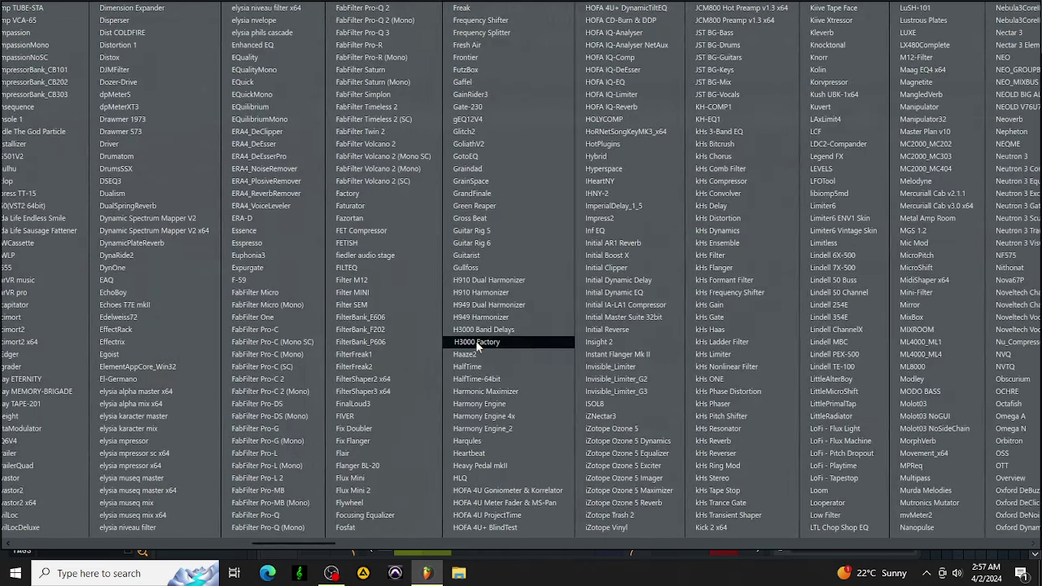
pyautogui.scroll(5, 477, 343)
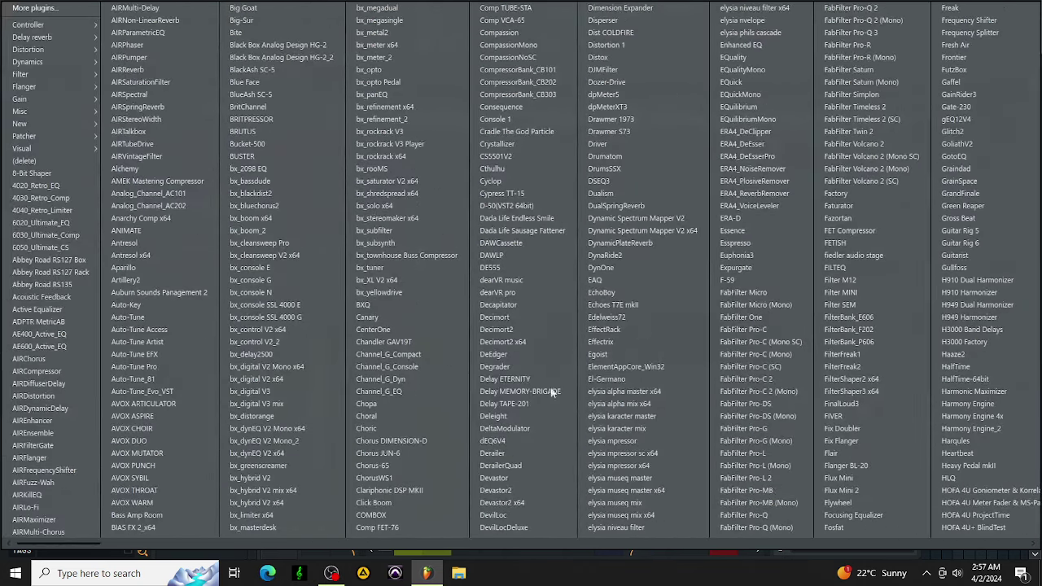
pyautogui.click(747, 490)
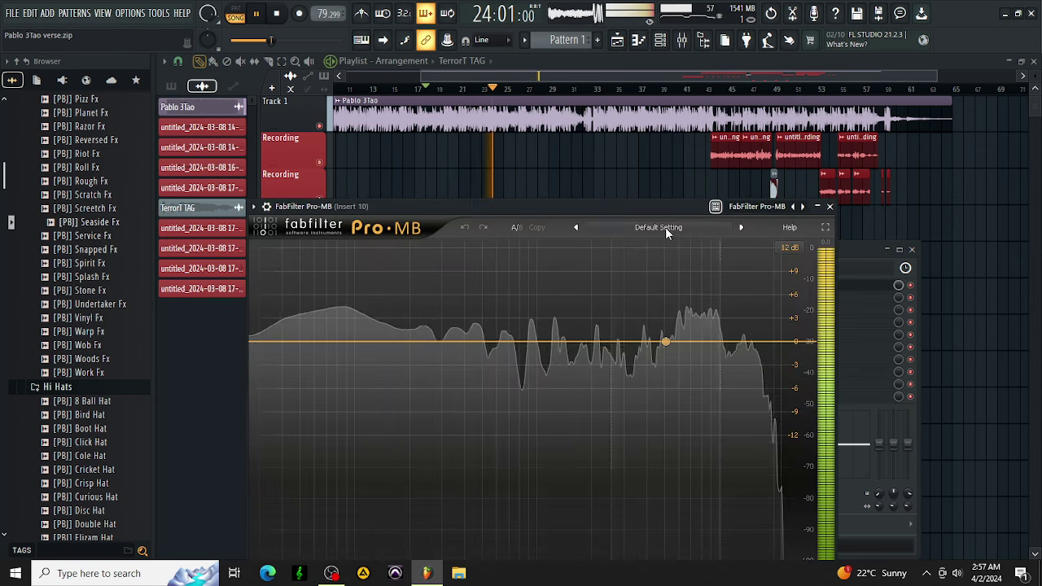
# Load the Mix Bus preset Dynamic Goodness bM in Insert 10's FabFilter Pro-MB and close the plugin
pyautogui.click(661, 228)
pyautogui.moveTo(676, 343)
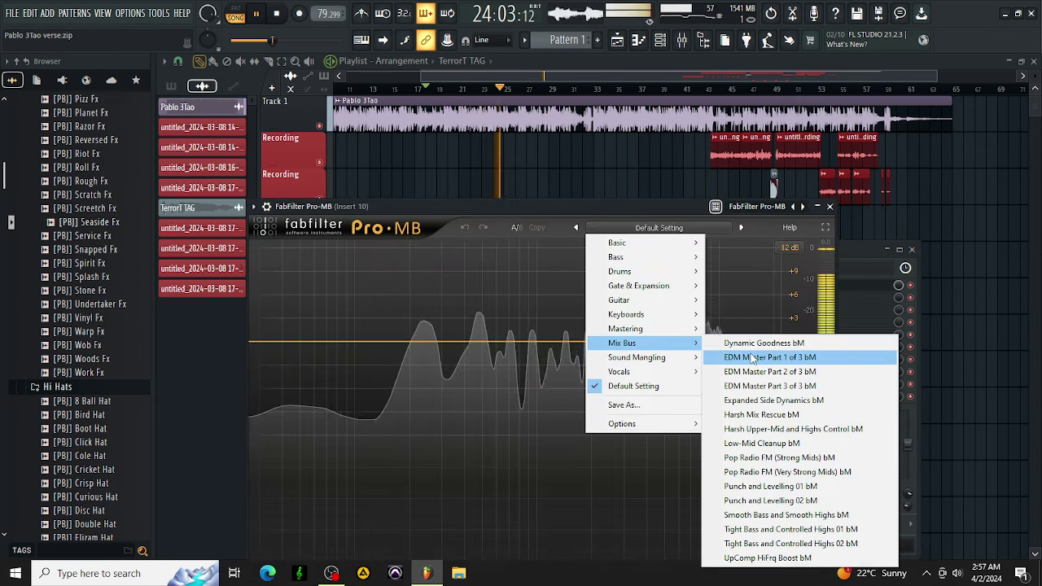
pyautogui.click(755, 345)
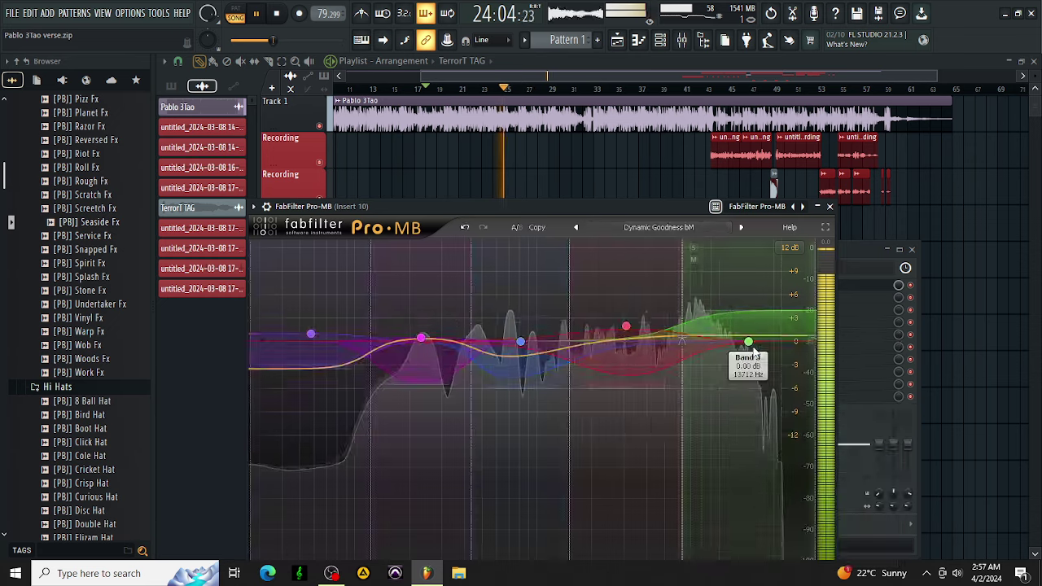
pyautogui.click(830, 207)
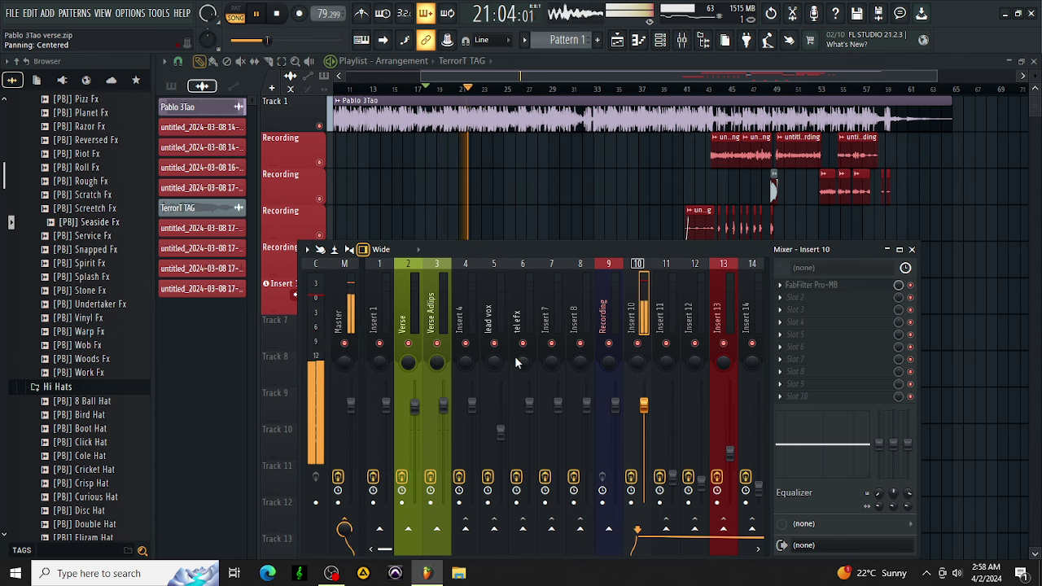
# Play the vocals from about bar 41 and raise the lead vox track's volume a little more
pyautogui.click(683, 91)
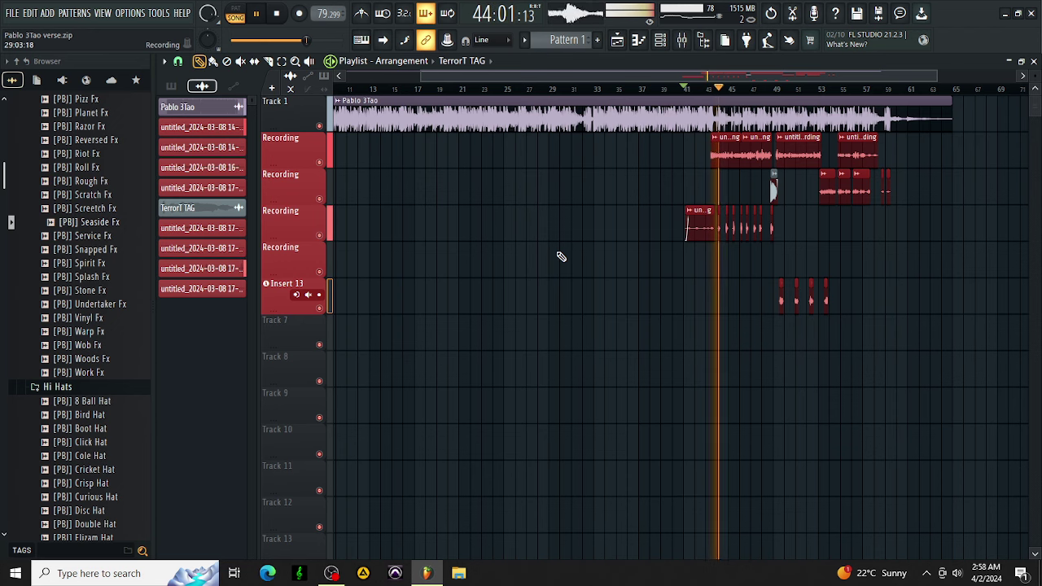
pyautogui.press('F9')
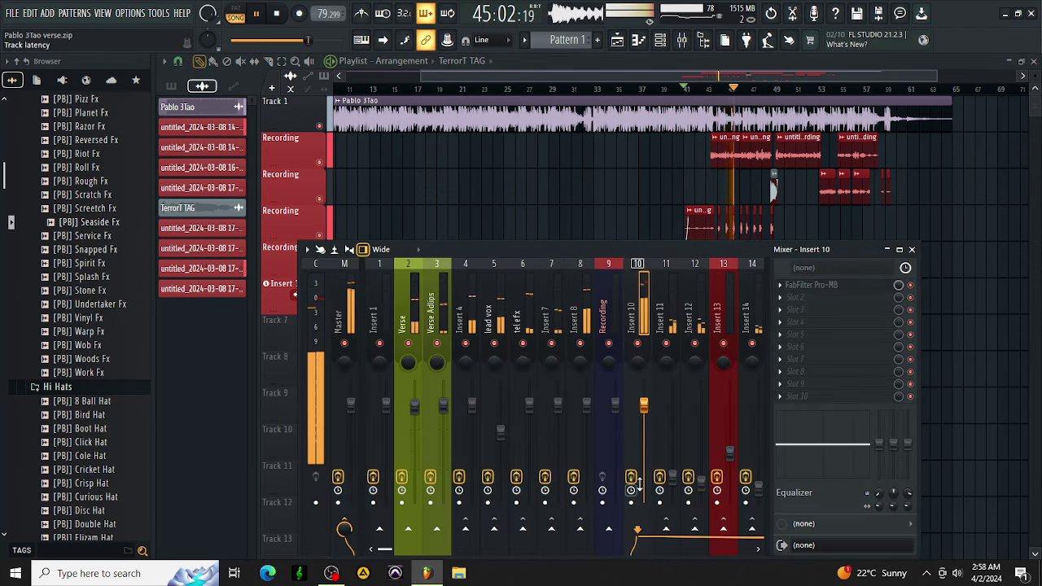
pyautogui.click(500, 431)
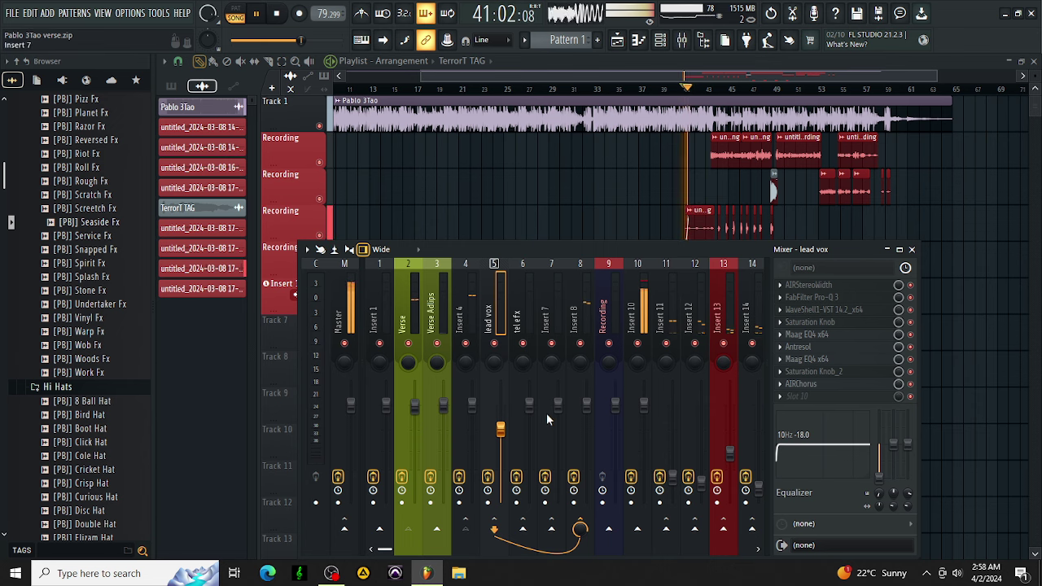
# Make the long ad-lib clip at bar 41 unique and reset its channel volume
pyautogui.doubleClick(693, 226)
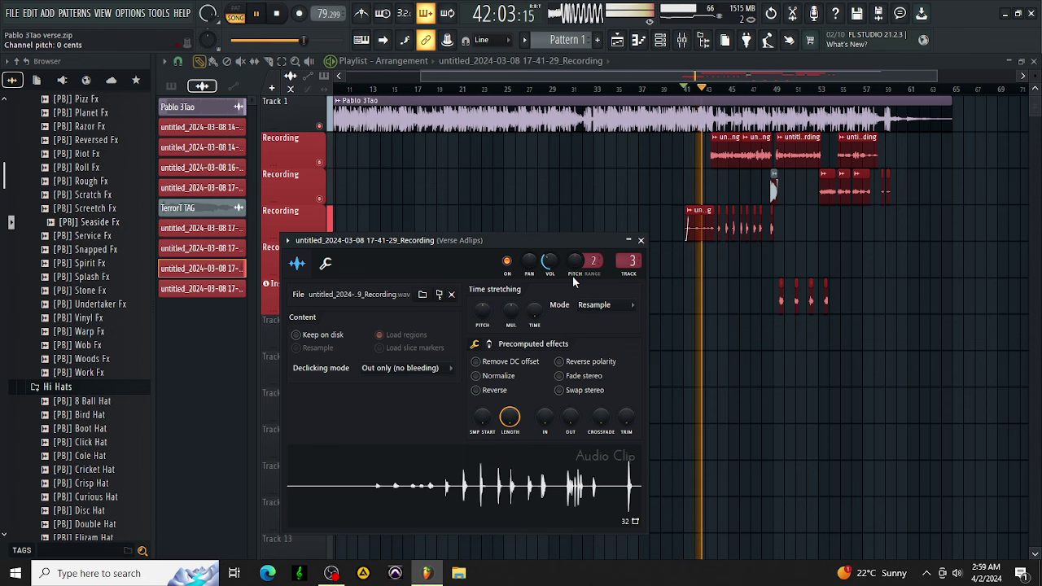
pyautogui.rightClick(690, 222)
pyautogui.click(716, 332)
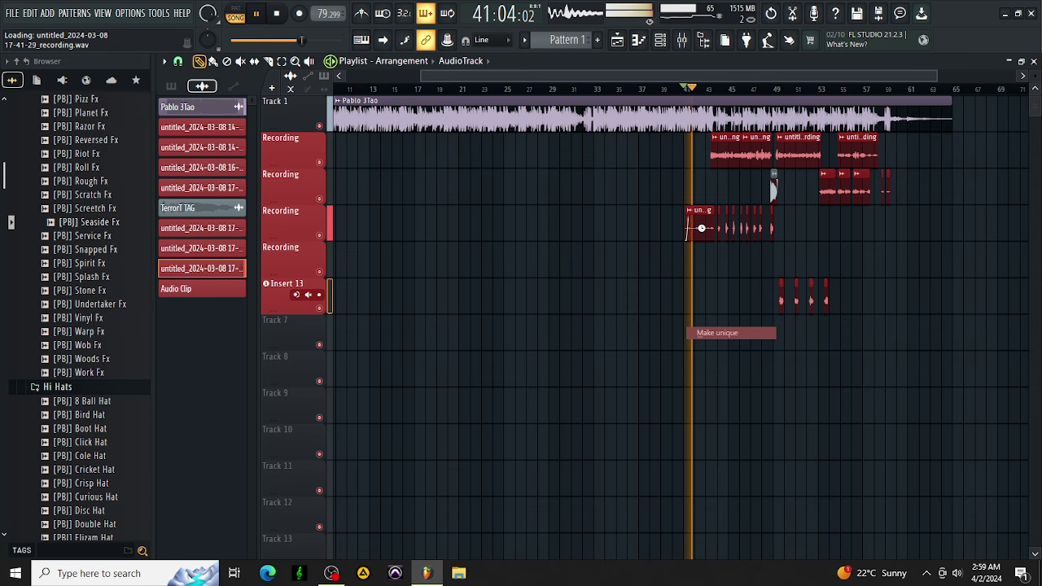
pyautogui.doubleClick(702, 227)
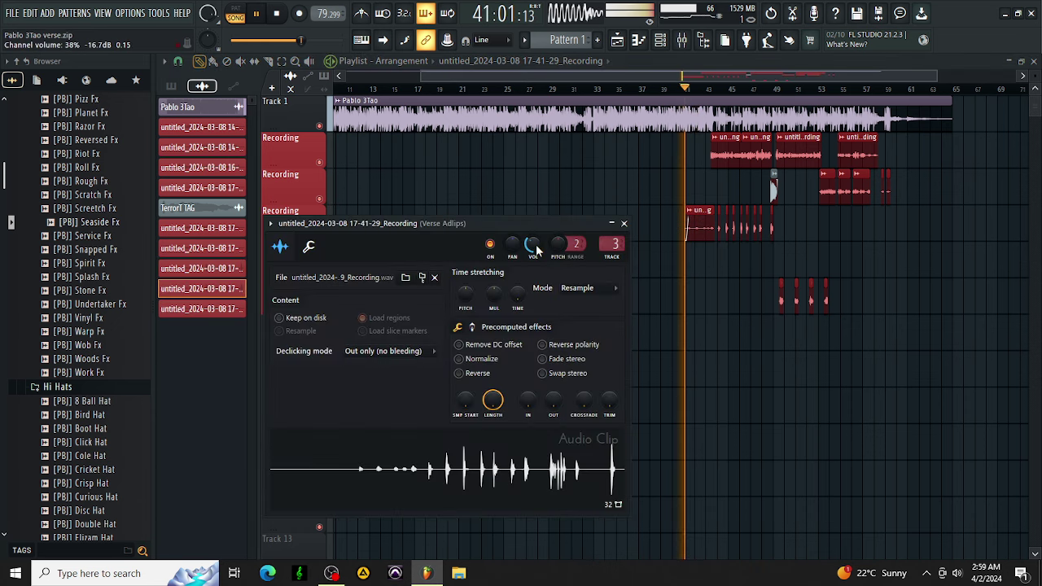
pyautogui.rightClick(533, 251)
pyautogui.click(569, 251)
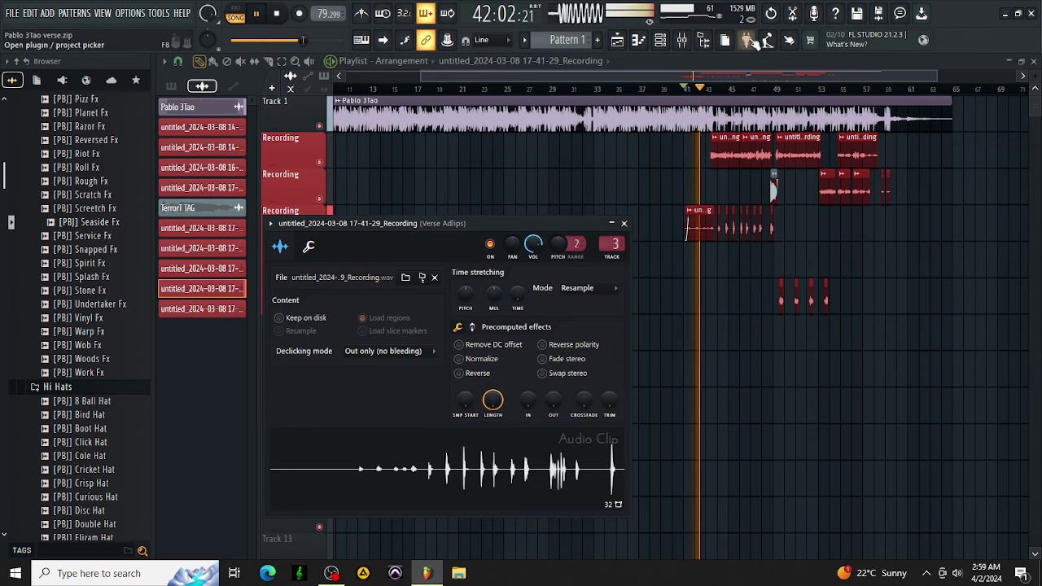
# Replay the section from bar 41 to check the ad-lib clip's level on the Verse Adlips mixer track
pyautogui.click(682, 42)
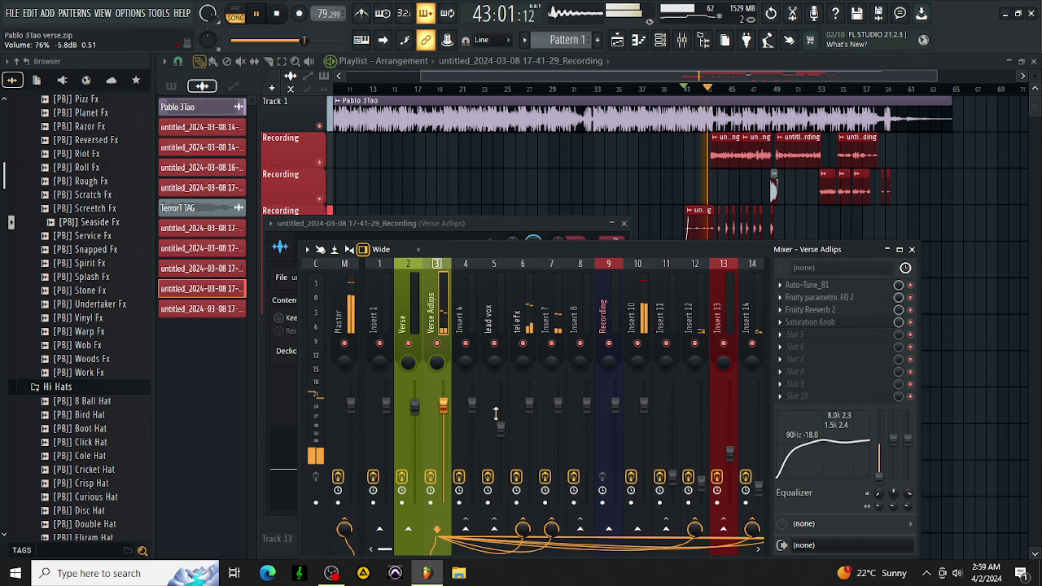
pyautogui.press('space')
pyautogui.press('space')
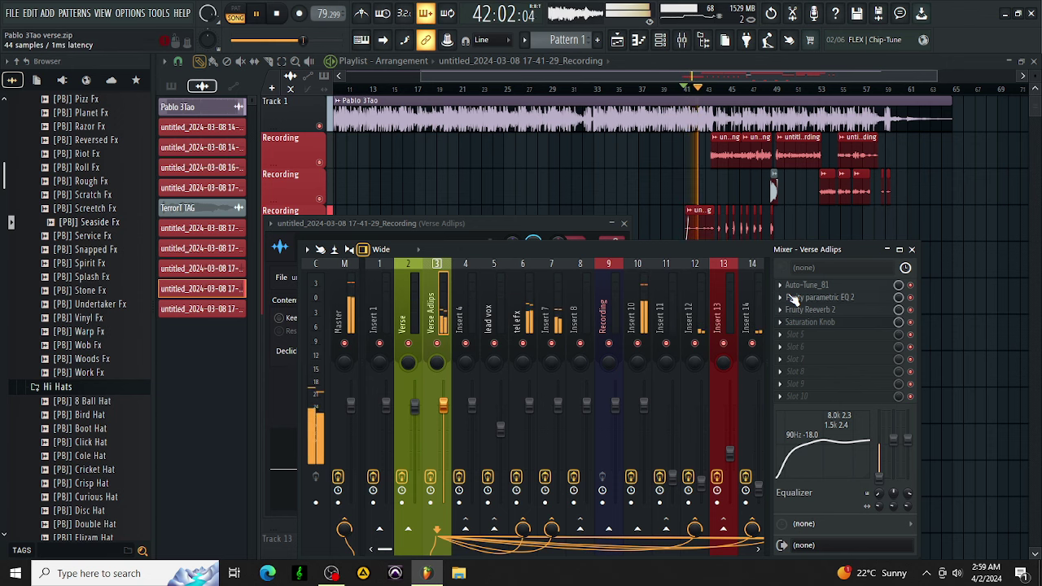
pyautogui.press('space')
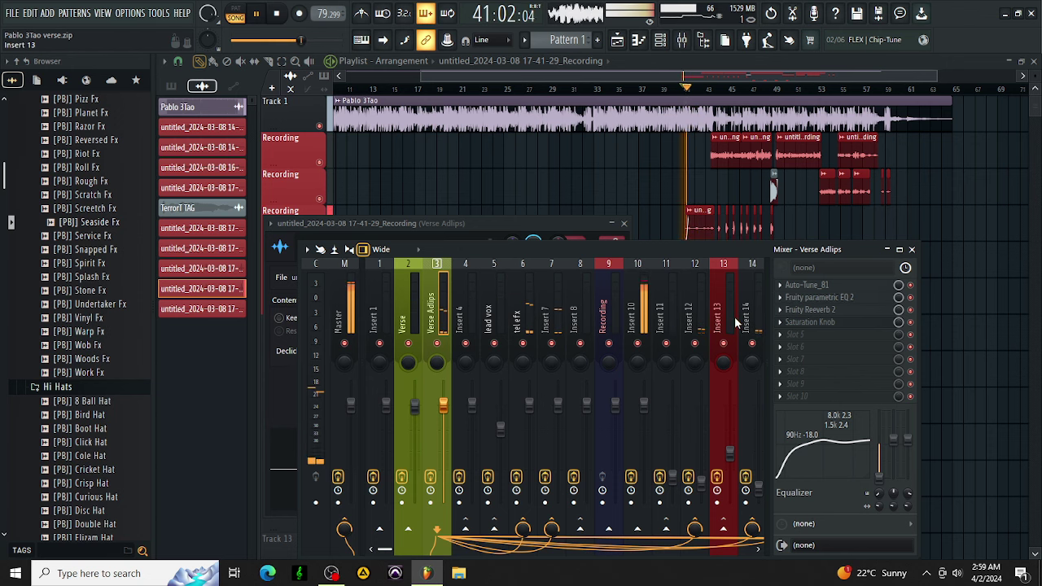
# Route the long ad-lib clip at bar 41 to the empty mixer track Insert 16
pyautogui.moveTo(383, 550); pyautogui.dragTo(409, 555)
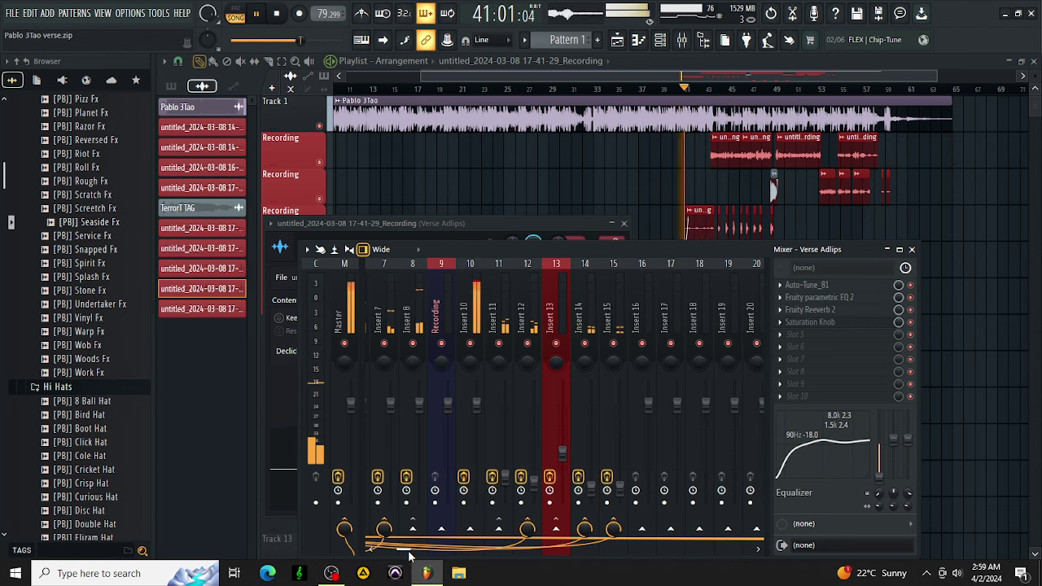
pyautogui.click(526, 297)
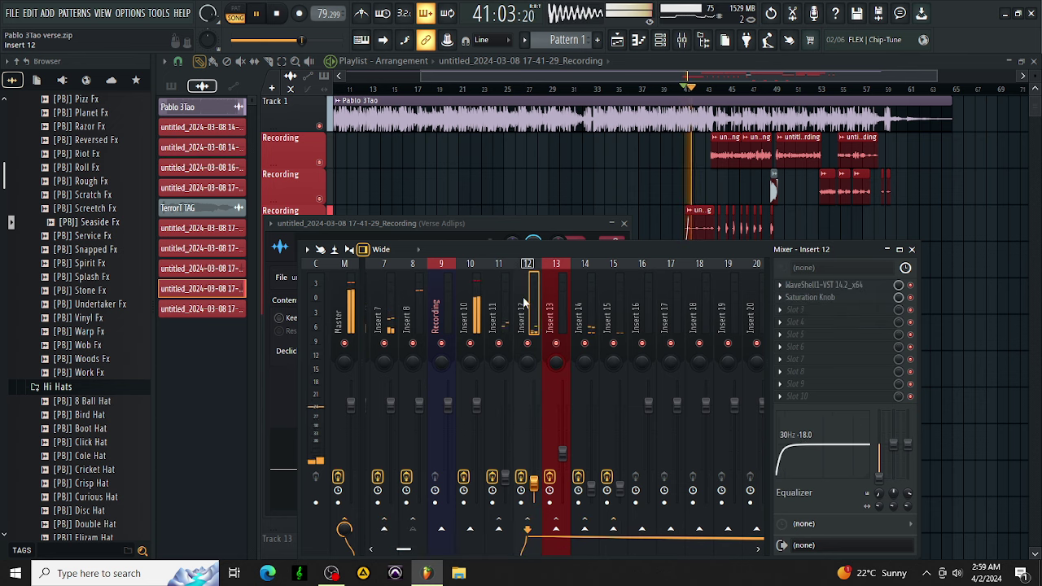
pyautogui.click(499, 302)
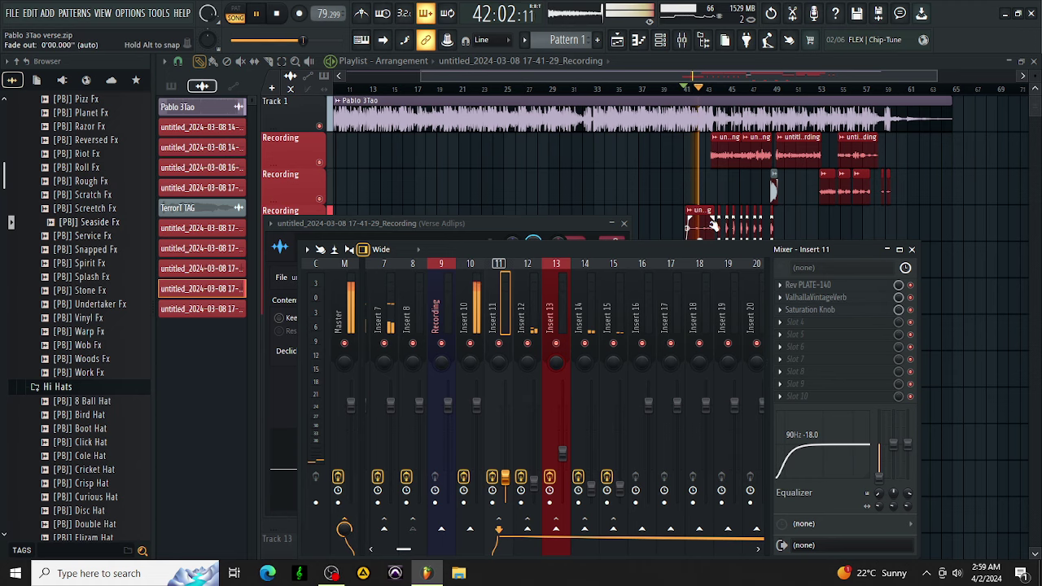
pyautogui.press('F9')
pyautogui.scroll(8, 617, 243)
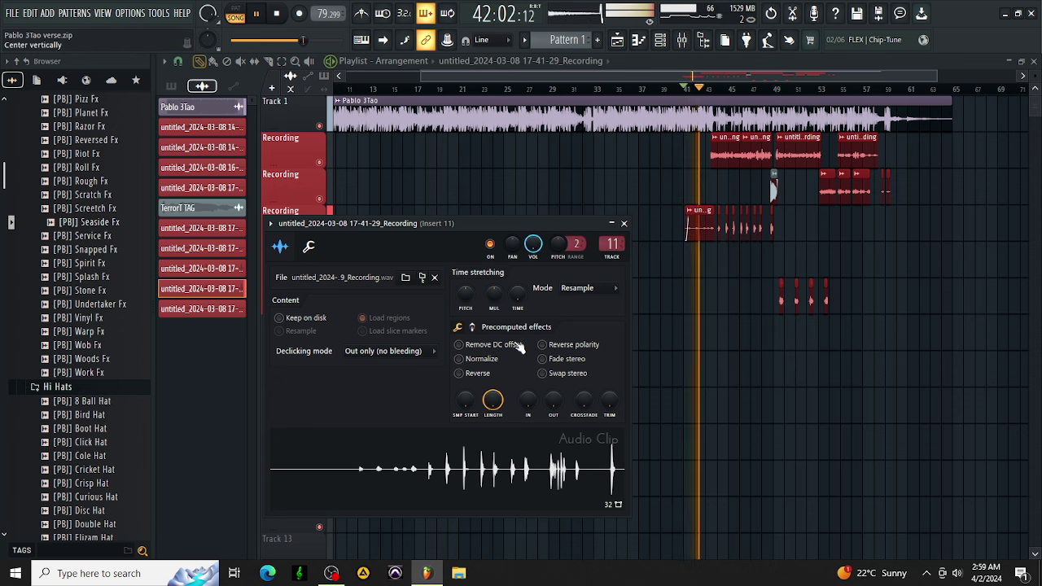
pyautogui.click(682, 40)
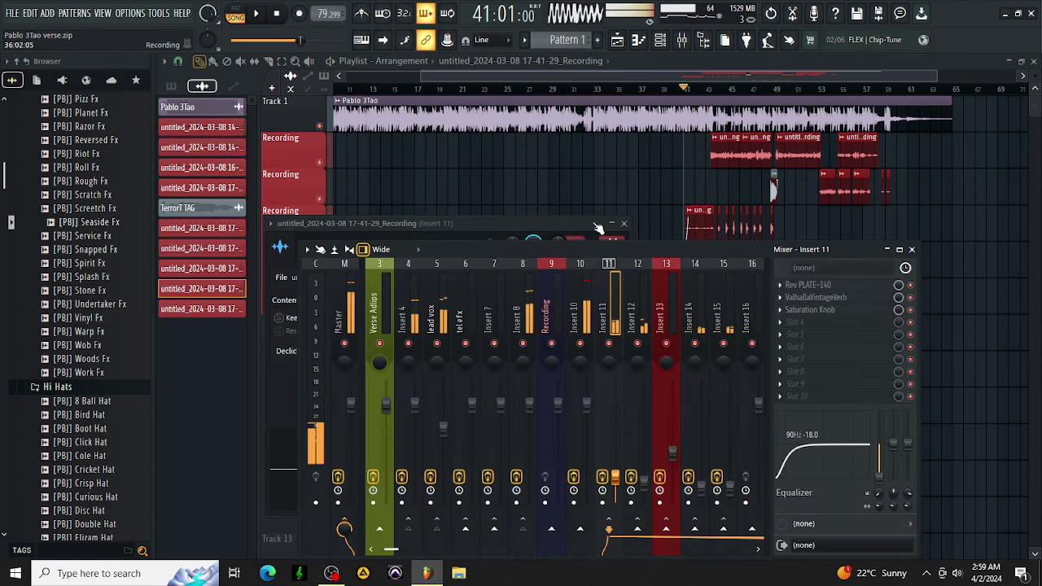
pyautogui.scroll(3, 605, 235)
pyautogui.scroll(2, 605, 235)
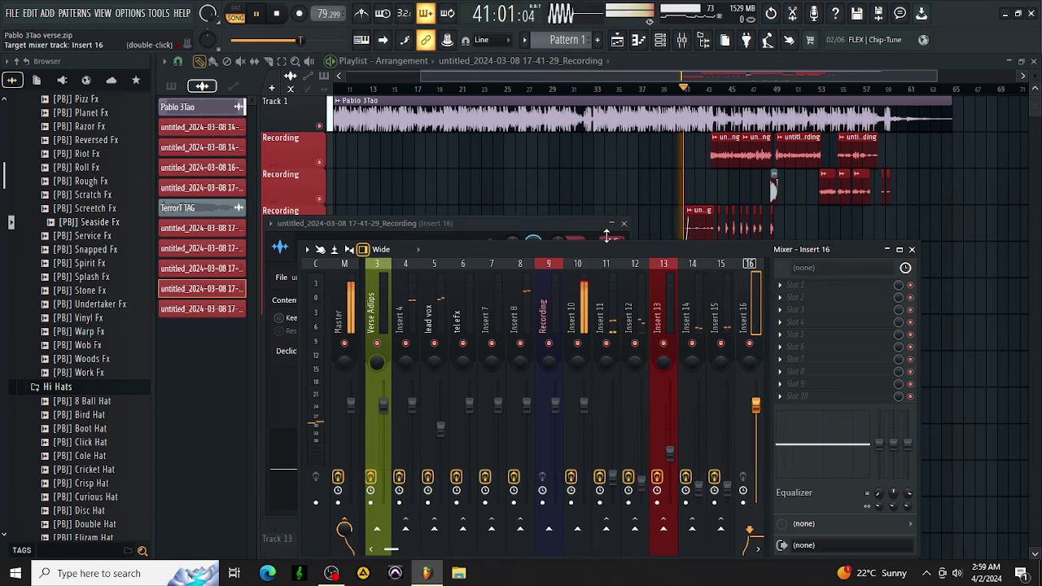
# Load AIRDistortion and FabFilter Pro-Q 3 on Insert 16, apply the Pro-Q 3 Phone preset and close the equalizer
pyautogui.click(794, 297)
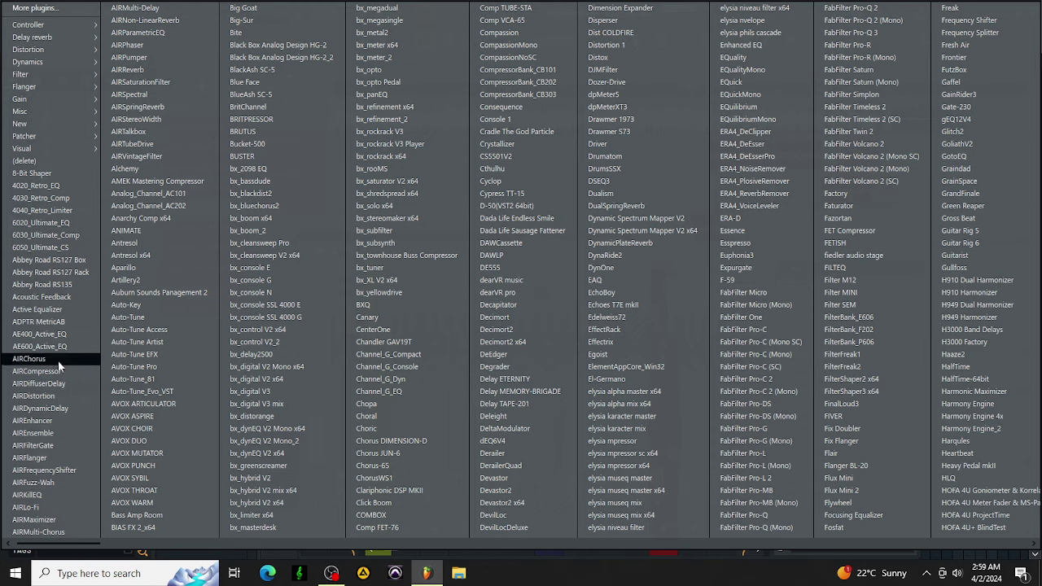
pyautogui.click(62, 394)
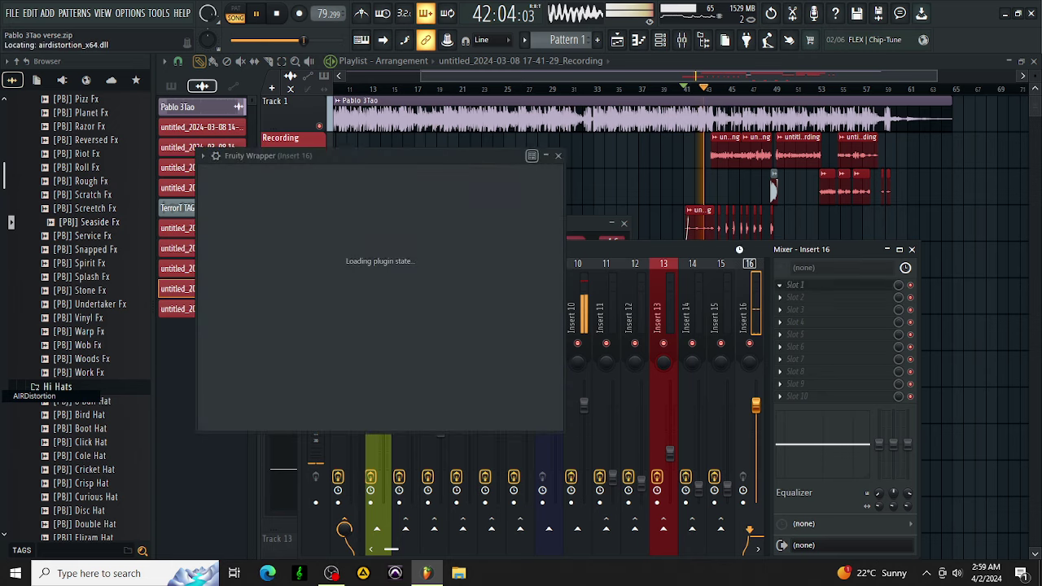
pyautogui.click(817, 295)
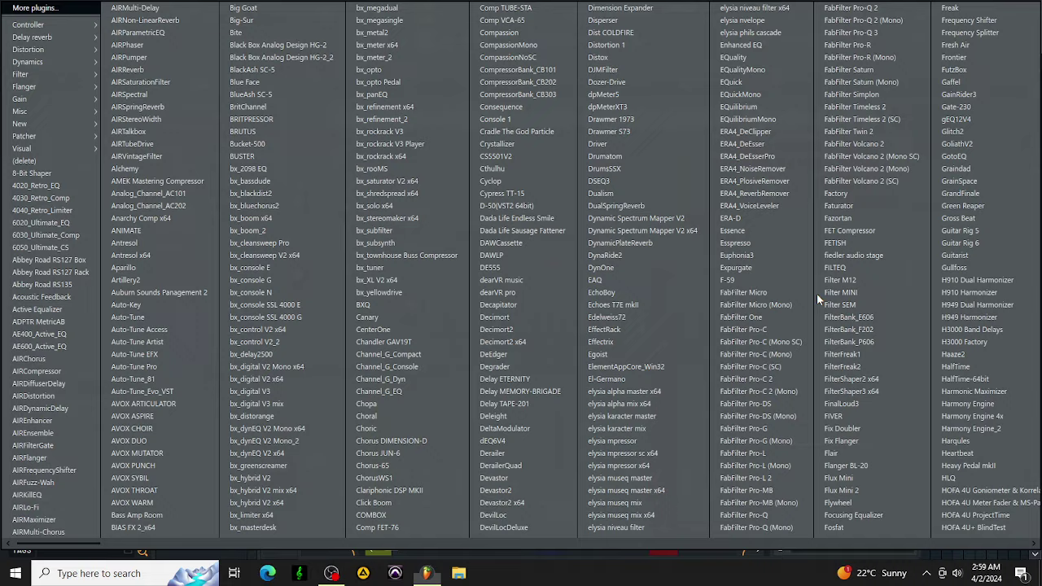
pyautogui.click(850, 32)
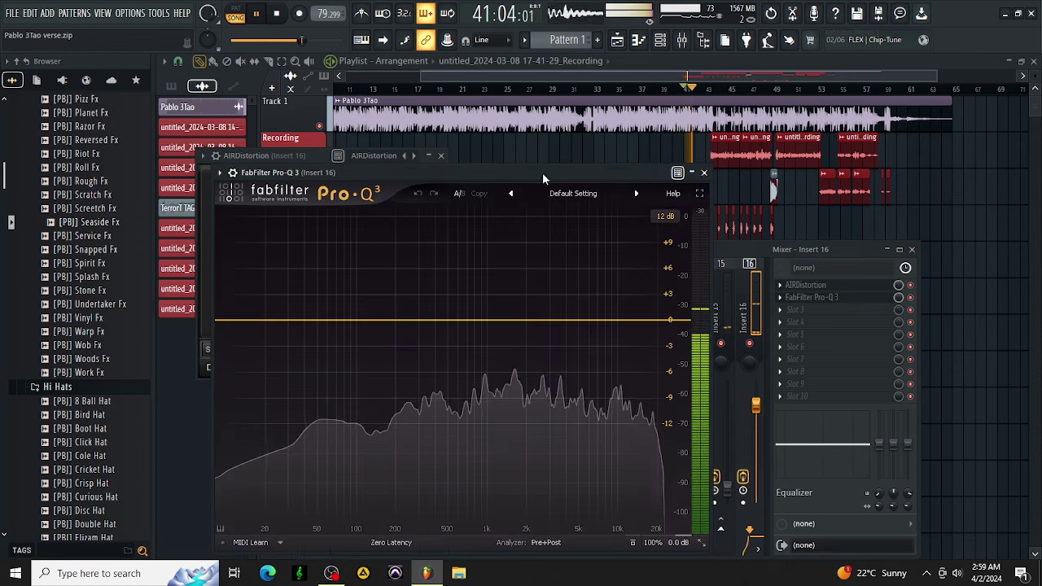
pyautogui.click(565, 192)
pyautogui.click(580, 431)
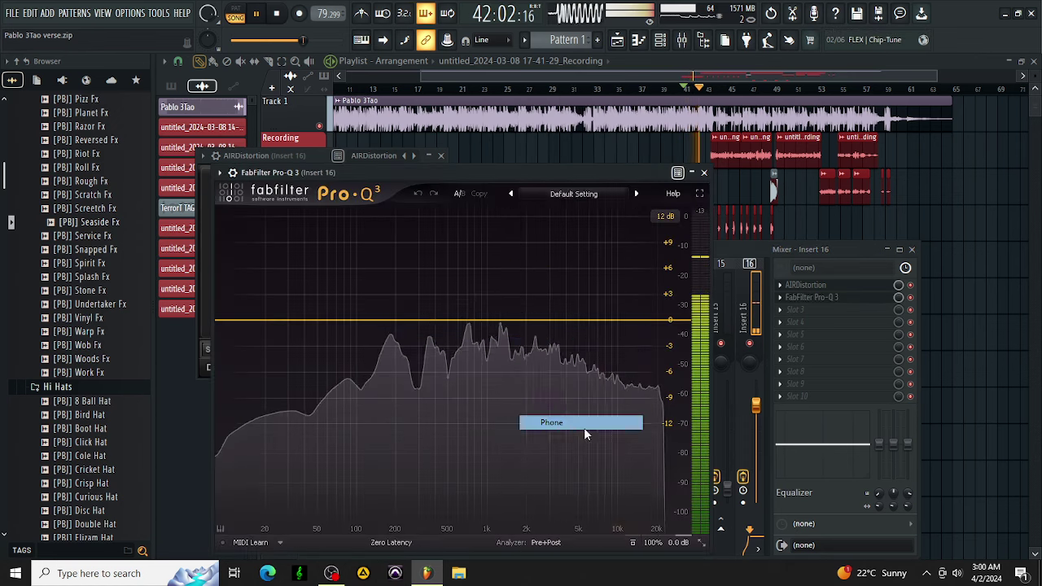
pyautogui.click(704, 173)
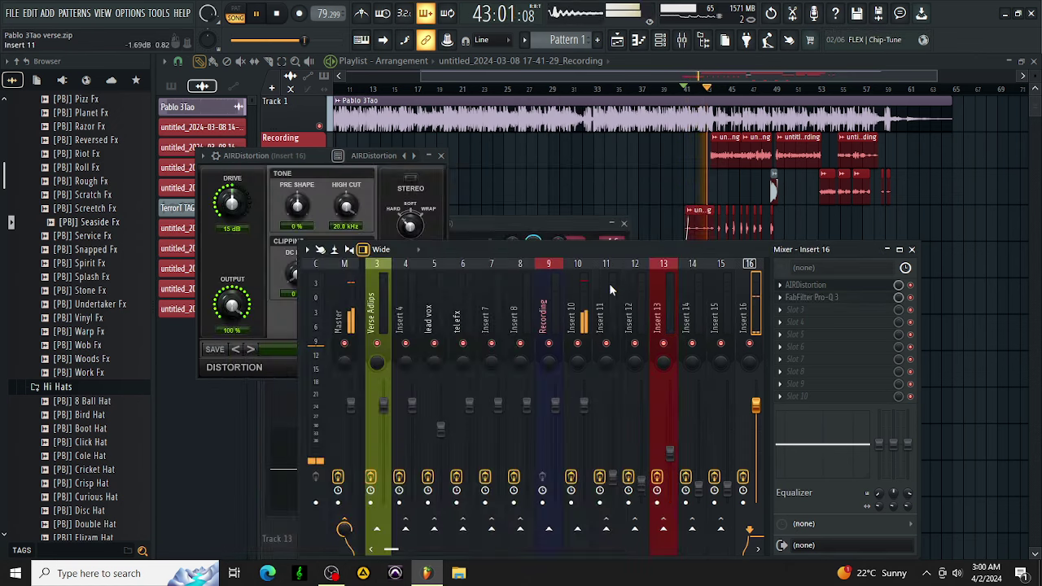
# Lower Insert 16's volume to 51% (-12.4 dB) and replay the section from bar 41
pyautogui.moveTo(756, 423); pyautogui.dragTo(755, 448)
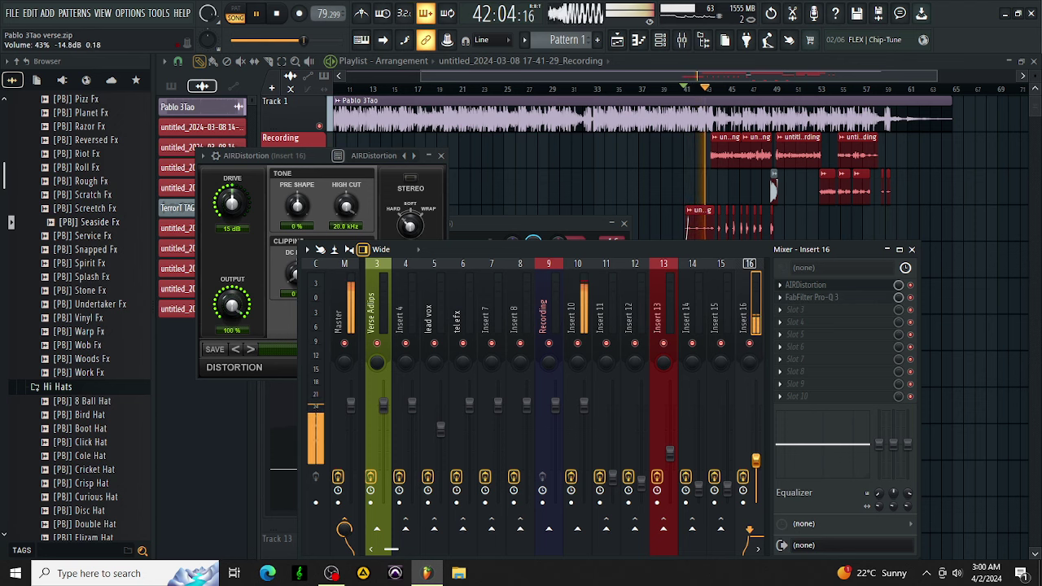
pyautogui.moveTo(755, 457); pyautogui.dragTo(755, 453)
pyautogui.press('space')
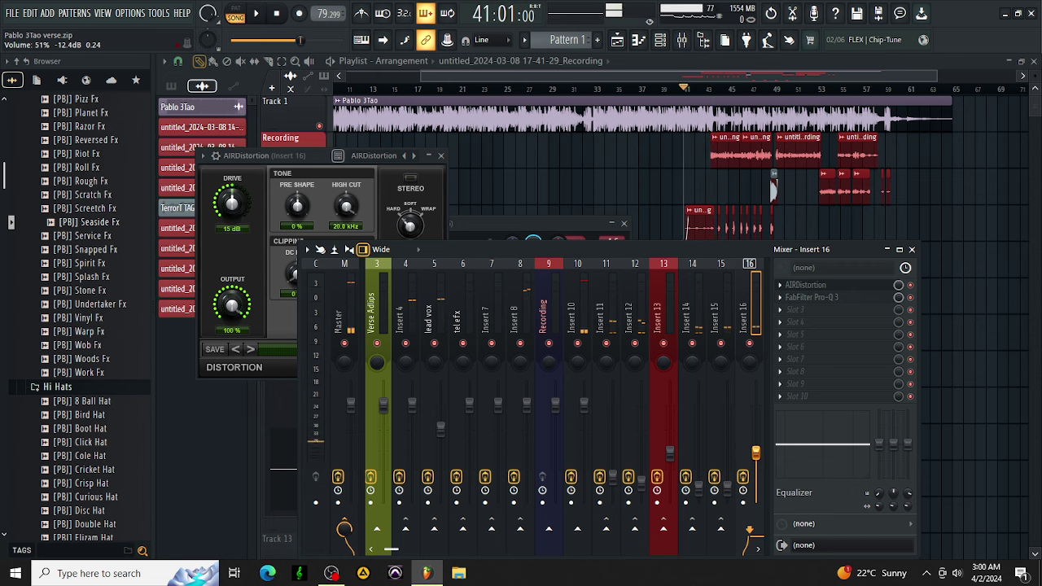
pyautogui.press('space')
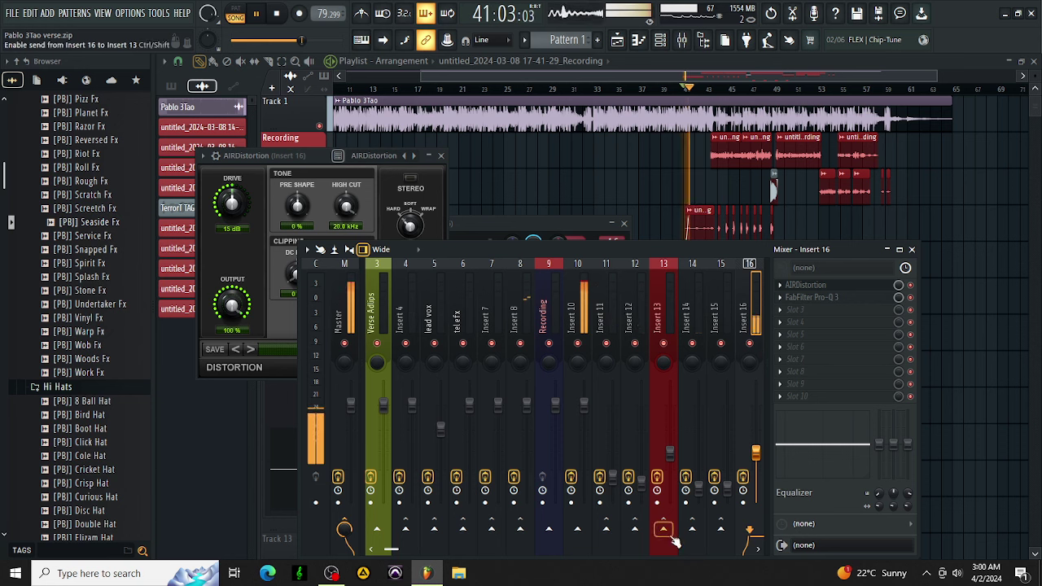
# Try a send from Insert 16 to Insert 13 while replaying from bar 41, and remove that send
pyautogui.click(666, 325)
pyautogui.click(741, 306)
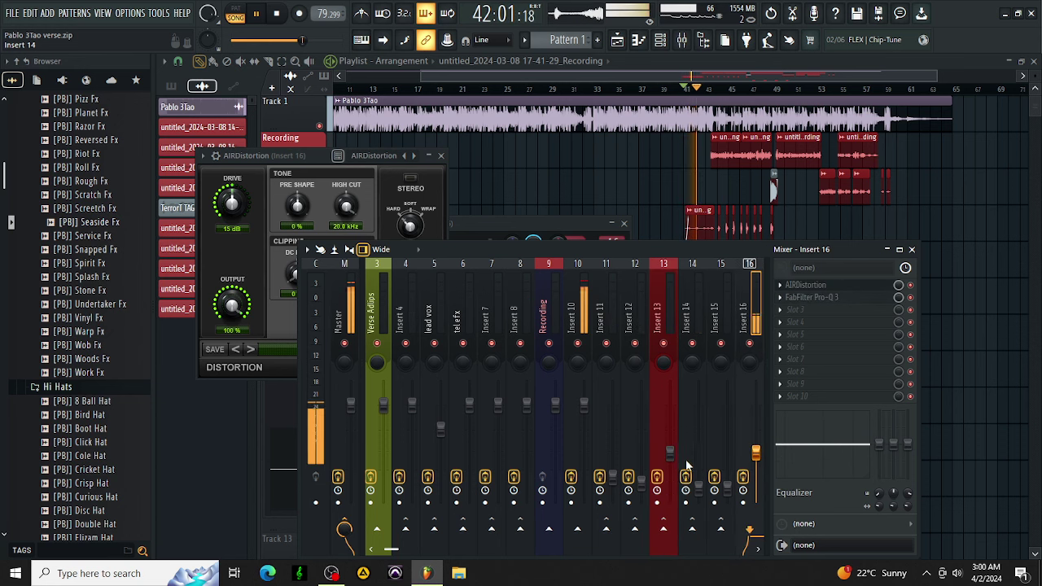
pyautogui.click(664, 539)
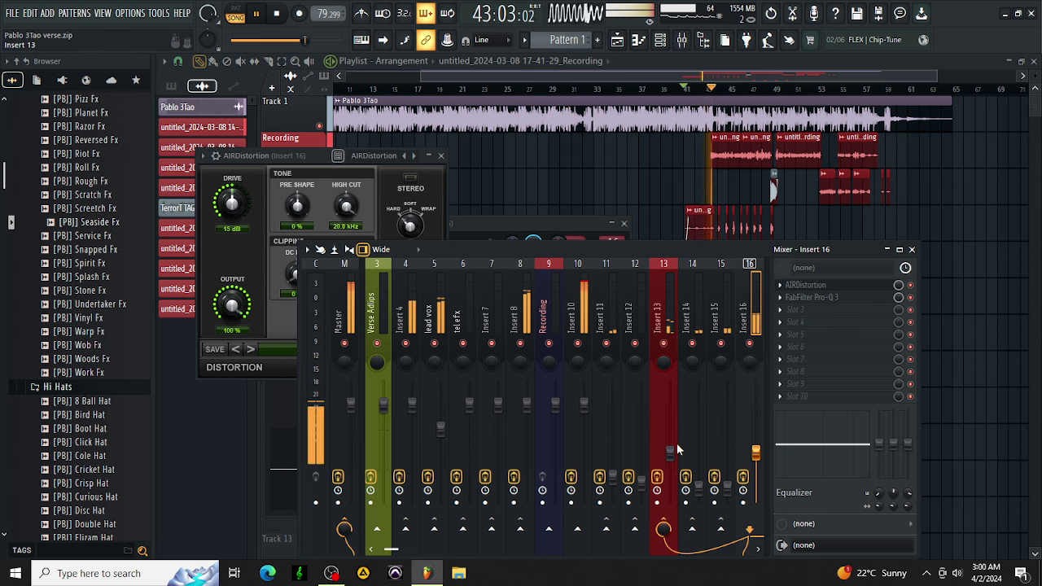
pyautogui.press('space')
pyautogui.press('space')
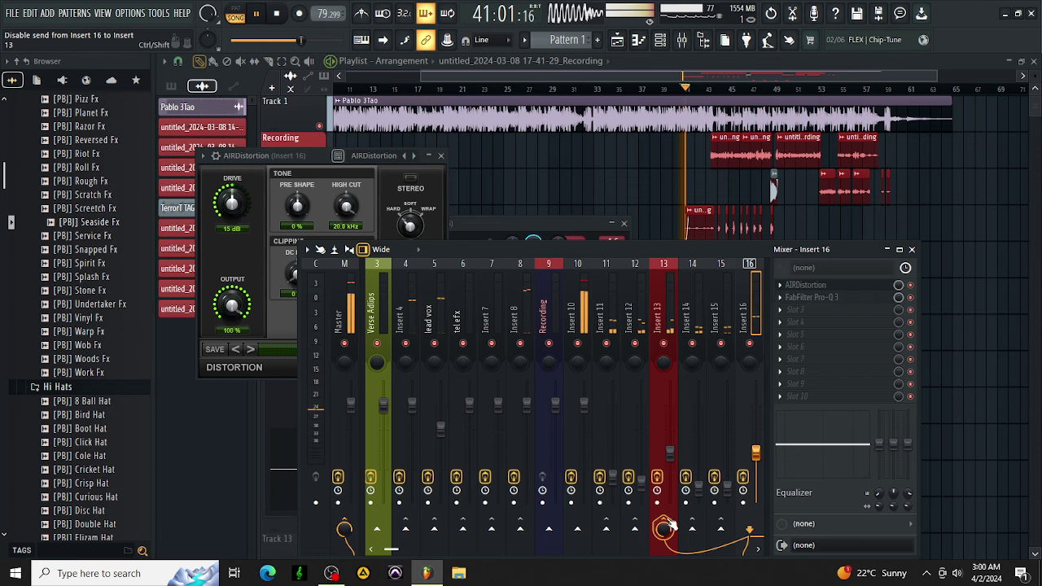
pyautogui.click(663, 529)
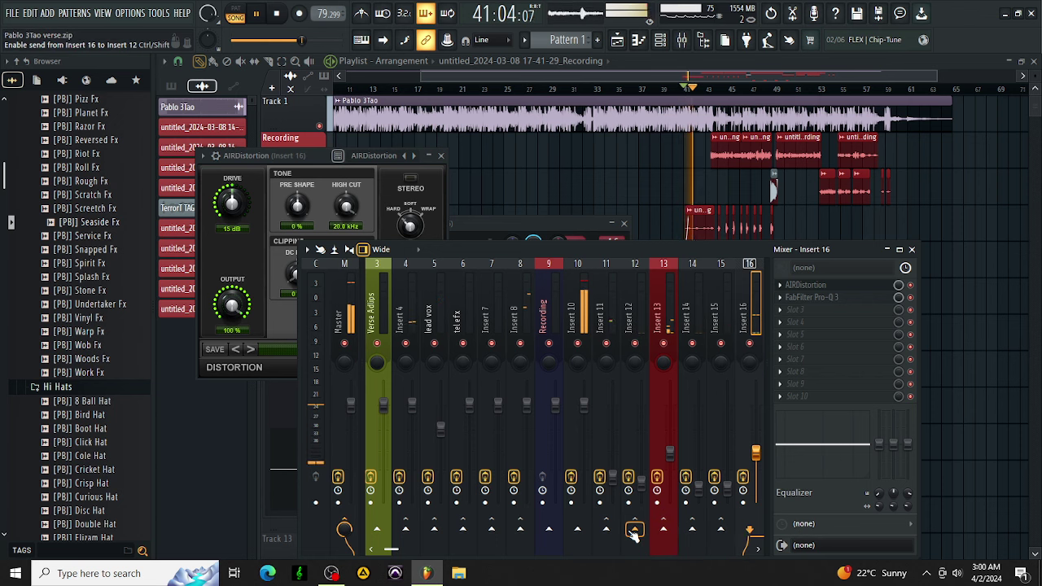
# Send Insert 16 to Insert 12 and close the mixer and the ad-lib clip's channel settings
pyautogui.click(634, 530)
pyautogui.click(642, 309)
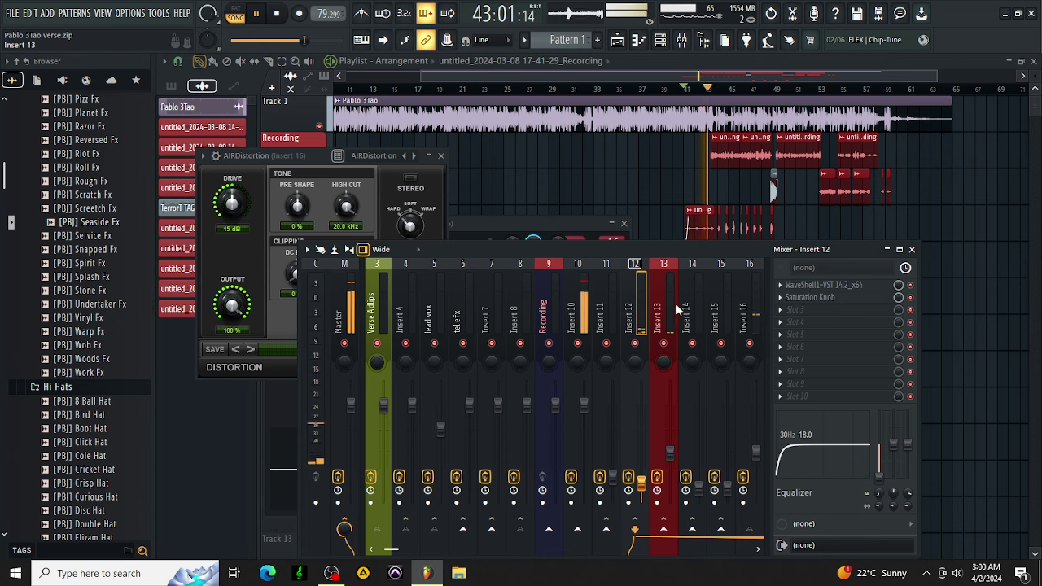
pyautogui.click(912, 249)
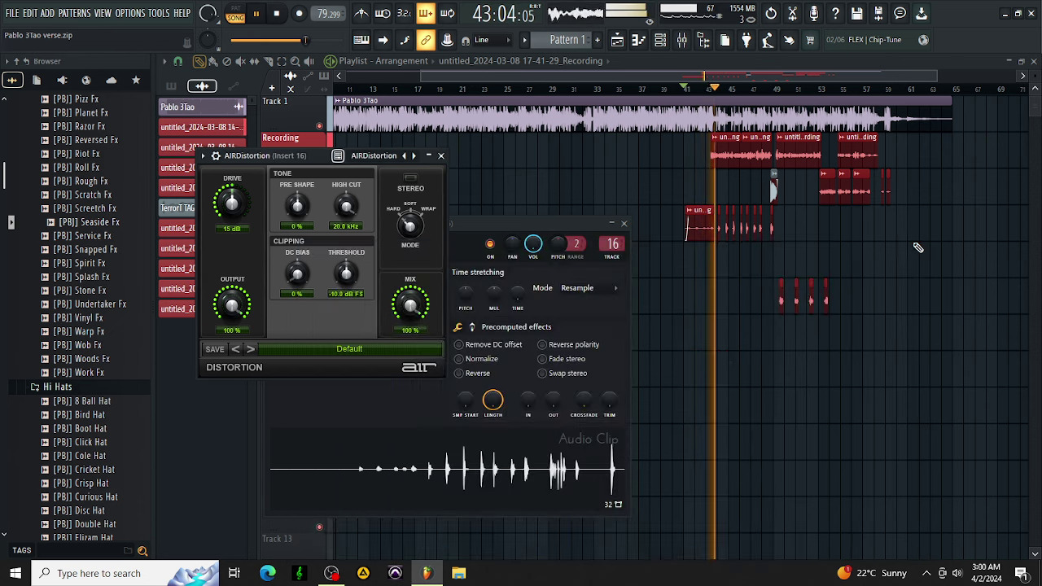
pyautogui.click(623, 223)
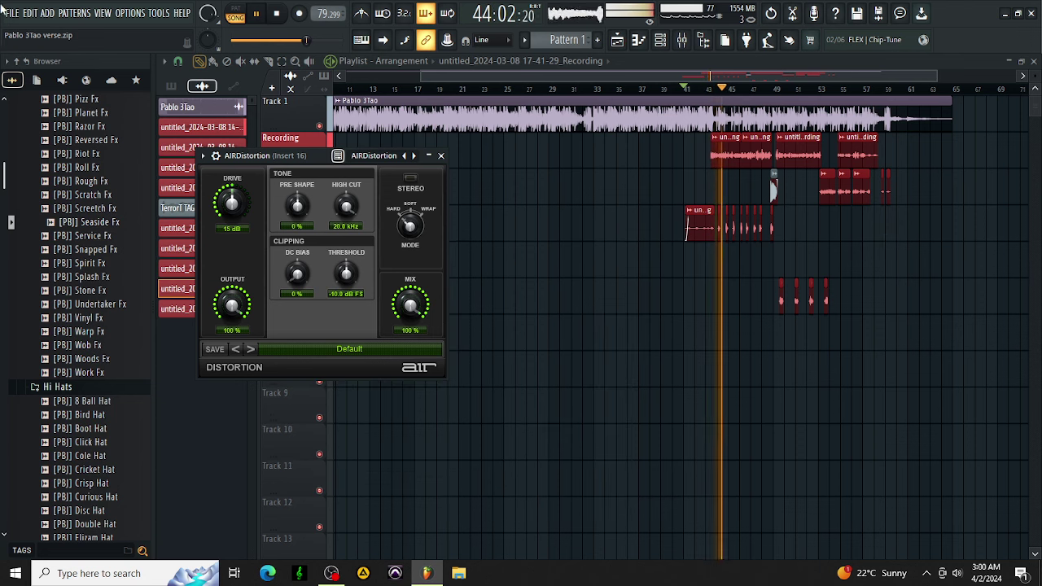
# Save the project and bring up the list of export formats
pyautogui.click(12, 13)
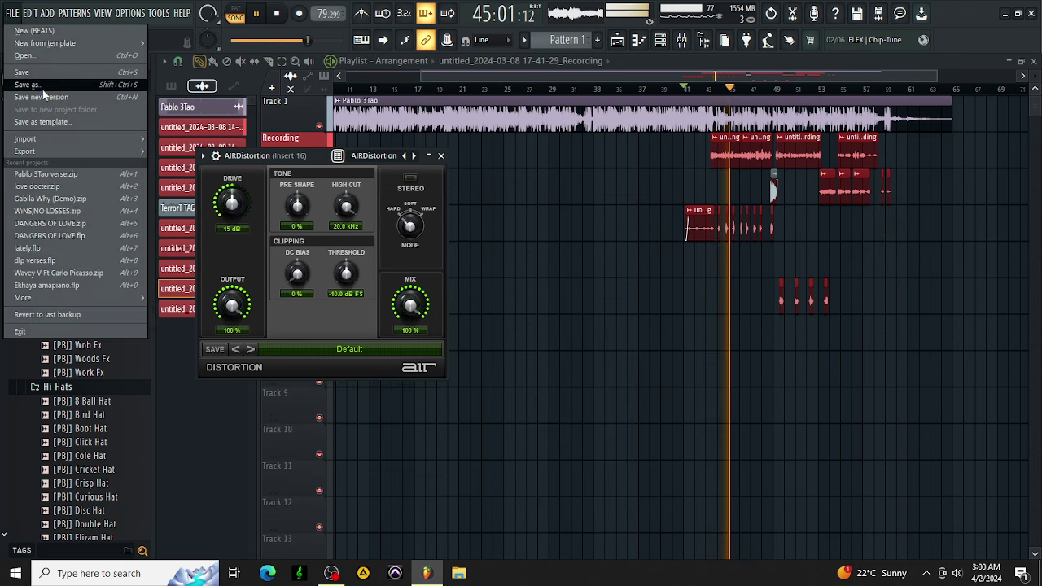
pyautogui.click(55, 72)
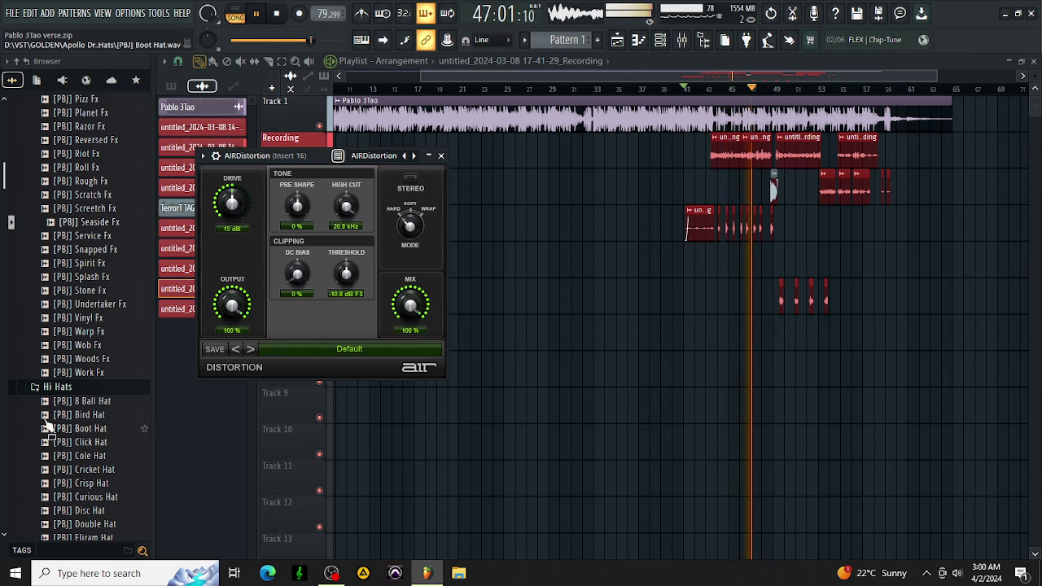
pyautogui.click(12, 13)
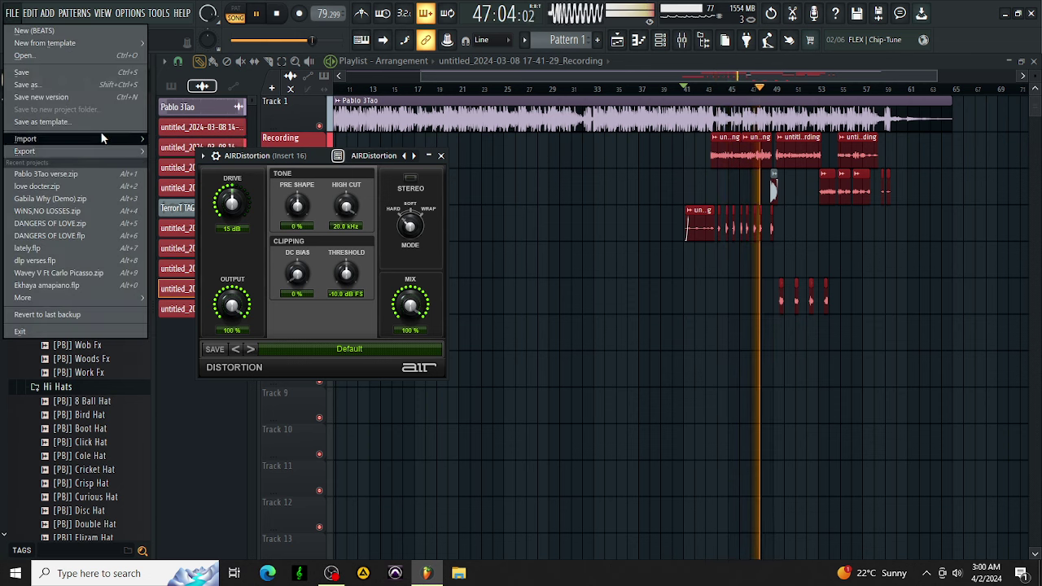
pyautogui.moveTo(119, 149)
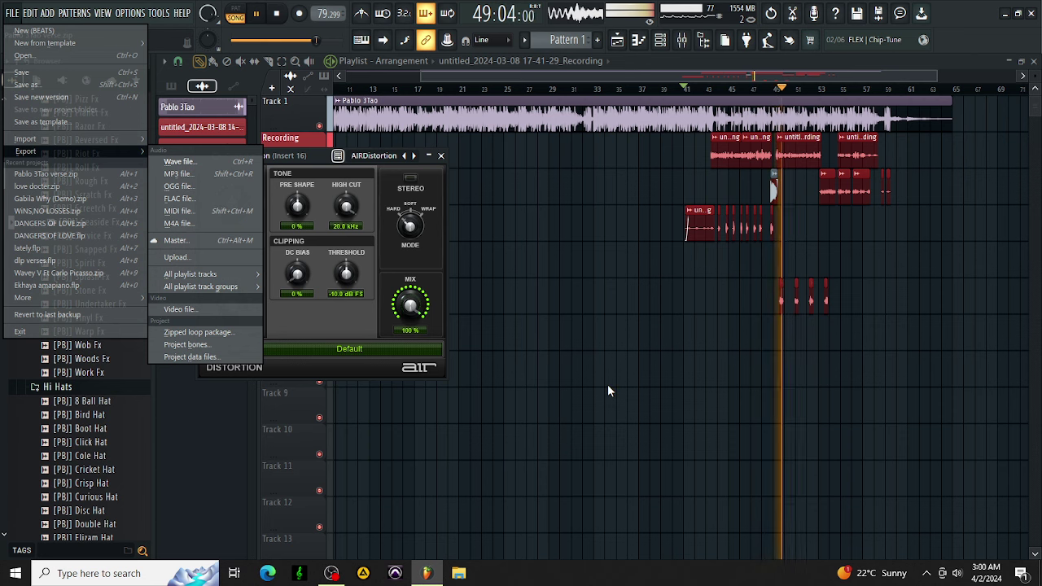
# Close the AIRDistortion window and replay the section from bar 41 to check Insert 13 in the mixer
pyautogui.click(682, 40)
pyautogui.click(686, 41)
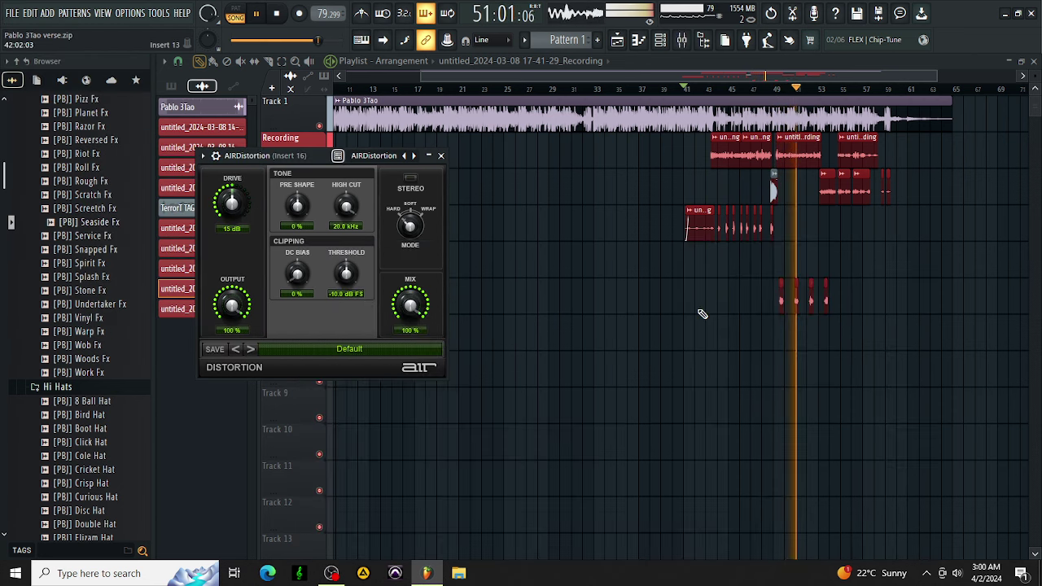
pyautogui.click(440, 155)
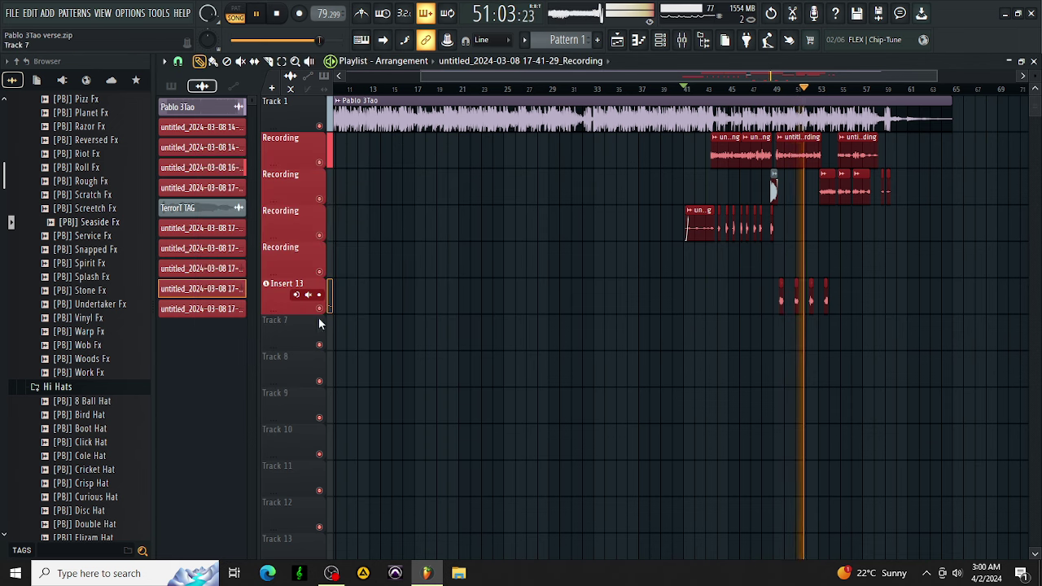
pyautogui.click(682, 39)
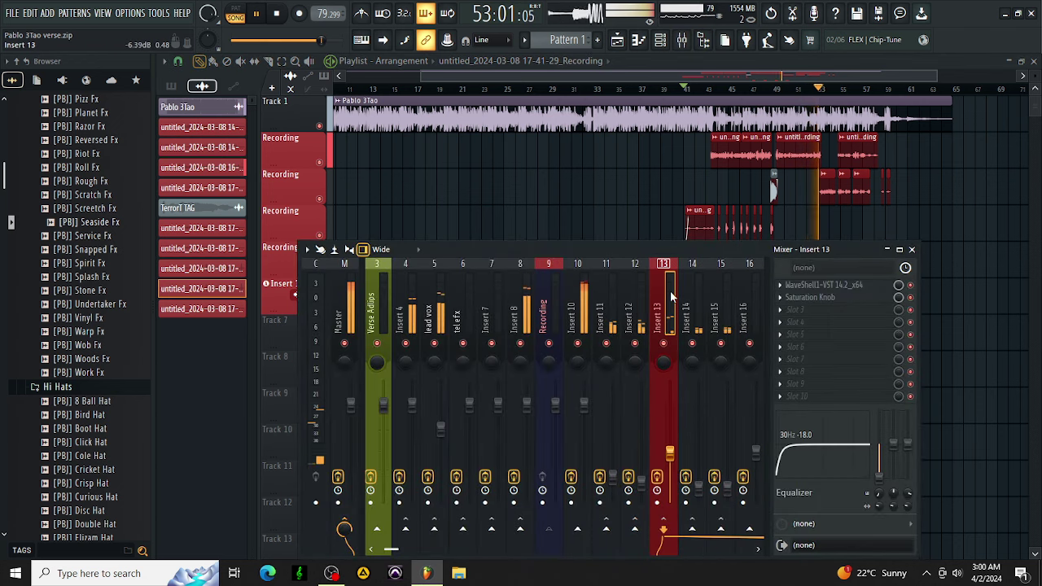
pyautogui.press('space')
pyautogui.press('space')
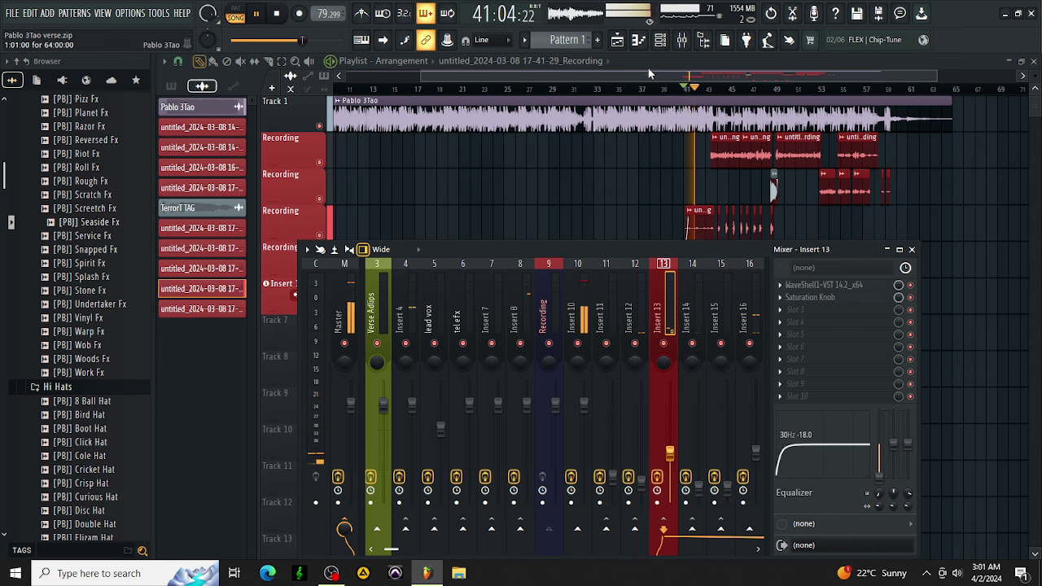
pyautogui.press('F9')
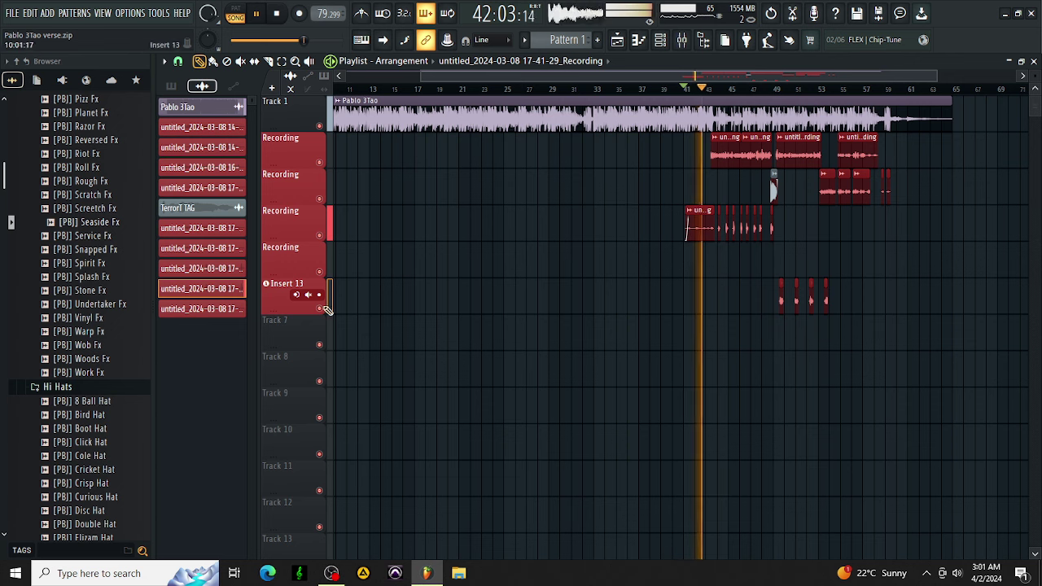
# Set playlist Track 7 to audio track mode, assigned to mixer Insert 20
pyautogui.rightClick(292, 332)
pyautogui.moveTo(375, 309)
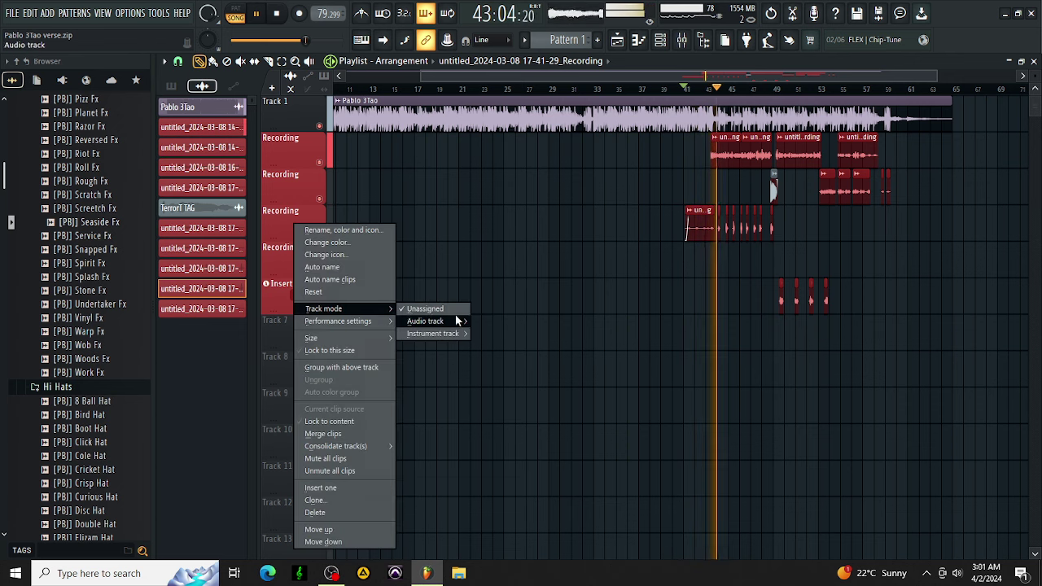
pyautogui.moveTo(425, 320)
pyautogui.click(505, 257)
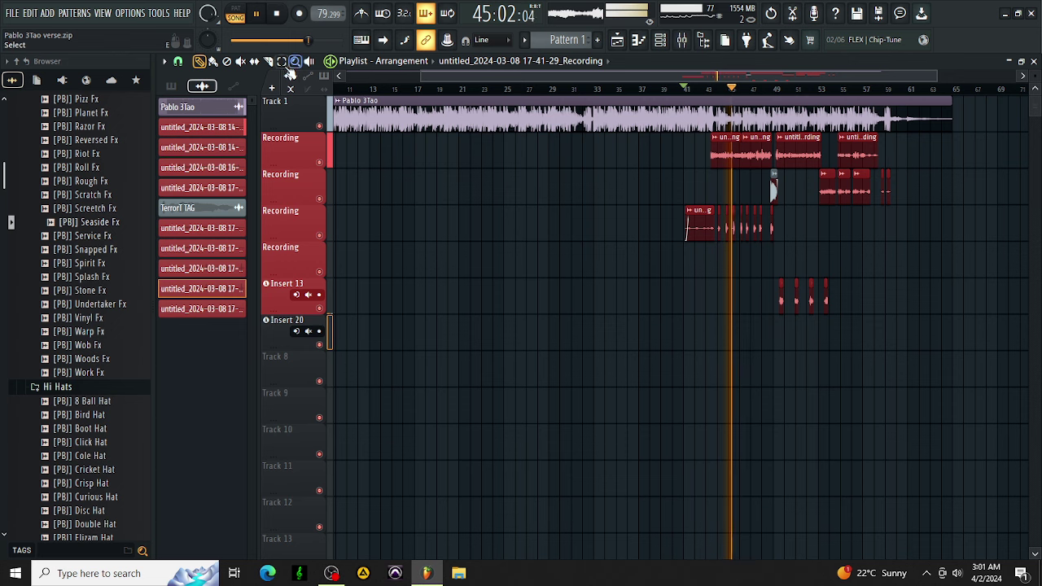
# Move the four short clips at about bars 49 to 54 from the Insert 13 track down to the Insert 20 track
pyautogui.click(280, 61)
pyautogui.moveTo(830, 301); pyautogui.dragTo(831, 338)
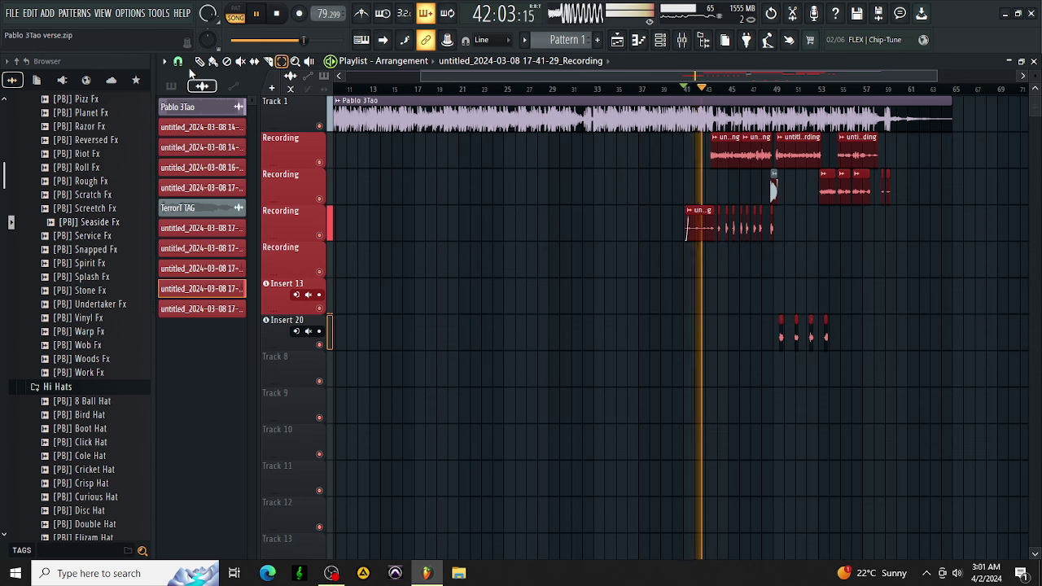
pyautogui.press('p')
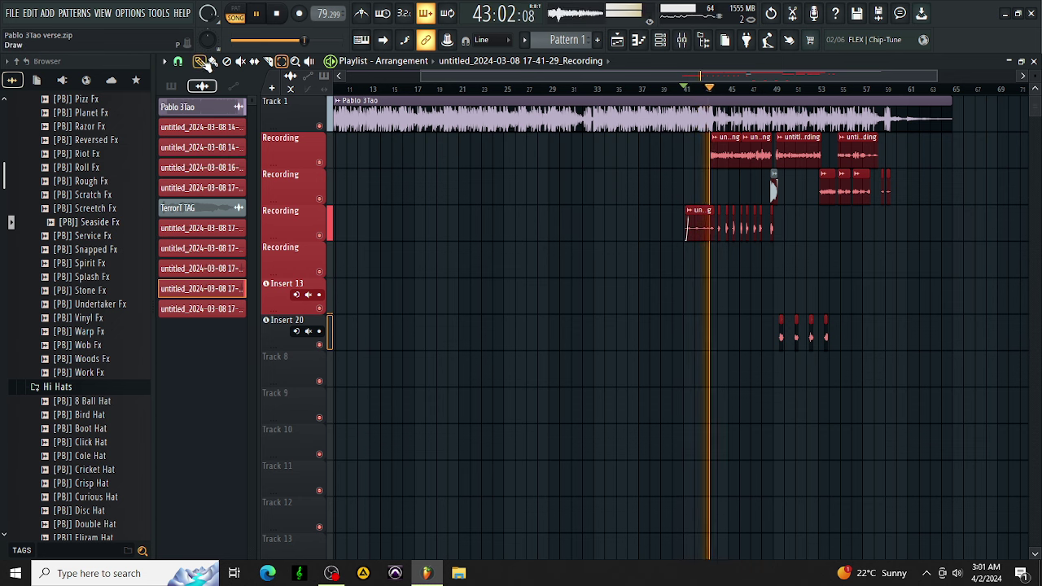
# Replay from about bar 48 and load AIRChorus with the 01 Smooooth preset into Insert 20's first effect slot
pyautogui.click(769, 90)
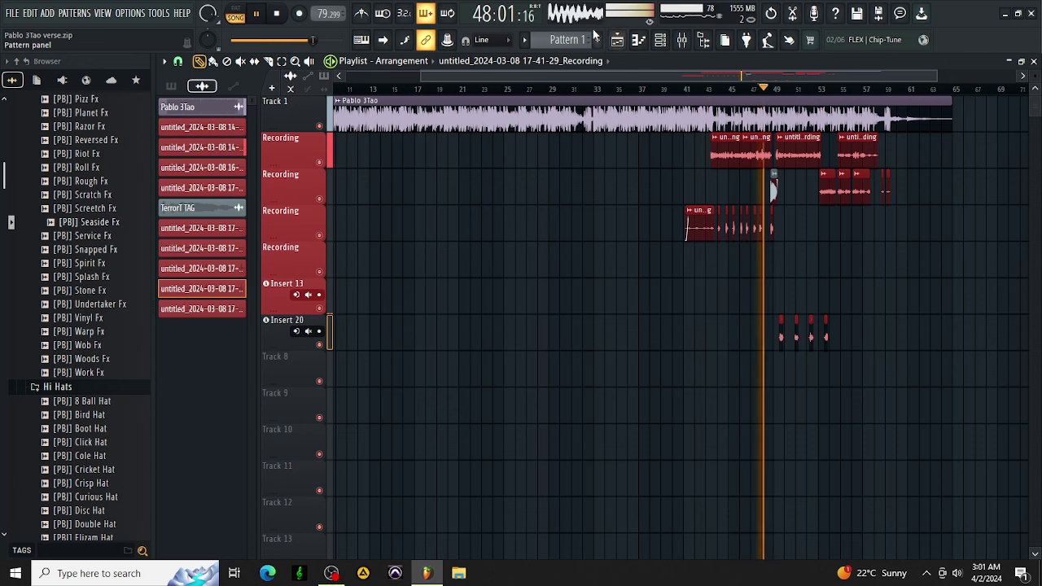
pyautogui.click(682, 40)
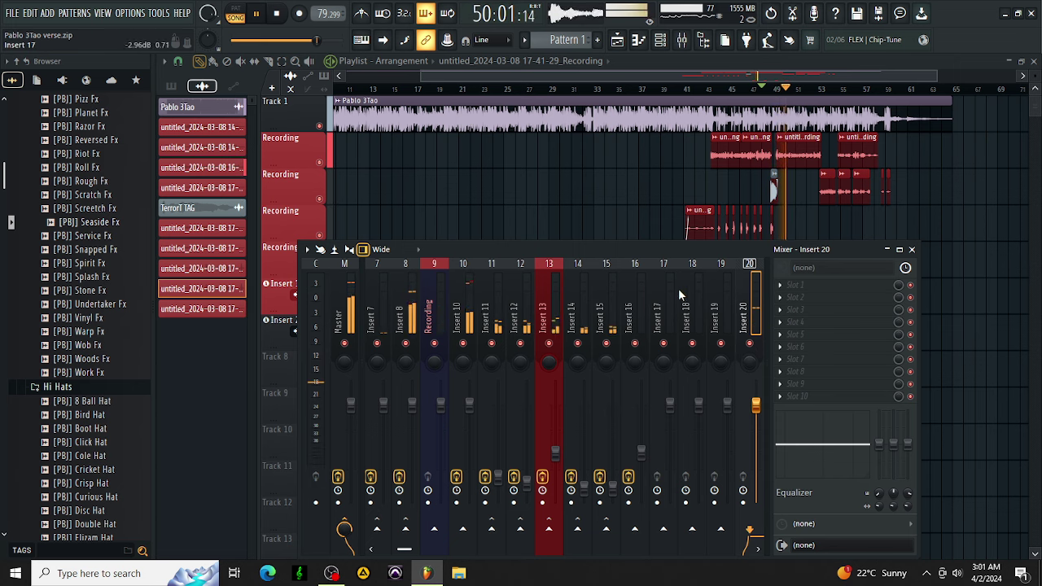
pyautogui.click(808, 293)
pyautogui.click(29, 358)
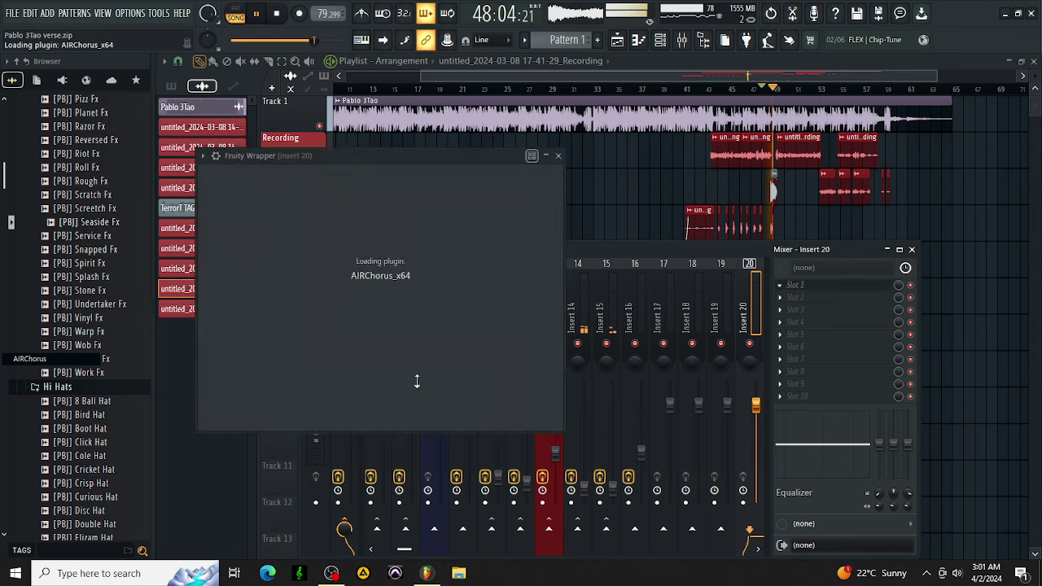
pyautogui.click(252, 314)
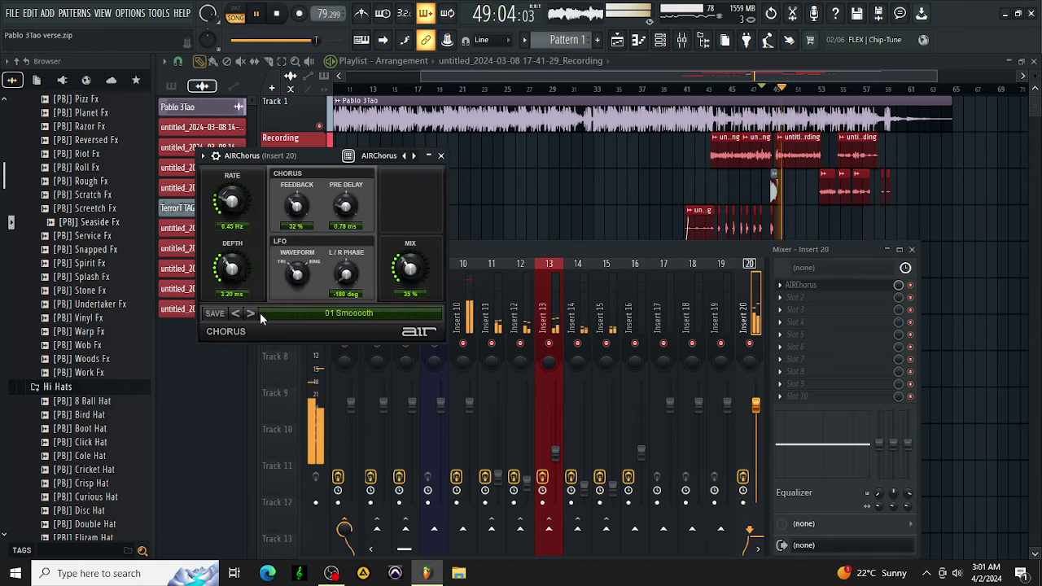
pyautogui.click(440, 155)
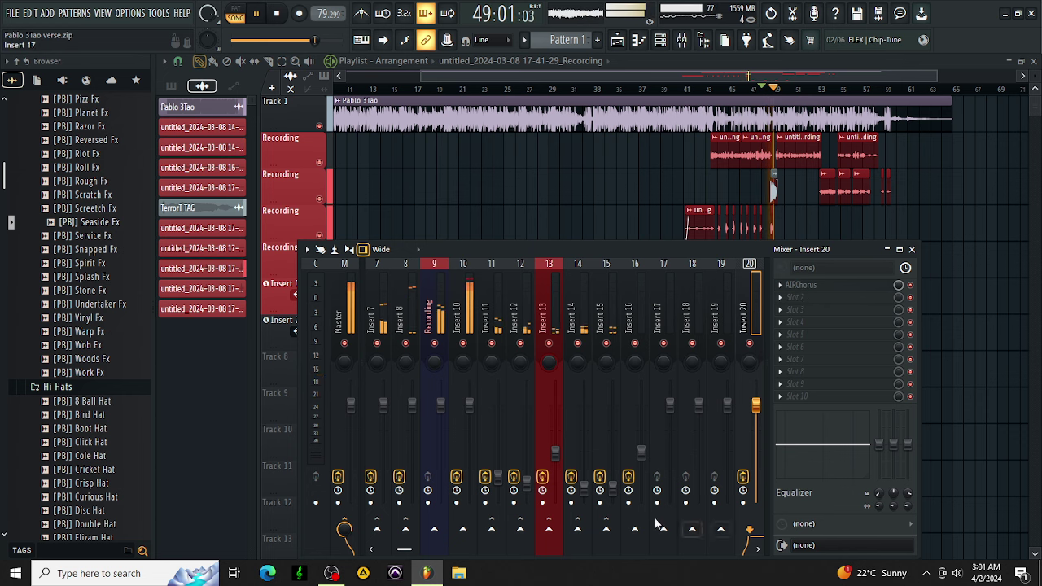
# Load the Manipulator plugin into the first effect slot of mixer Insert 21
pyautogui.moveTo(407, 552); pyautogui.dragTo(421, 552)
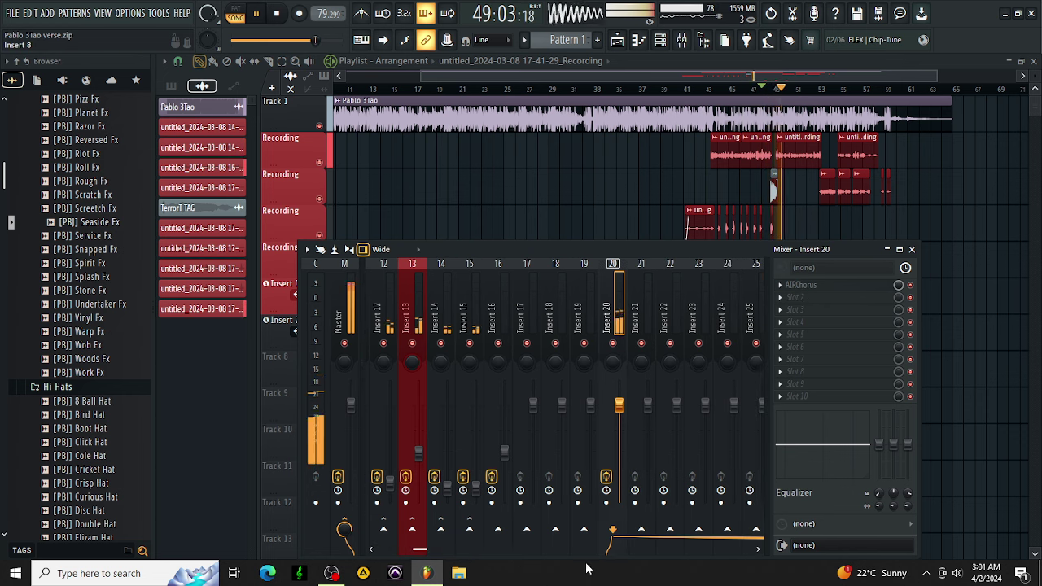
pyautogui.press('space')
pyautogui.click(642, 311)
pyautogui.press('space')
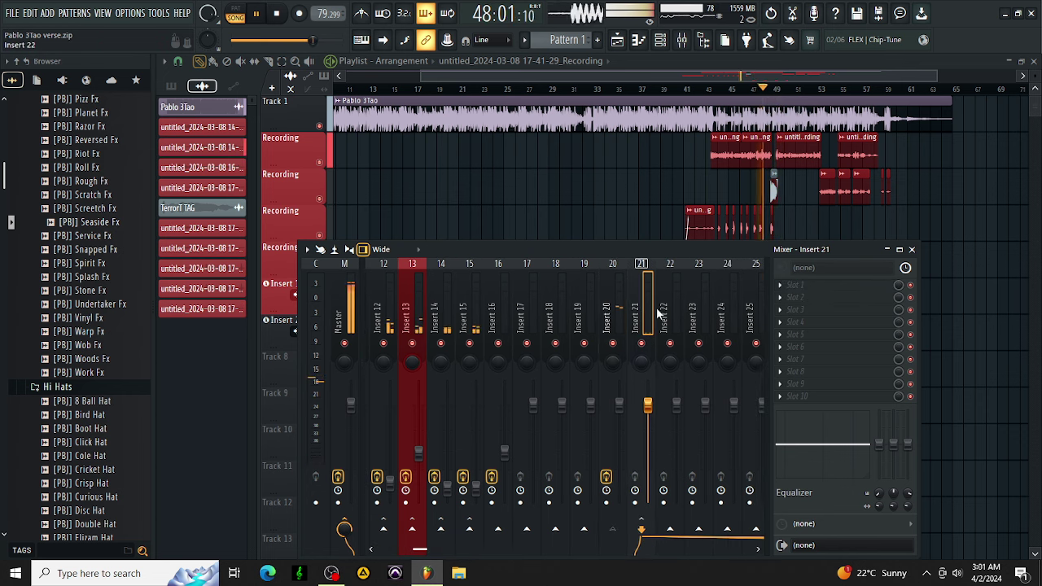
pyautogui.click(815, 292)
pyautogui.scroll(-4, 802, 280)
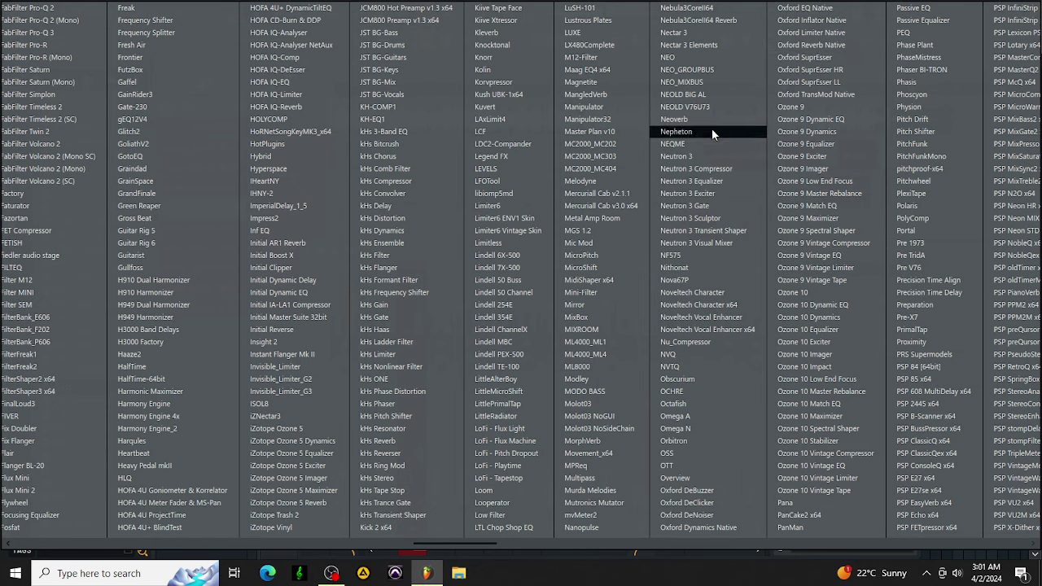
pyautogui.click(594, 502)
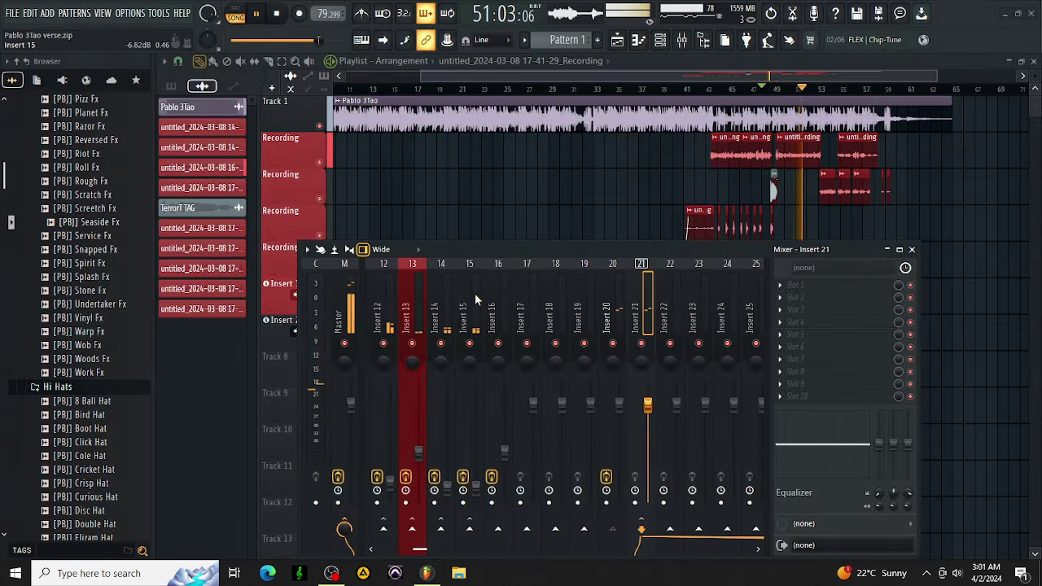
pyautogui.click(780, 285)
pyautogui.scroll(-3, 773, 203)
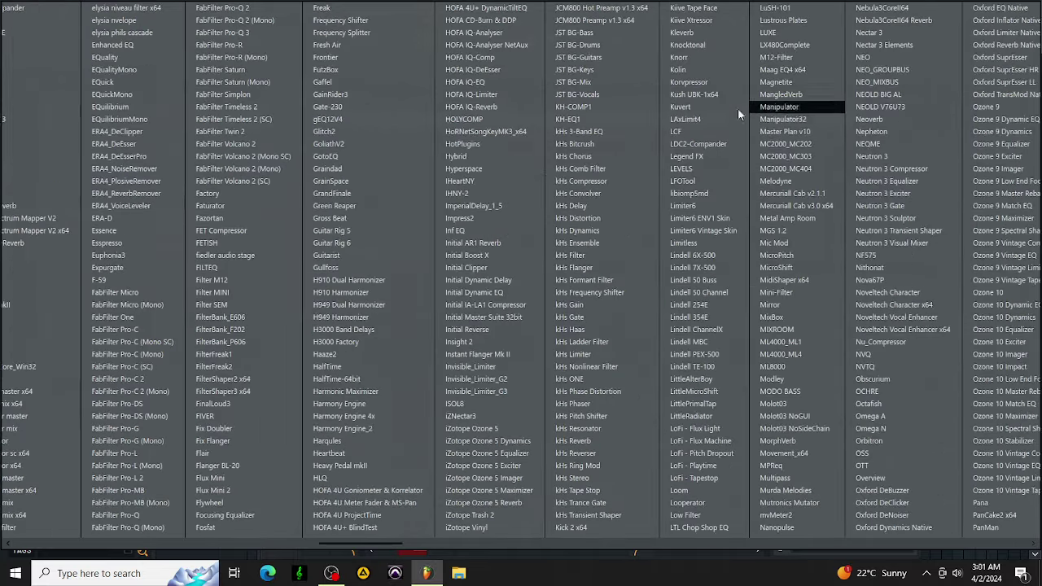
pyautogui.click(777, 108)
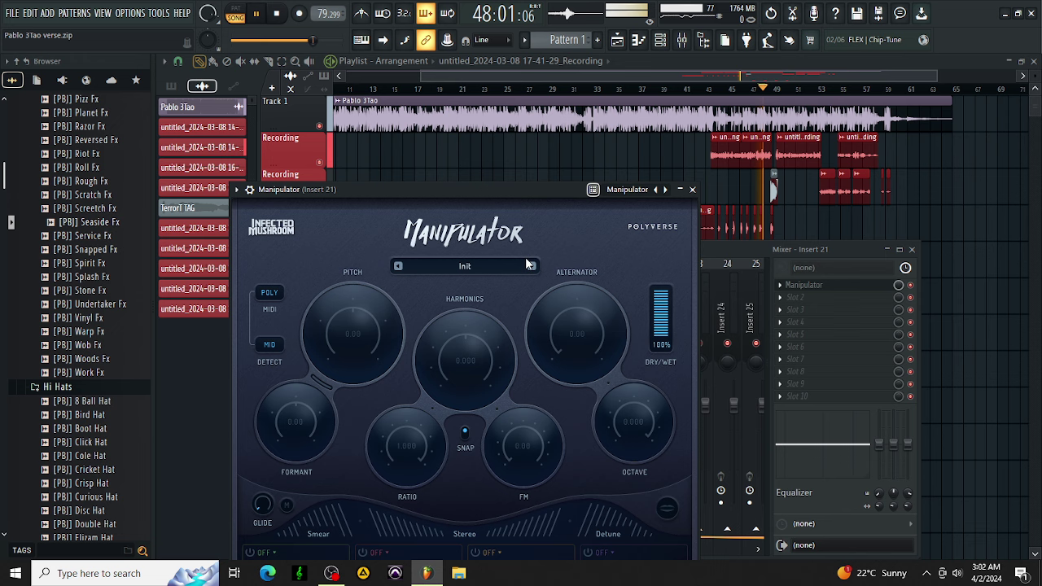
# Try Manipulator presets such as Duvdevina, Barry and Mr Big on Insert 21 during playback, finishing with its window closed
pyautogui.click(532, 266)
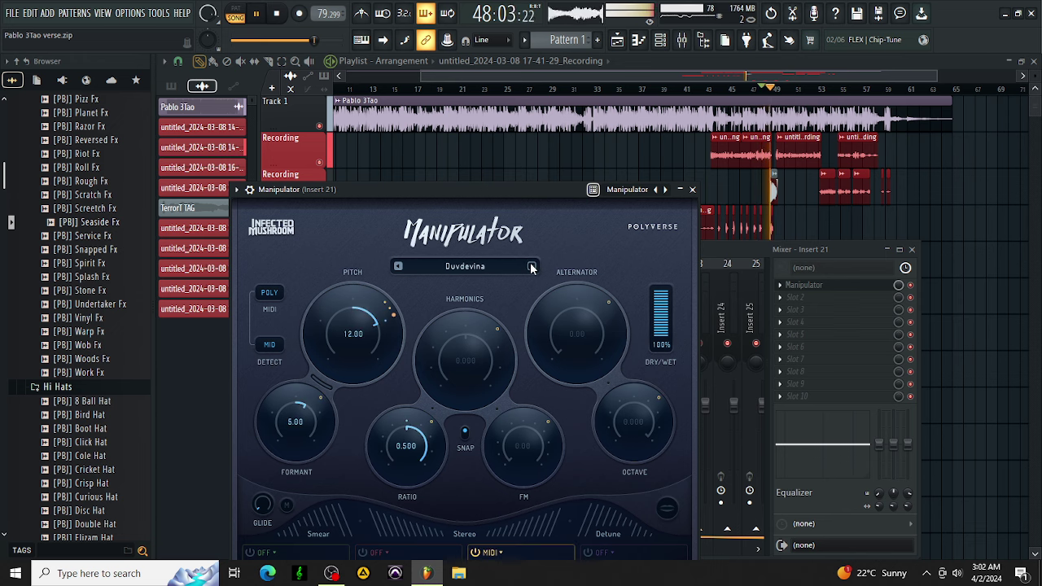
pyautogui.click(531, 267)
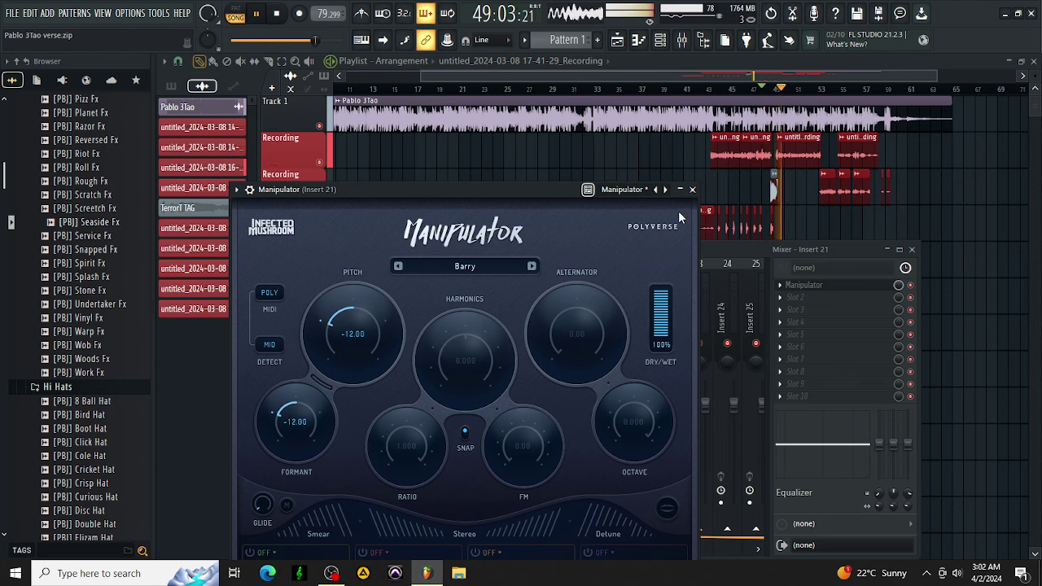
pyautogui.click(532, 266)
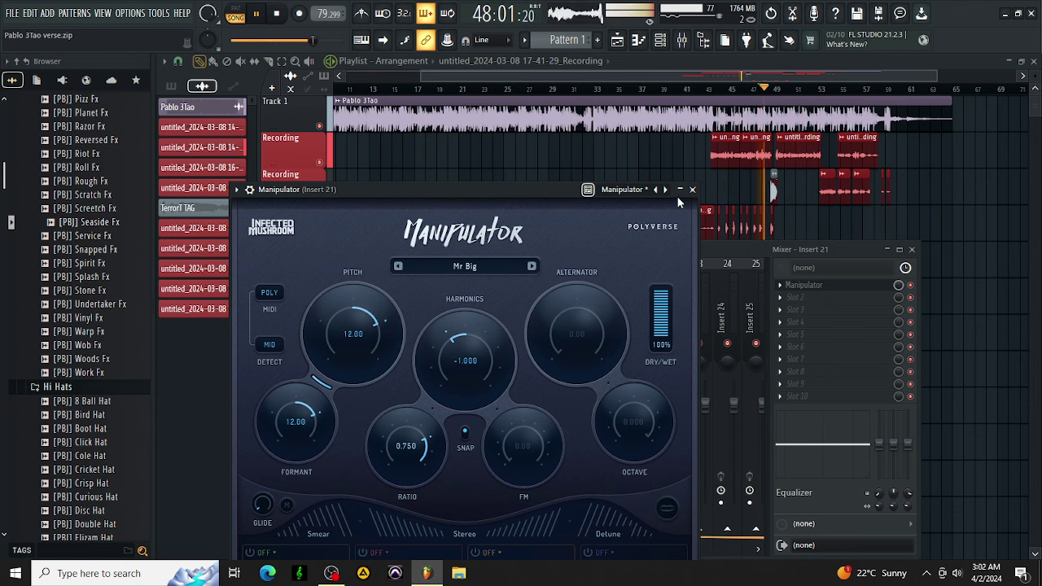
pyautogui.click(692, 190)
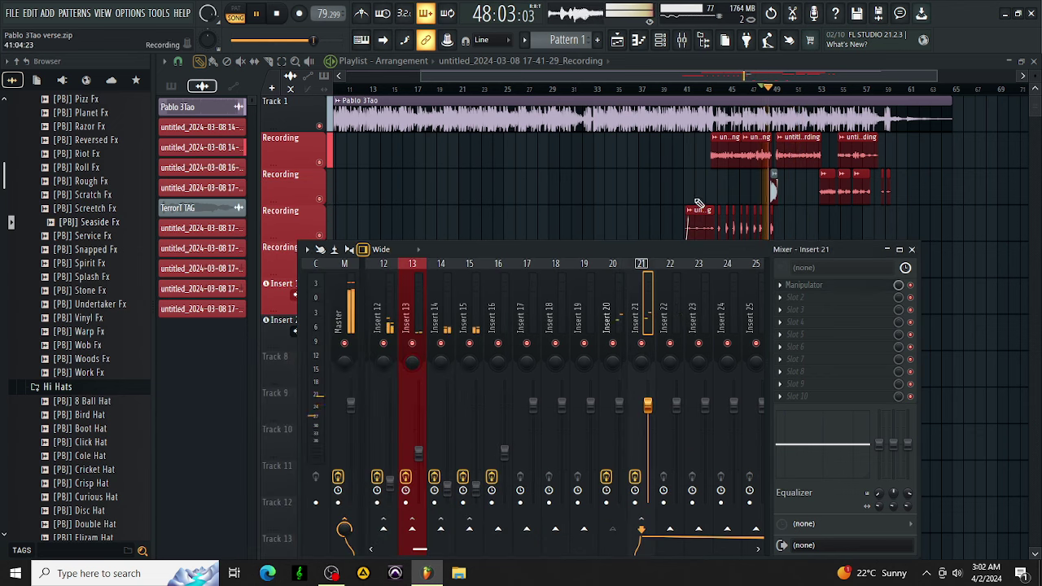
# Send Insert 20 to Insert 21, with Insert 21's Manipulator on the Chippy preset and its volume at 26%
pyautogui.click(608, 293)
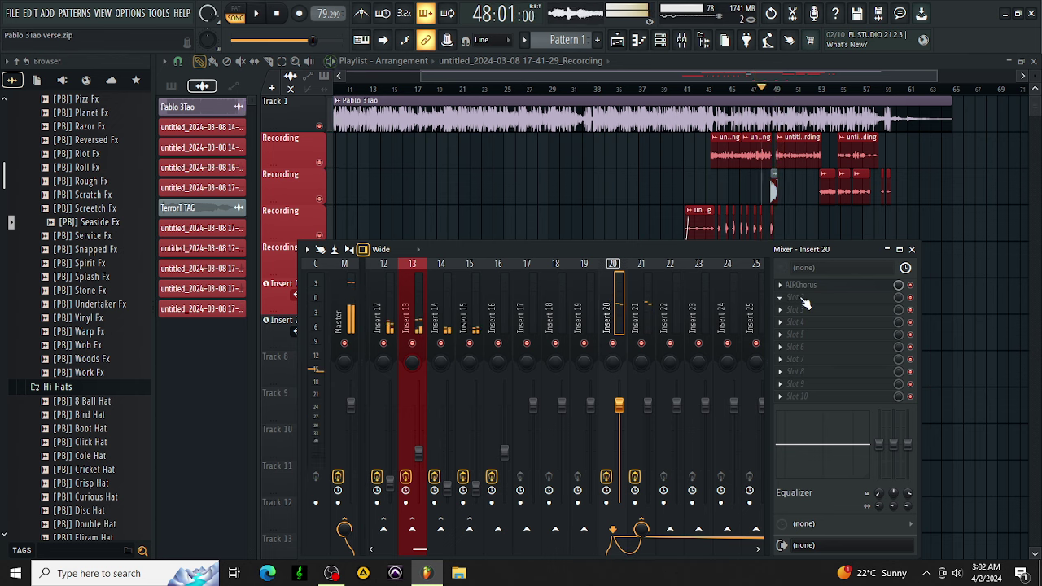
pyautogui.click(641, 297)
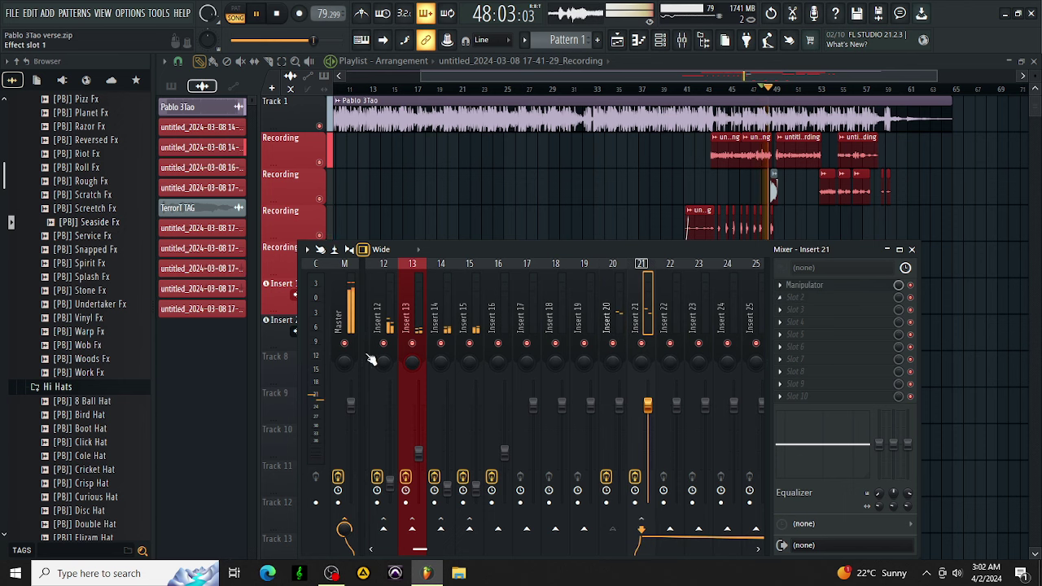
pyautogui.click(531, 266)
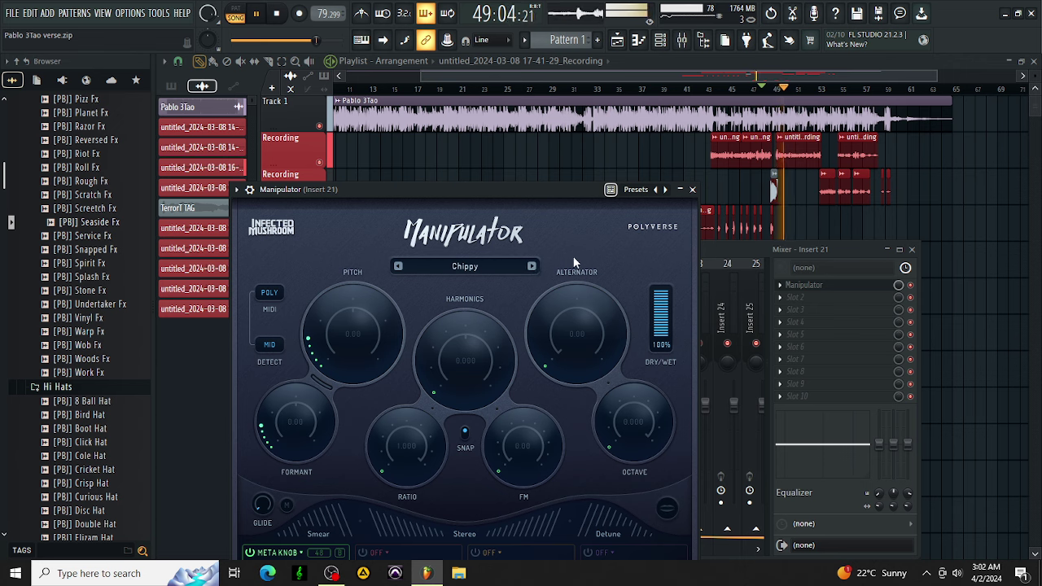
pyautogui.click(692, 190)
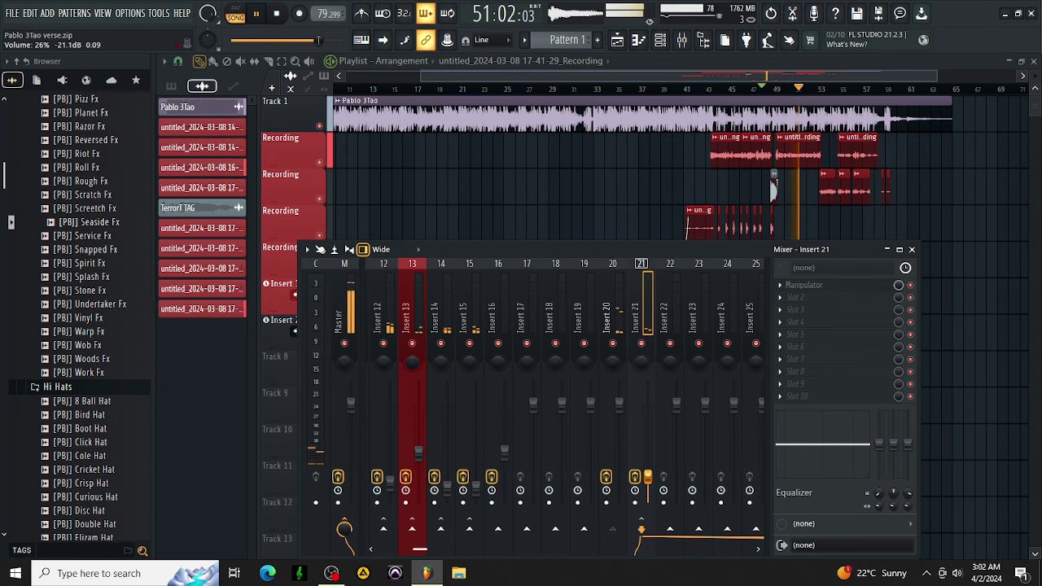
# Send Insert 20 to the Verse Adlips mixer track at 100%
pyautogui.click(616, 325)
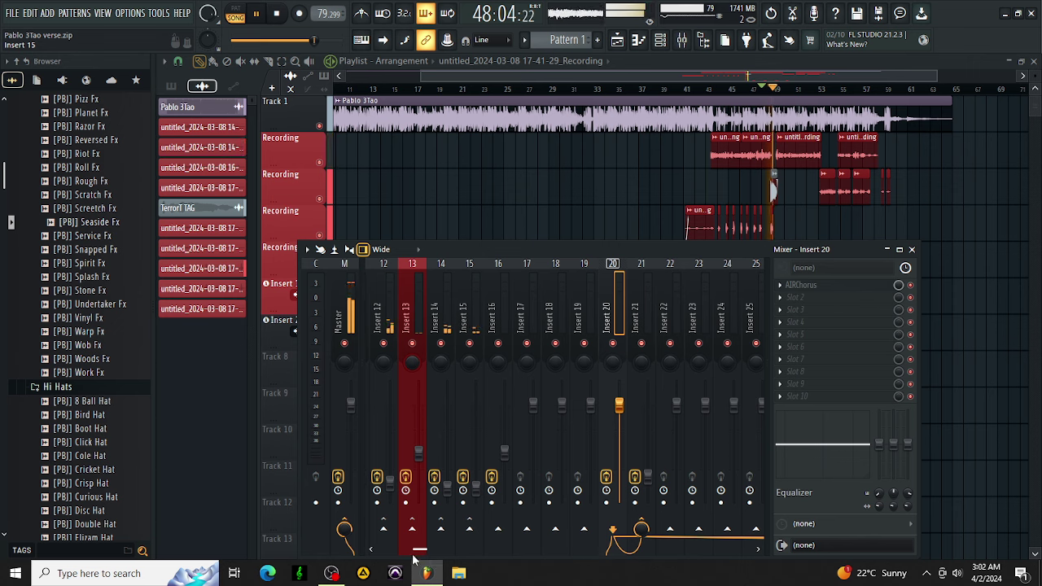
pyautogui.hscroll(-6, 421, 551)
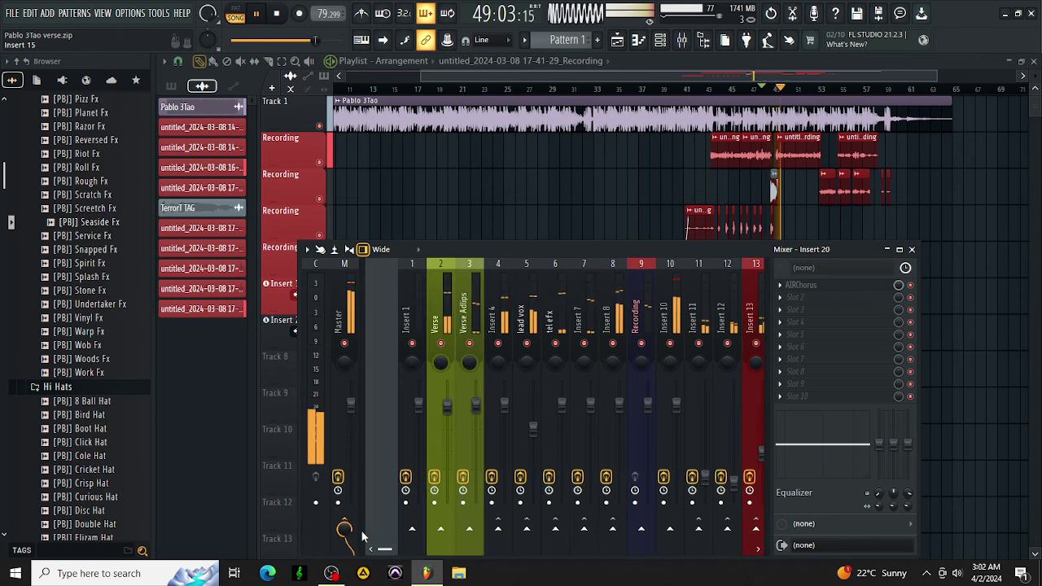
pyautogui.click(436, 529)
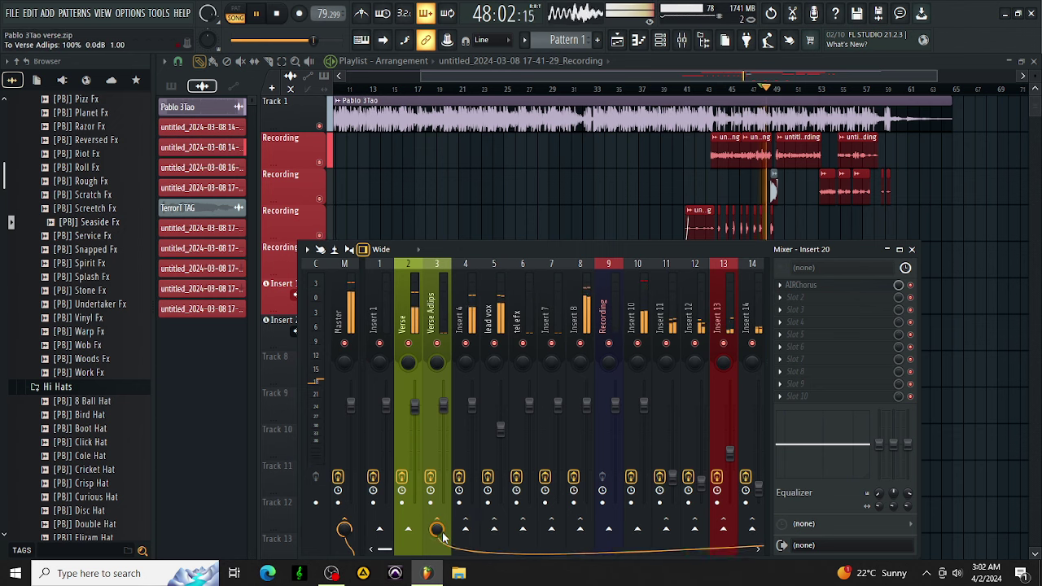
# Lower Insert 20's fader moderately during playback and set its low-shelf EQ band to -18 at 10 Hz
pyautogui.moveTo(379, 551); pyautogui.dragTo(395, 553)
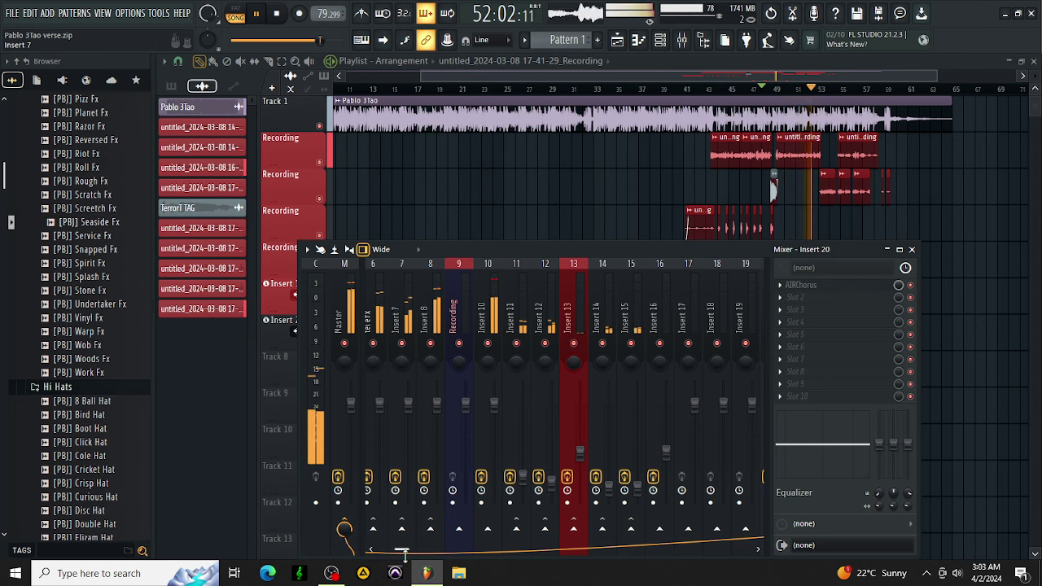
pyautogui.scroll(5, 381, 550)
pyautogui.moveTo(381, 550); pyautogui.dragTo(428, 550)
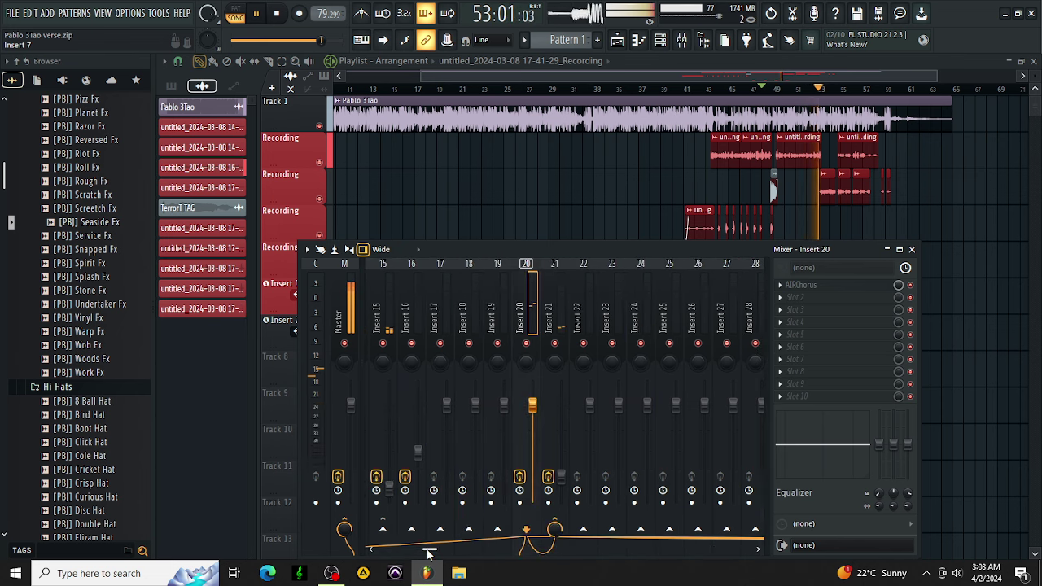
pyautogui.moveTo(533, 415); pyautogui.dragTo(537, 440)
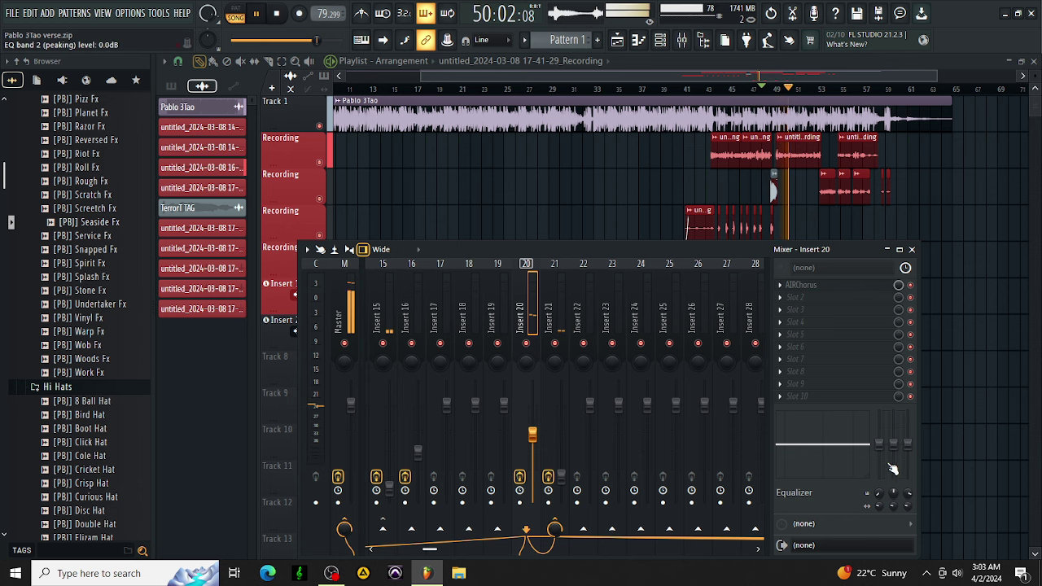
pyautogui.moveTo(878, 444); pyautogui.dragTo(879, 520)
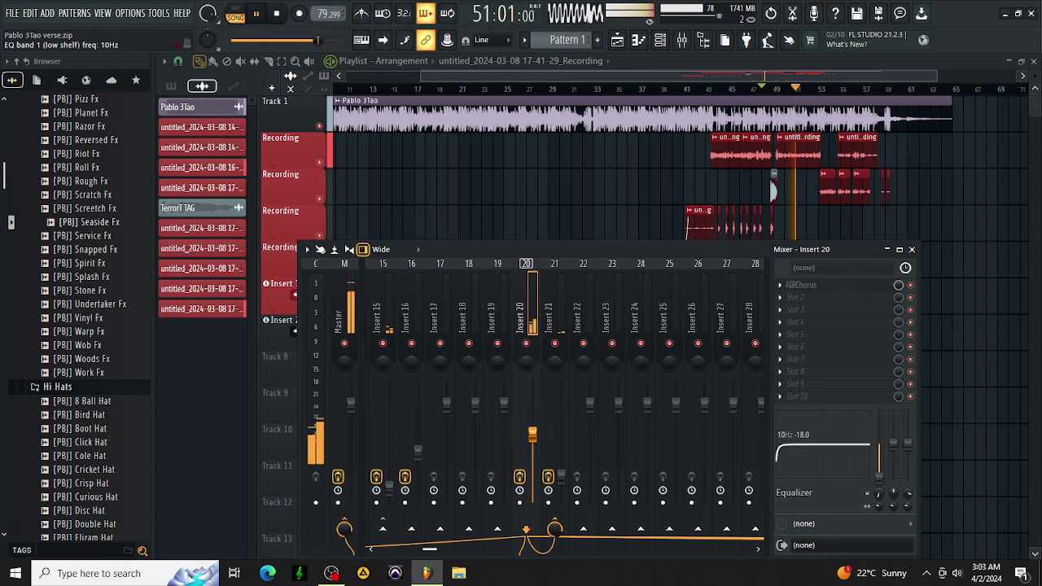
pyautogui.press('space')
pyautogui.press('space')
pyautogui.moveTo(535, 444); pyautogui.dragTo(535, 435)
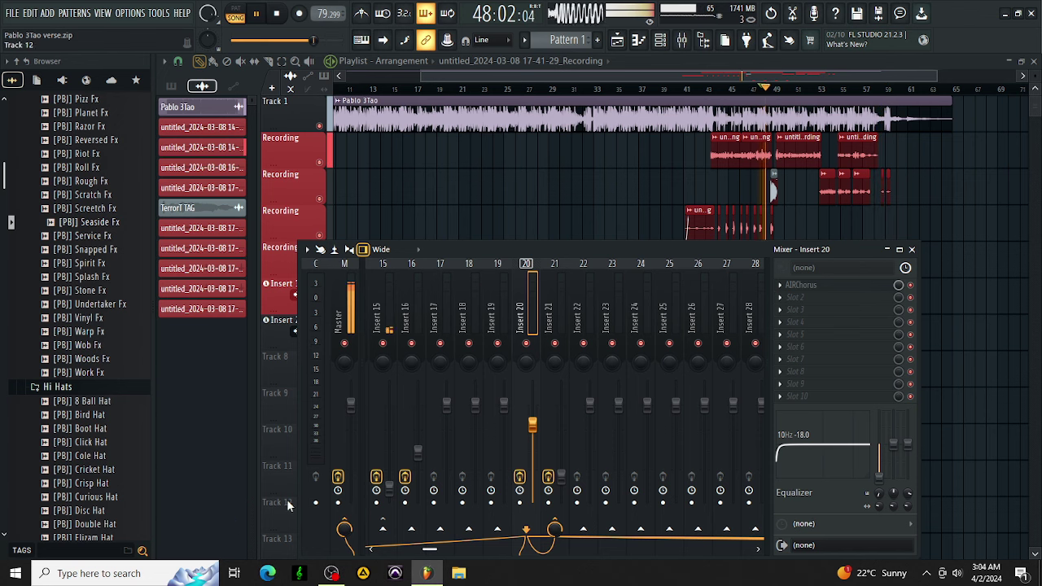
# Save the project and export it as Pablo 3Tao verse in WAV and MP3, rendering minimized
pyautogui.click(13, 13)
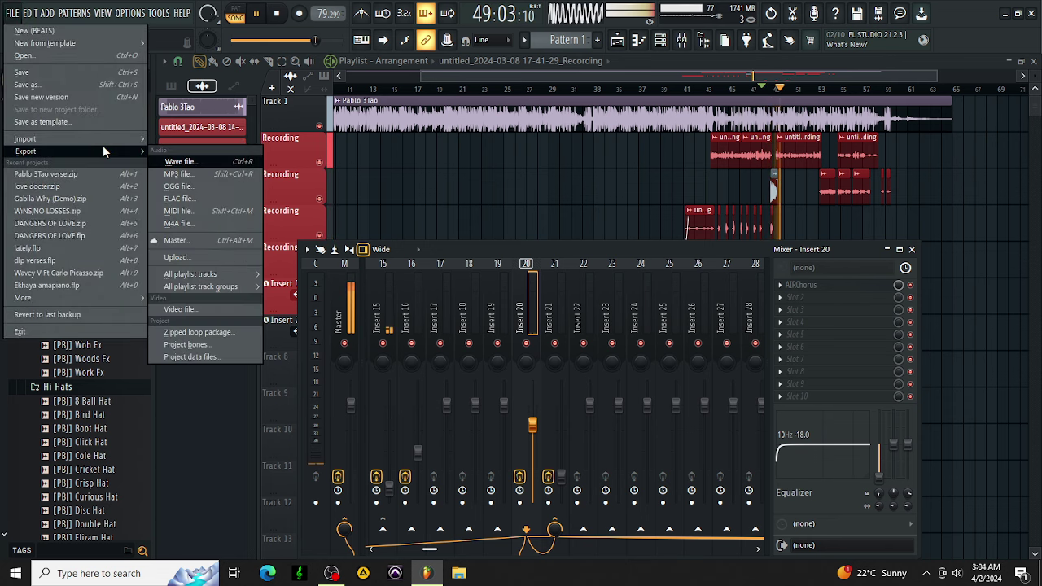
pyautogui.click(92, 73)
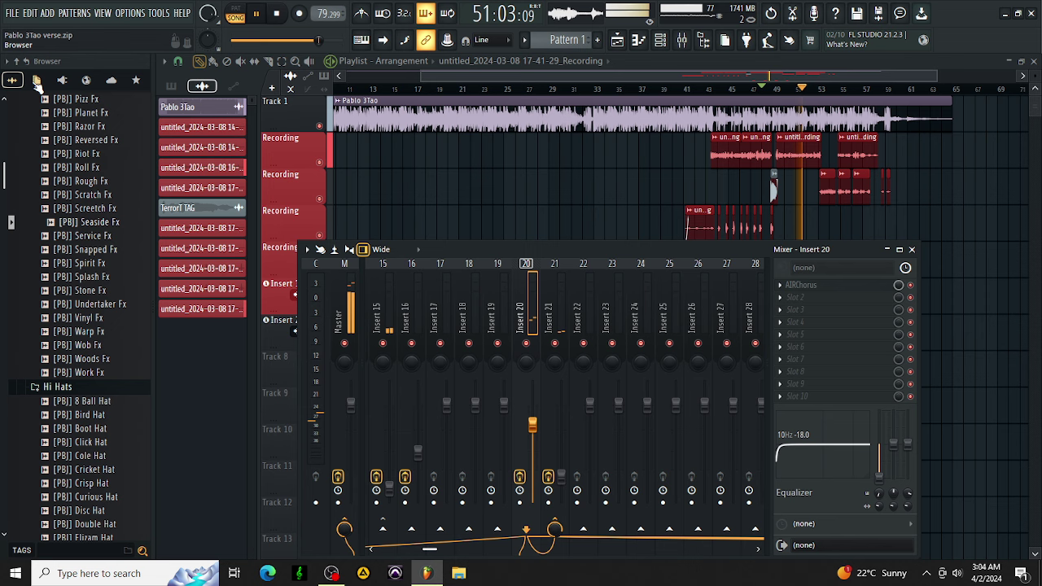
pyautogui.click(10, 13)
pyautogui.moveTo(130, 152)
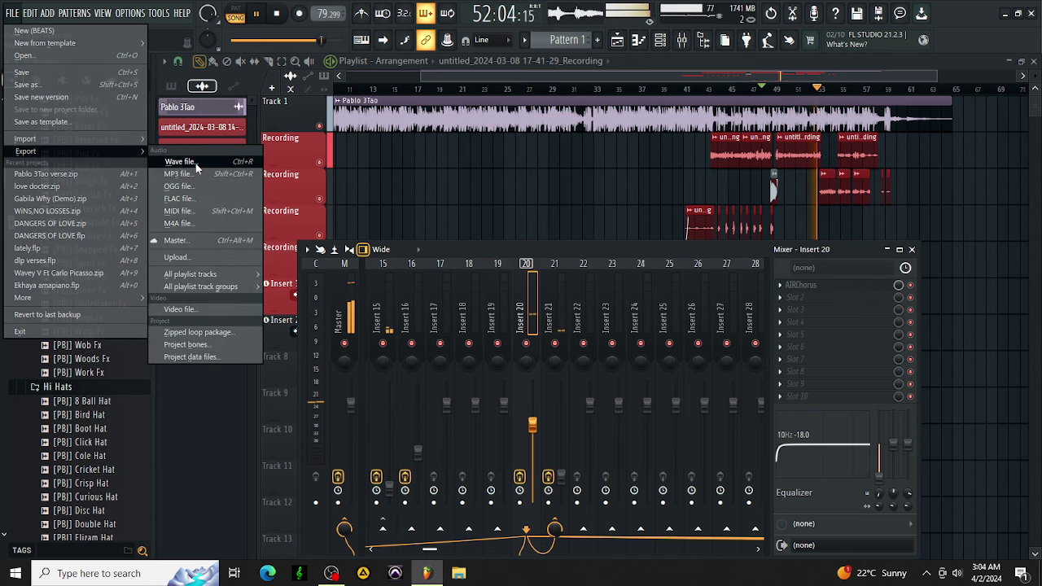
pyautogui.click(187, 161)
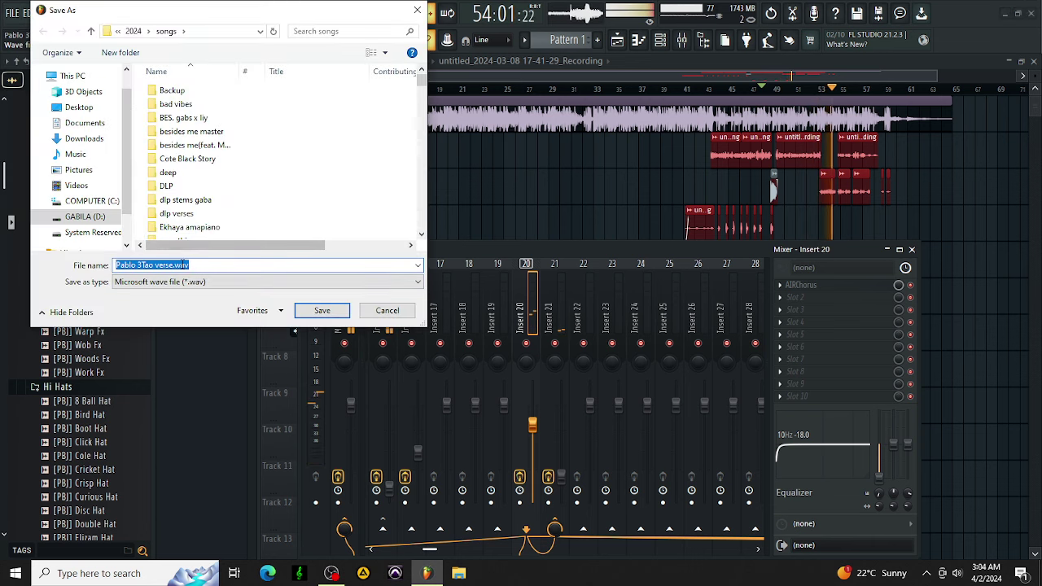
pyautogui.click(321, 310)
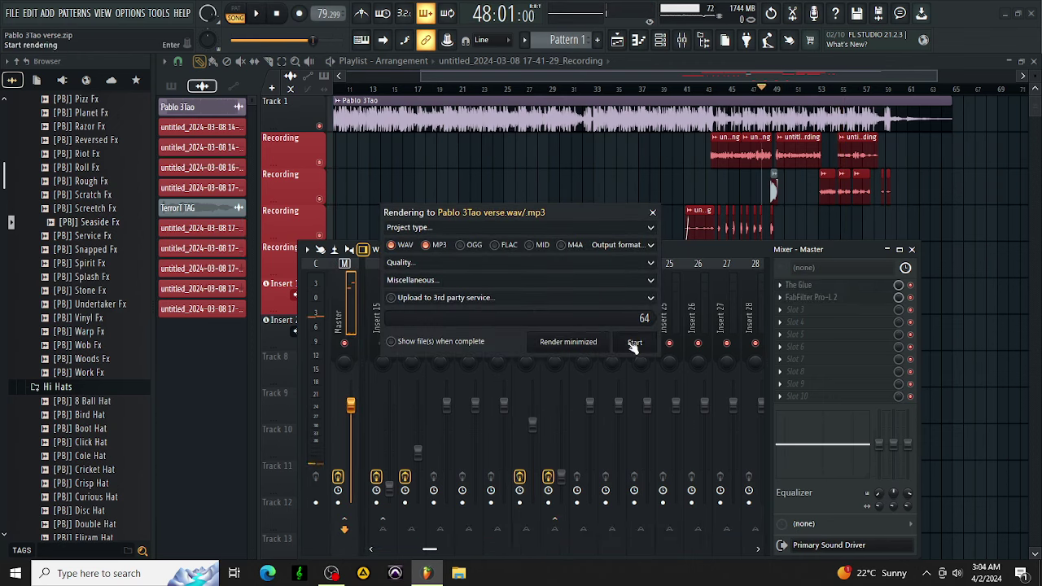
pyautogui.click(589, 346)
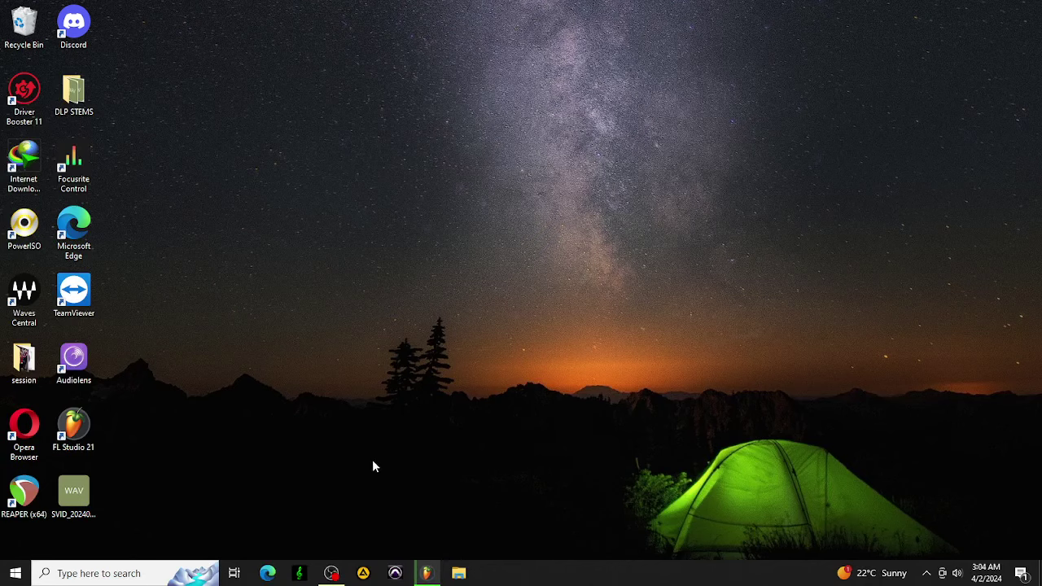